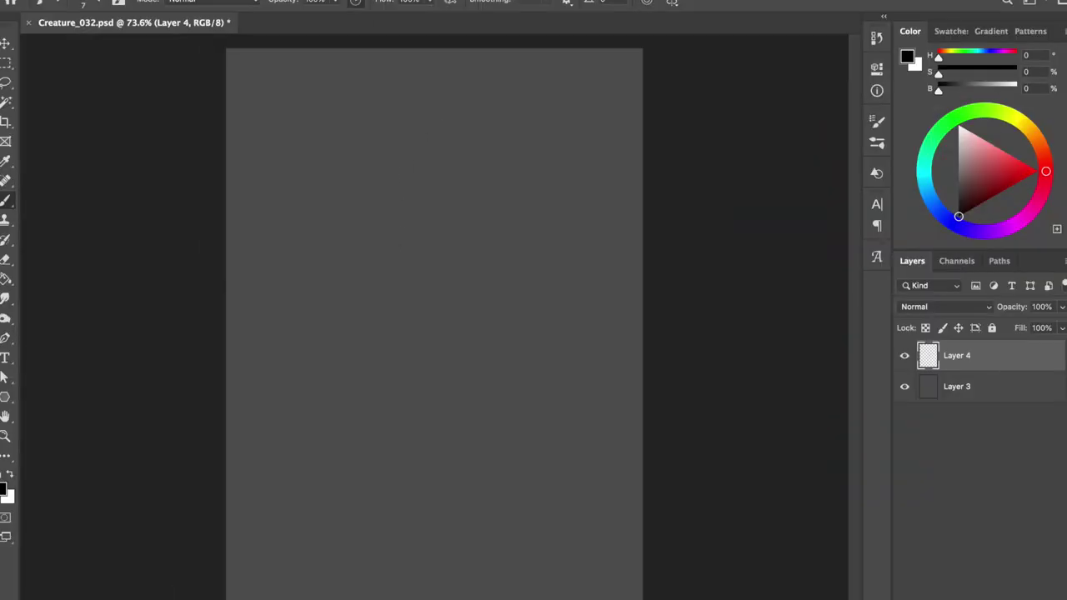
- Set the brush to 9 px and sketch the shoulder outline and both hanging arms
{"action": "right_click", "coordinate": [378, 184]}
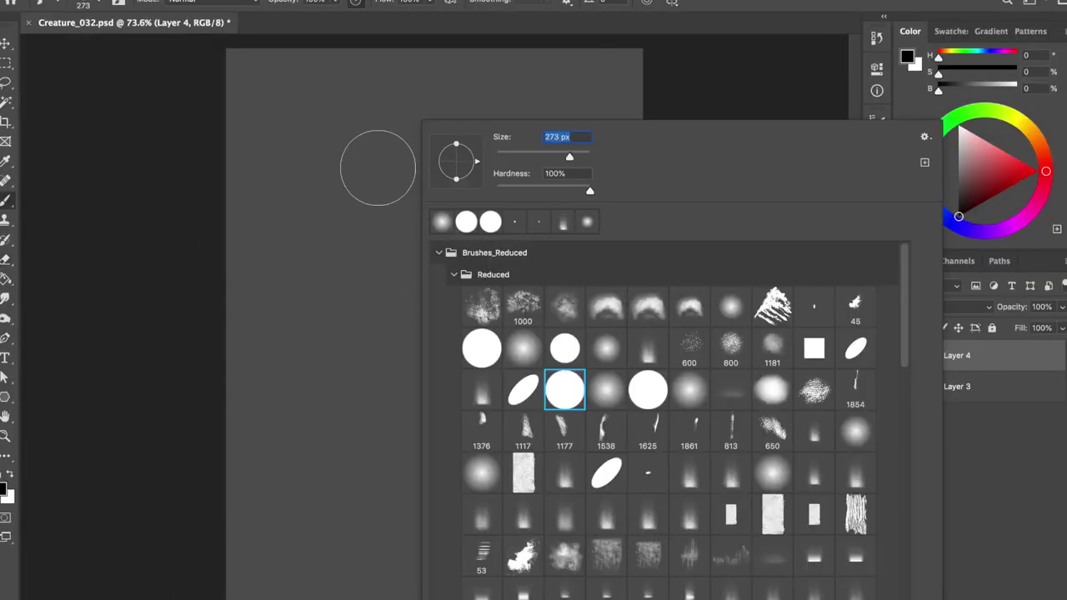
{"action": "type", "text": "9"}
{"action": "key", "text": "Return"}
{"action": "left_click_drag", "start_coordinate": [500, 192], "coordinate": [531, 219]}
{"action": "left_click_drag", "start_coordinate": [344, 214], "coordinate": [343, 402]}
{"action": "left_click_drag", "start_coordinate": [531, 220], "coordinate": [541, 372]}
{"action": "left_click_drag", "start_coordinate": [542, 372], "coordinate": [542, 288]}
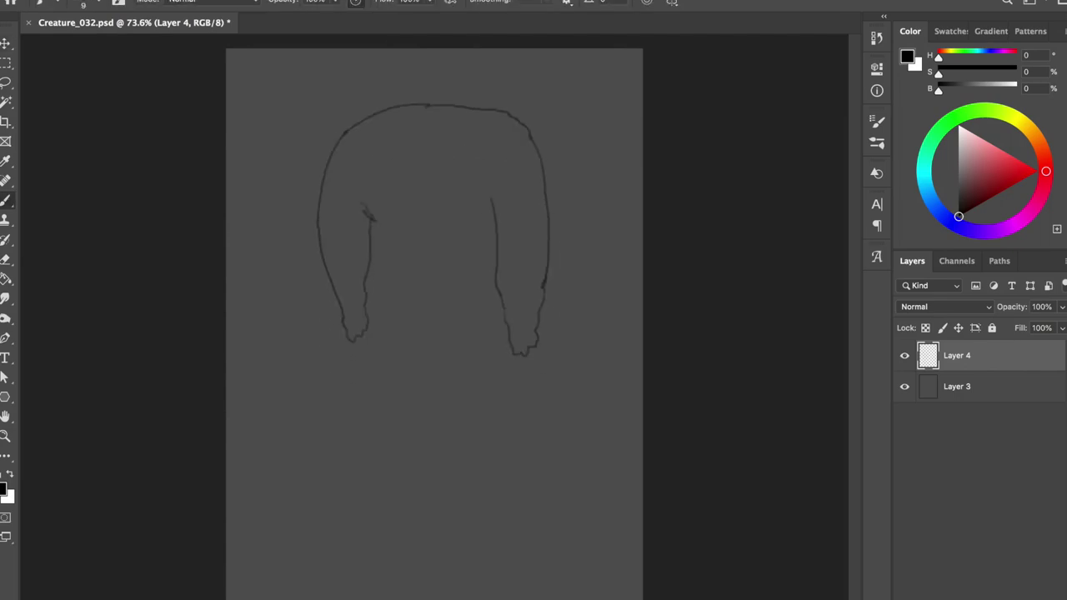
- Raise the top of the head, clear stray lines, and hatch shoulder shadows with a mouth hint
{"action": "mouse_move", "coordinate": [396, 115]}
{"action": "left_mouse_down"}
{"action": "mouse_move", "coordinate": [539, 167]}
{"action": "mouse_move", "coordinate": [410, 107]}
{"action": "left_mouse_up"}
{"action": "key", "text": "l"}
{"action": "key", "text": "Delete"}
{"action": "key", "text": "ctrl+d"}
{"action": "key", "text": "e"}
{"action": "key", "text": "b"}
{"action": "left_click_drag", "start_coordinate": [498, 182], "coordinate": [467, 205]}
{"action": "mouse_move", "coordinate": [352, 175]}
{"action": "left_mouse_down"}
{"action": "mouse_move", "coordinate": [385, 221]}
{"action": "mouse_move", "coordinate": [427, 226]}
{"action": "left_mouse_up"}
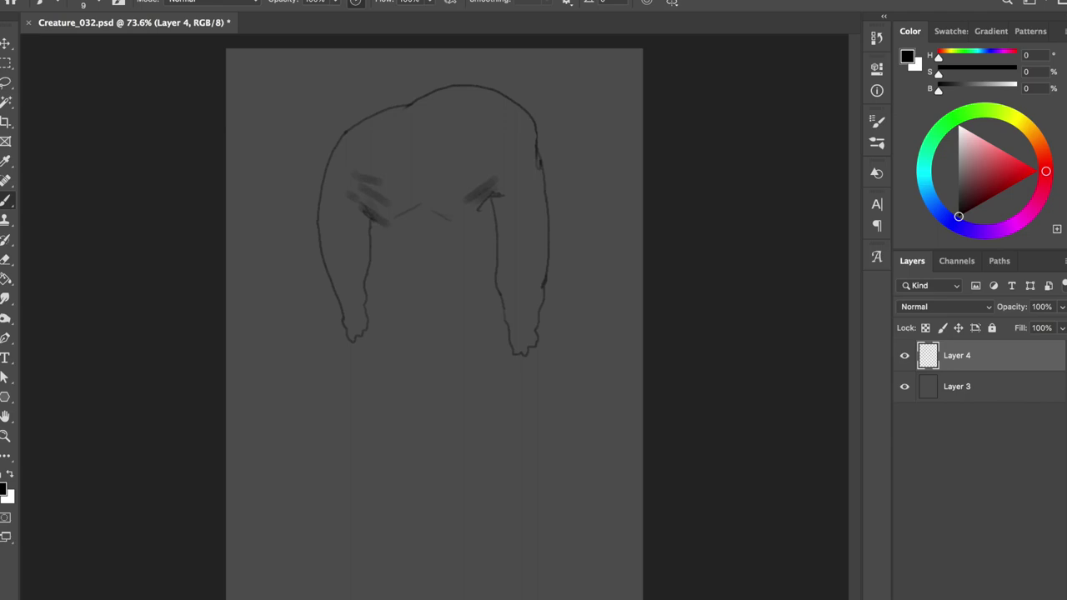
- Draw both legs, the crotch line and the right foot, undoing stray strokes
{"action": "left_click_drag", "start_coordinate": [357, 339], "coordinate": [346, 511]}
{"action": "key", "text": "ctrl+z"}
{"action": "left_click_drag", "start_coordinate": [397, 382], "coordinate": [374, 510]}
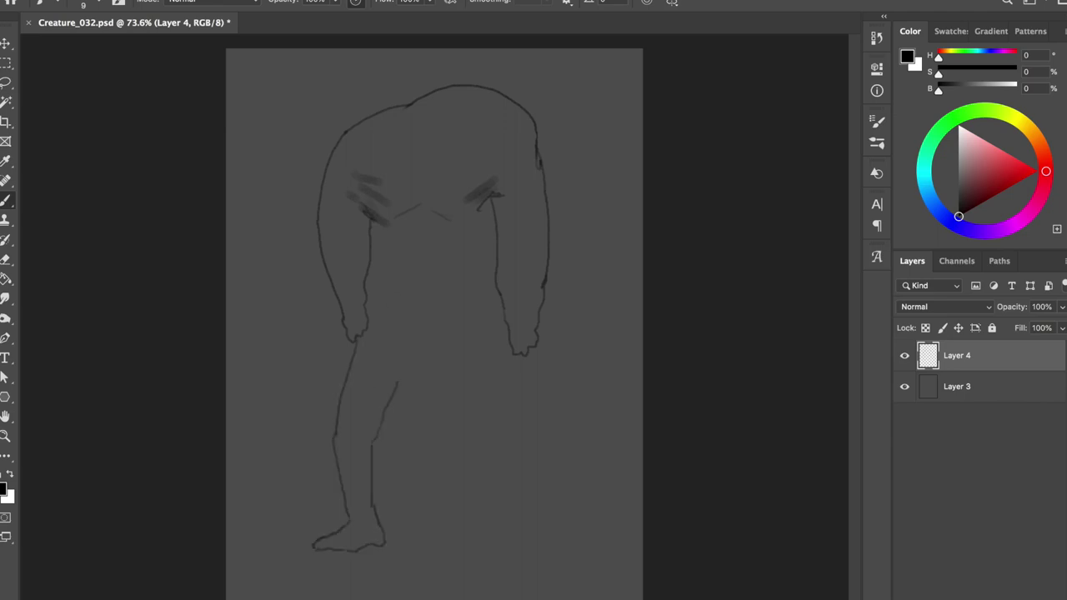
{"action": "left_click_drag", "start_coordinate": [503, 327], "coordinate": [500, 413]}
{"action": "key", "text": "ctrl+z"}
{"action": "key", "text": "ctrl+z"}
{"action": "left_click_drag", "start_coordinate": [419, 360], "coordinate": [459, 361]}
{"action": "left_click_drag", "start_coordinate": [511, 347], "coordinate": [503, 463]}
{"action": "left_click_drag", "start_coordinate": [449, 360], "coordinate": [458, 530]}
{"action": "left_click_drag", "start_coordinate": [504, 464], "coordinate": [500, 532]}
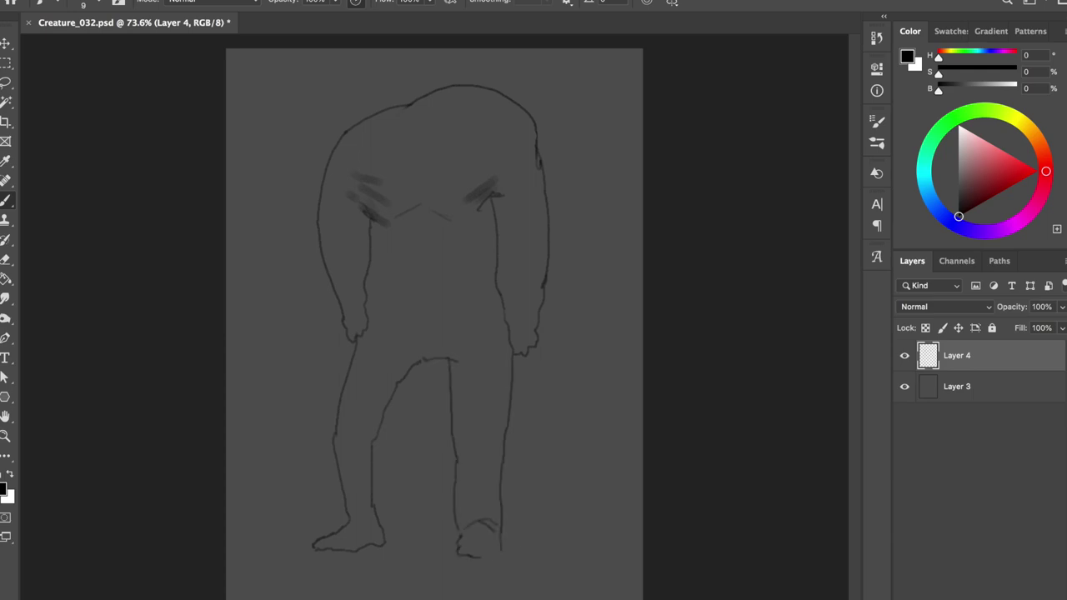
- Erase the left inner-leg and crotch lines
{"action": "right_click", "coordinate": [469, 120]}
{"action": "key", "text": "Escape"}
{"action": "mouse_move", "coordinate": [421, 360]}
{"action": "left_mouse_down"}
{"action": "mouse_move", "coordinate": [375, 525]}
{"action": "mouse_move", "coordinate": [383, 507]}
{"action": "left_mouse_up"}
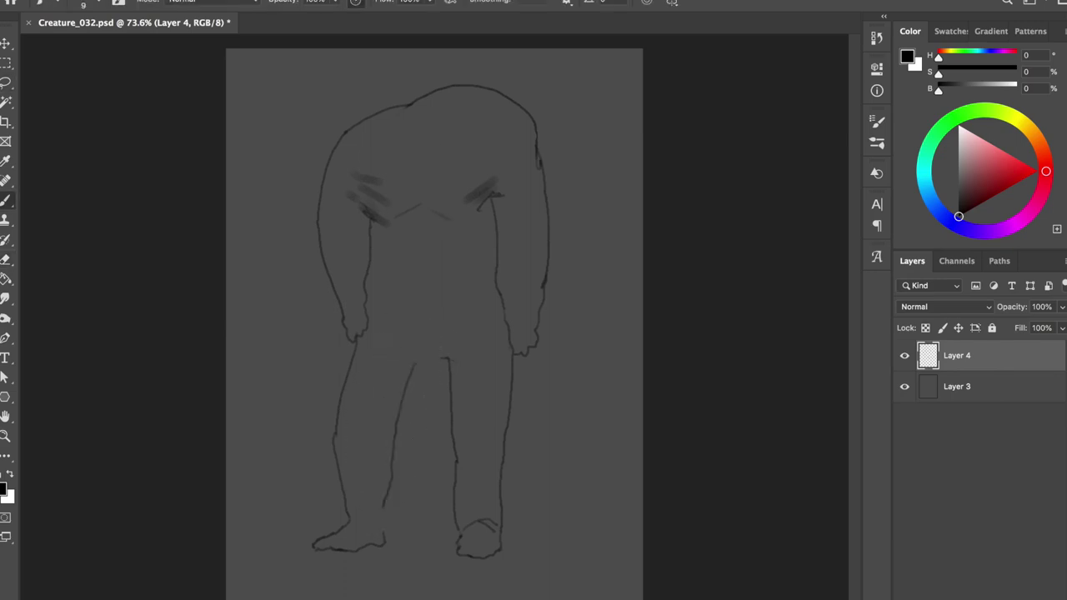
- Erase the arms and torso, then lasso the legs and move them into a new position
{"action": "left_click_drag", "start_coordinate": [399, 357], "coordinate": [461, 357]}
{"action": "left_click_drag", "start_coordinate": [310, 155], "coordinate": [328, 361]}
{"action": "key", "text": "Delete"}
{"action": "left_click_drag", "start_coordinate": [543, 155], "coordinate": [500, 350]}
{"action": "key", "text": "Delete"}
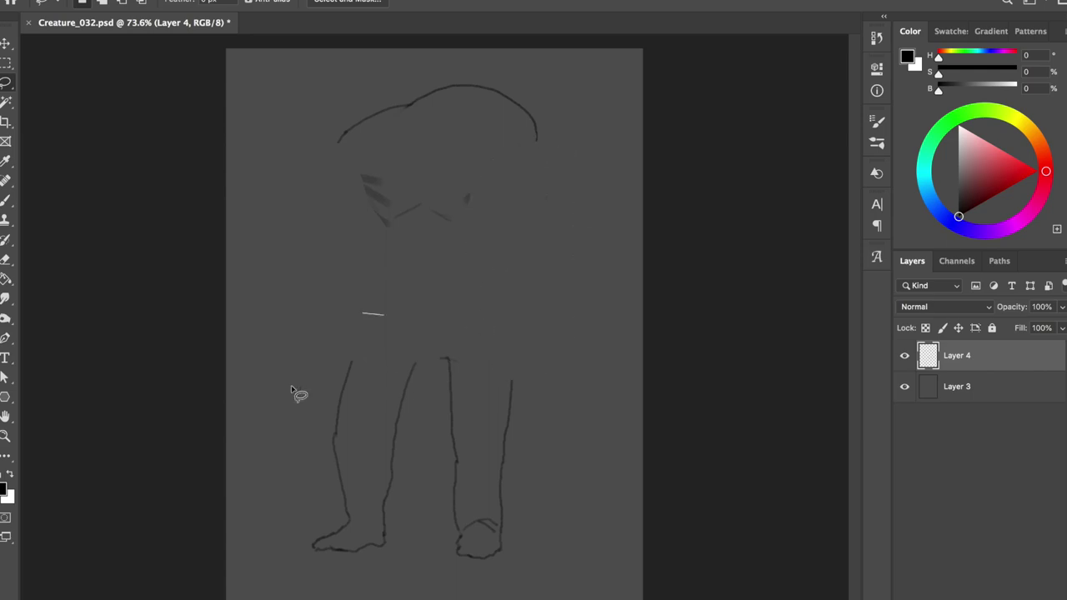
{"action": "key", "text": "ctrl+t"}
{"action": "left_click_drag", "start_coordinate": [465, 392], "coordinate": [484, 390]}
{"action": "key", "text": "Return"}
{"action": "key", "text": "b"}
- Draw thicker arm contours, the right torso side and a belly curve
{"action": "left_click_drag", "start_coordinate": [337, 138], "coordinate": [315, 354]}
{"action": "left_click_drag", "start_coordinate": [534, 116], "coordinate": [548, 365]}
{"action": "left_click_drag", "start_coordinate": [505, 220], "coordinate": [557, 366]}
{"action": "left_click_drag", "start_coordinate": [370, 223], "coordinate": [367, 279]}
{"action": "left_click_drag", "start_coordinate": [509, 237], "coordinate": [508, 390]}
{"action": "key", "text": "e"}
{"action": "left_click_drag", "start_coordinate": [365, 179], "coordinate": [389, 210]}
{"action": "key", "text": "b"}
{"action": "left_click_drag", "start_coordinate": [380, 367], "coordinate": [487, 345]}
{"action": "left_click_drag", "start_coordinate": [423, 365], "coordinate": [459, 364]}
{"action": "left_click_drag", "start_coordinate": [407, 112], "coordinate": [536, 140]}
{"action": "key", "text": "ctrl+z"}
{"action": "key", "text": "ctrl+z"}
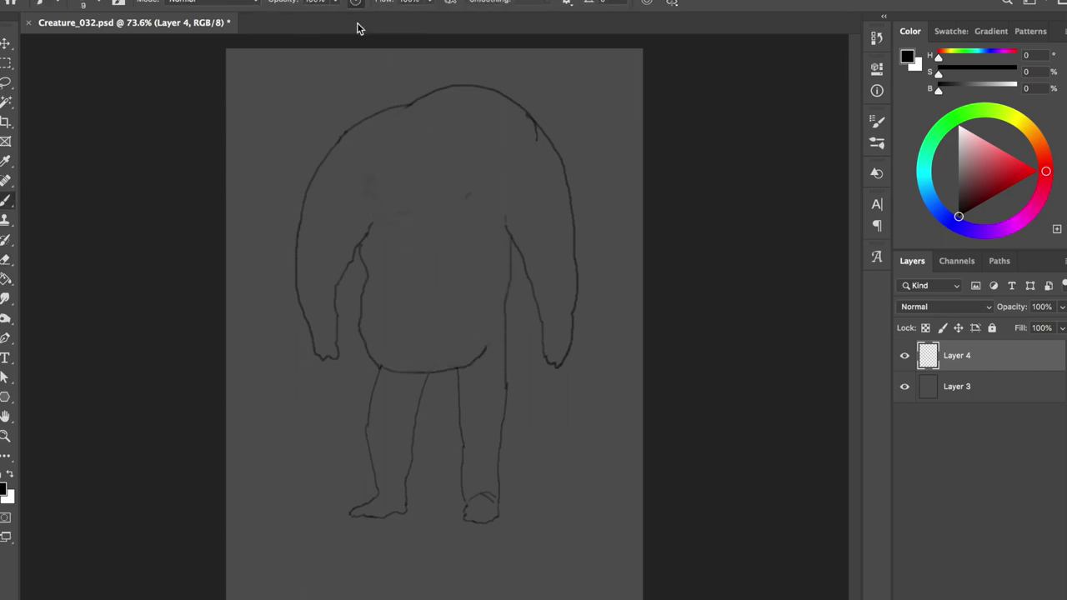
- Undo the new body strokes back to just the head and legs
{"action": "key", "text": "e"}
{"action": "left_click_drag", "start_coordinate": [505, 255], "coordinate": [499, 307]}
{"action": "key", "text": "b"}
{"action": "mouse_move", "coordinate": [359, 202]}
{"action": "left_mouse_down"}
{"action": "mouse_move", "coordinate": [379, 248]}
{"action": "mouse_move", "coordinate": [422, 215]}
{"action": "left_mouse_up"}
{"action": "key", "text": "ctrl+z"}
{"action": "key", "text": "ctrl+z"}
{"action": "key", "text": "ctrl+z"}
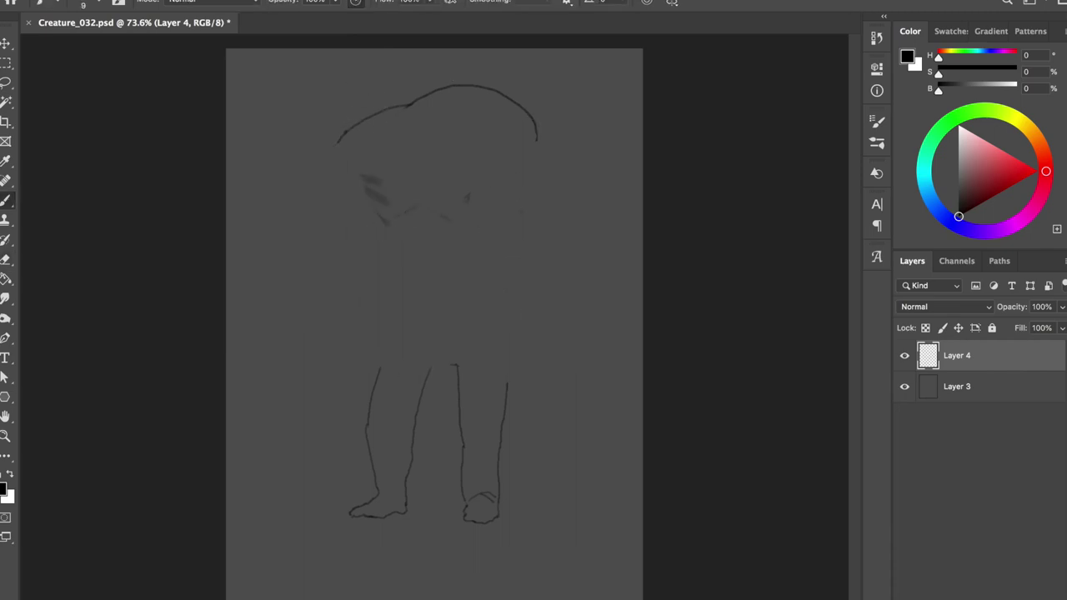
{"action": "key", "text": "ctrl+z"}
- Select the legs and stretch them taller
{"action": "left_click_drag", "start_coordinate": [489, 310], "coordinate": [484, 310]}
{"action": "key", "text": "ctrl+t"}
{"action": "left_click_drag", "start_coordinate": [433, 360], "coordinate": [434, 245]}
{"action": "key", "text": "Return"}
{"action": "key", "text": "e"}
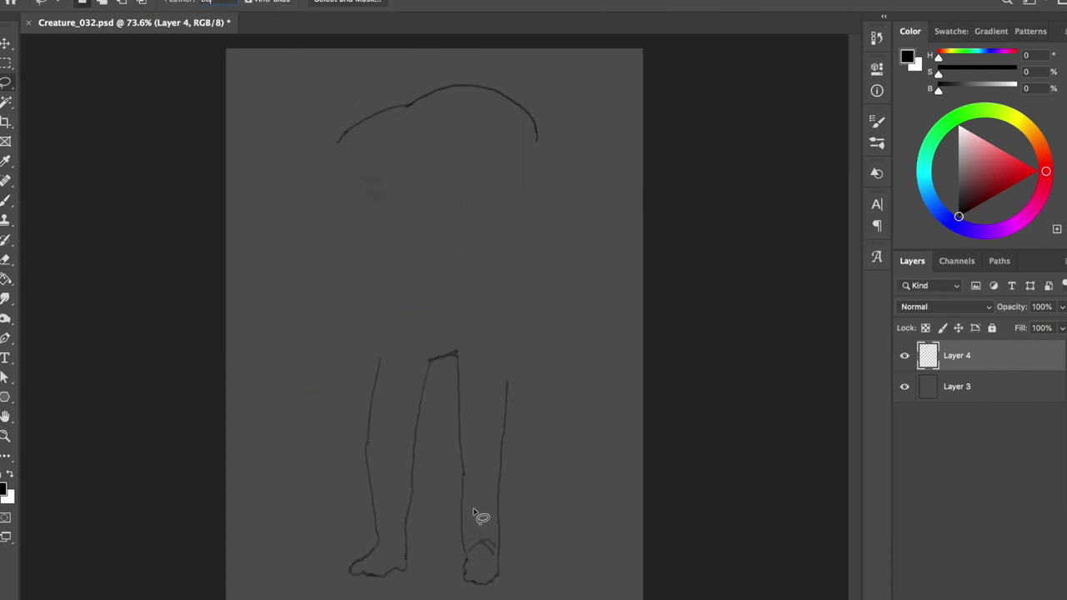
- Redraw both arms hanging from the head, with hands
{"action": "key", "text": "b"}
{"action": "left_click_drag", "start_coordinate": [385, 110], "coordinate": [287, 152]}
{"action": "key", "text": "ctrl+z"}
{"action": "left_click_drag", "start_coordinate": [344, 133], "coordinate": [372, 197]}
{"action": "mouse_move", "coordinate": [534, 121]}
{"action": "left_mouse_down"}
{"action": "mouse_move", "coordinate": [571, 191]}
{"action": "mouse_move", "coordinate": [574, 342]}
{"action": "left_mouse_up"}
{"action": "left_click_drag", "start_coordinate": [511, 215], "coordinate": [570, 344]}
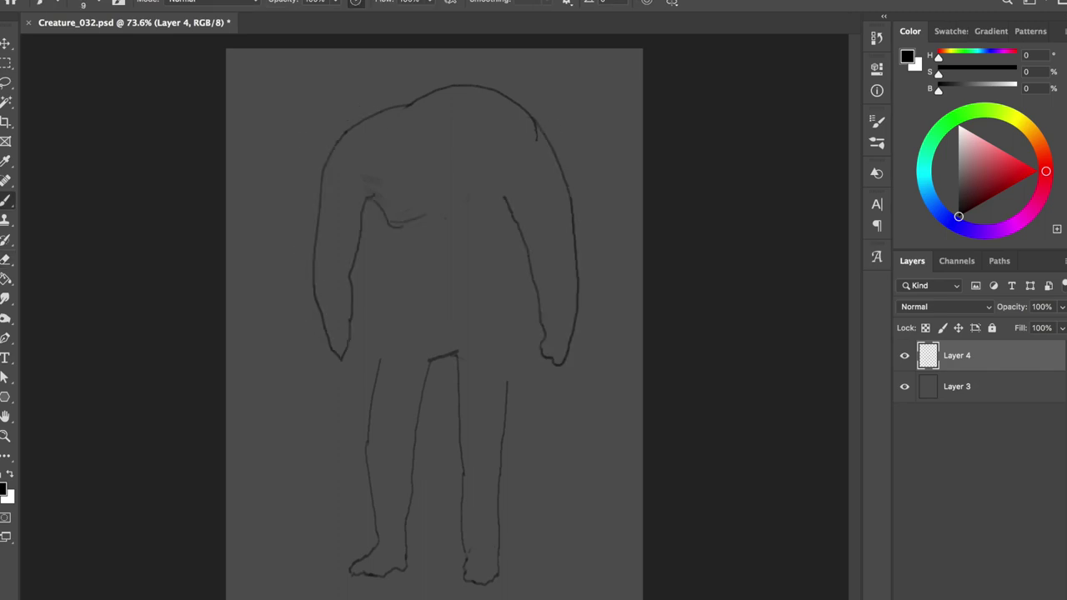
- Draw both torso sides down to the thighs and save the file
{"action": "left_click_drag", "start_coordinate": [363, 240], "coordinate": [380, 353]}
{"action": "left_click_drag", "start_coordinate": [521, 240], "coordinate": [508, 385]}
{"action": "mouse_move", "coordinate": [363, 260]}
{"action": "left_mouse_down"}
{"action": "mouse_move", "coordinate": [382, 360]}
{"action": "mouse_move", "coordinate": [484, 371]}
{"action": "left_mouse_up"}
{"action": "key", "text": "ctrl+z"}
{"action": "key", "text": "ctrl+s"}
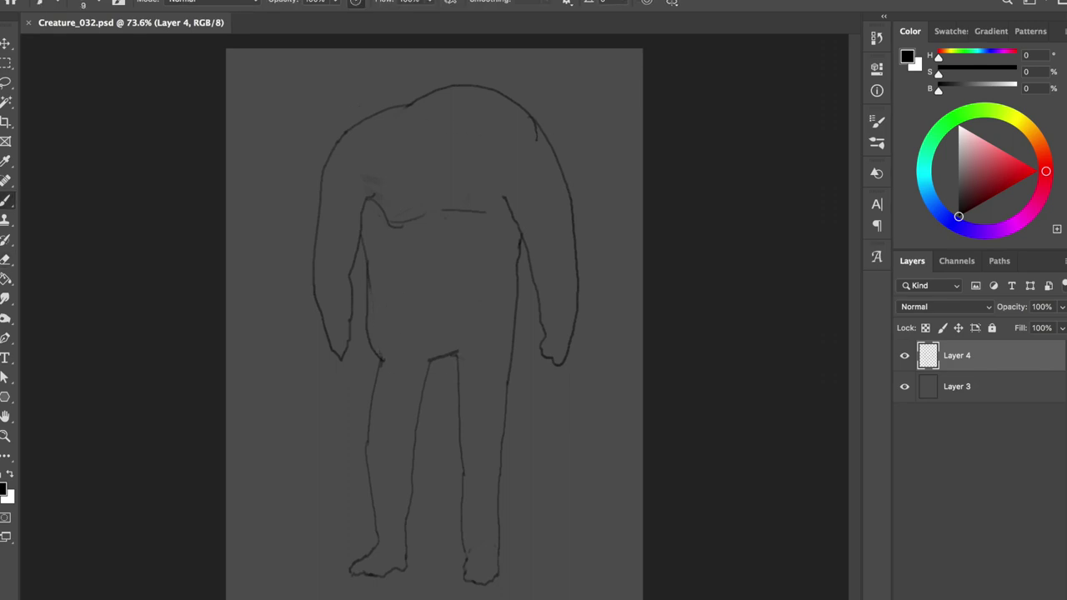
{"action": "left_click", "coordinate": [928, 355], "text": "ctrl"}
- Fill the figure selection with flat grey on a new Layer 5
{"action": "key", "text": "ctrl+shift+alt+n"}
{"action": "left_click", "coordinate": [557, 236]}
{"action": "key", "text": "ctrl+u"}
{"action": "key", "text": "Return"}
{"action": "key", "text": "ctrl+d"}
- Add Layer 6 clipped to the figure and shade the belly, arms and torso side in black
{"action": "key", "text": "b"}
{"action": "key", "text": "ctrl+shift+alt+n"}
{"action": "key", "text": "ctrl+alt+g"}
{"action": "key", "text": "d"}
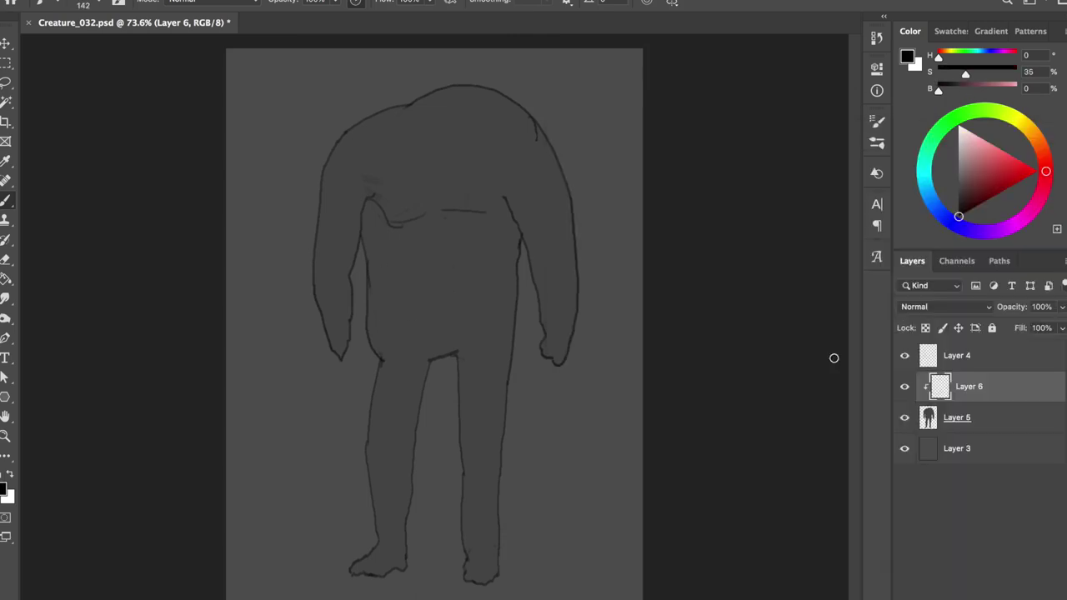
{"action": "left_click_drag", "start_coordinate": [375, 346], "coordinate": [430, 367]}
{"action": "left_click_drag", "start_coordinate": [512, 308], "coordinate": [408, 360]}
{"action": "left_click_drag", "start_coordinate": [369, 313], "coordinate": [404, 367]}
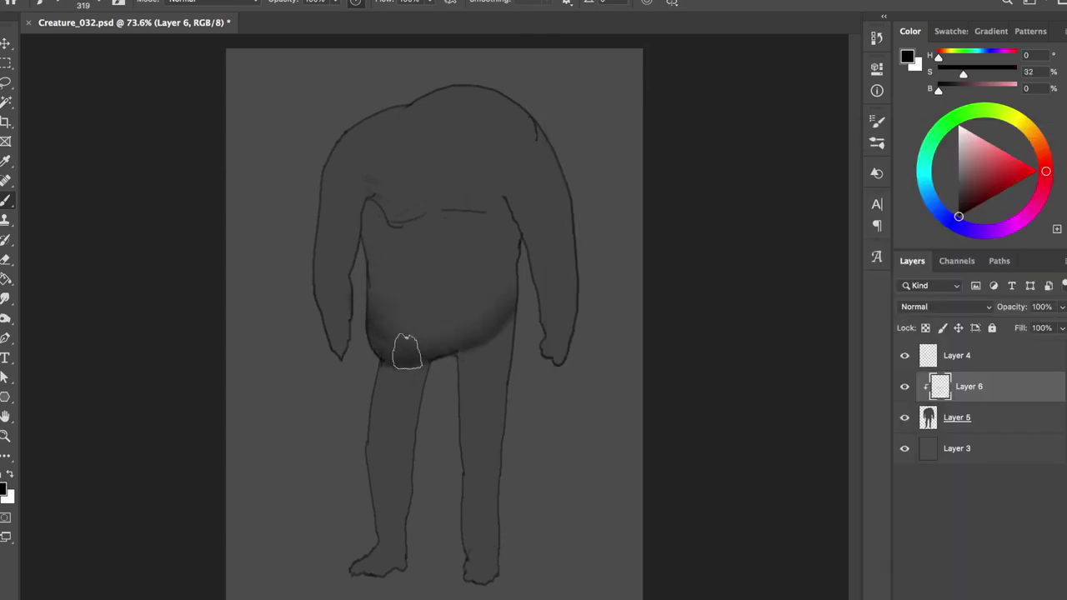
{"action": "left_click_drag", "start_coordinate": [316, 283], "coordinate": [348, 350]}
{"action": "mouse_move", "coordinate": [500, 183]}
{"action": "left_mouse_down"}
{"action": "mouse_move", "coordinate": [547, 248]}
{"action": "mouse_move", "coordinate": [361, 208]}
{"action": "mouse_move", "coordinate": [517, 208]}
{"action": "left_mouse_up"}
- With smaller brushes, shade the chest, torso sides, belly bottom, right leg, knee, ankles and foot
{"action": "key", "text": "bracketleft"}
{"action": "key", "text": "bracketleft"}
{"action": "key", "text": "bracketleft"}
{"action": "left_click_drag", "start_coordinate": [504, 258], "coordinate": [501, 296]}
{"action": "left_click_drag", "start_coordinate": [379, 259], "coordinate": [375, 292]}
{"action": "left_click_drag", "start_coordinate": [374, 233], "coordinate": [371, 246]}
{"action": "left_click_drag", "start_coordinate": [367, 350], "coordinate": [441, 359]}
{"action": "mouse_move", "coordinate": [501, 326]}
{"action": "left_mouse_down"}
{"action": "mouse_move", "coordinate": [475, 467]}
{"action": "mouse_move", "coordinate": [490, 500]}
{"action": "left_mouse_up"}
{"action": "key", "text": "bracketleft"}
{"action": "key", "text": "bracketleft"}
{"action": "left_click_drag", "start_coordinate": [497, 437], "coordinate": [469, 442]}
{"action": "key", "text": "bracketleft"}
{"action": "key", "text": "bracketleft"}
{"action": "left_click_drag", "start_coordinate": [467, 546], "coordinate": [498, 563]}
{"action": "left_click_drag", "start_coordinate": [379, 550], "coordinate": [405, 540]}
{"action": "left_click_drag", "start_coordinate": [467, 575], "coordinate": [491, 588]}
- Darken the legs, belly, chest, arms and hands with broader shading strokes
{"action": "right_click", "coordinate": [482, 398]}
{"action": "key", "text": "Return"}
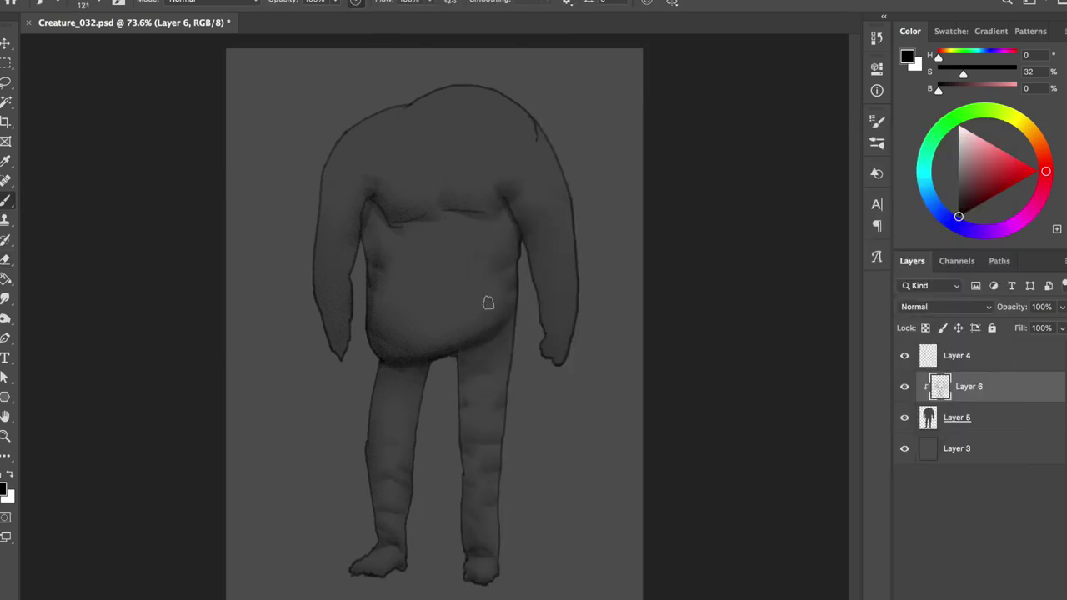
{"action": "left_click_drag", "start_coordinate": [369, 512], "coordinate": [494, 403]}
{"action": "key", "text": "bracketleft"}
{"action": "key", "text": "bracketleft"}
{"action": "key", "text": "bracketleft"}
{"action": "mouse_move", "coordinate": [500, 334]}
{"action": "left_mouse_down"}
{"action": "mouse_move", "coordinate": [381, 317]}
{"action": "mouse_move", "coordinate": [493, 238]}
{"action": "left_mouse_up"}
{"action": "left_click_drag", "start_coordinate": [342, 258], "coordinate": [576, 203]}
{"action": "mouse_move", "coordinate": [497, 367]}
{"action": "left_mouse_down"}
{"action": "mouse_move", "coordinate": [498, 542]}
{"action": "mouse_move", "coordinate": [372, 414]}
{"action": "left_mouse_up"}
{"action": "left_click_drag", "start_coordinate": [581, 278], "coordinate": [565, 326]}
{"action": "key", "text": "bracketright"}
{"action": "mouse_move", "coordinate": [339, 280]}
{"action": "left_mouse_down"}
{"action": "mouse_move", "coordinate": [536, 191]}
{"action": "mouse_move", "coordinate": [353, 190]}
{"action": "left_mouse_up"}
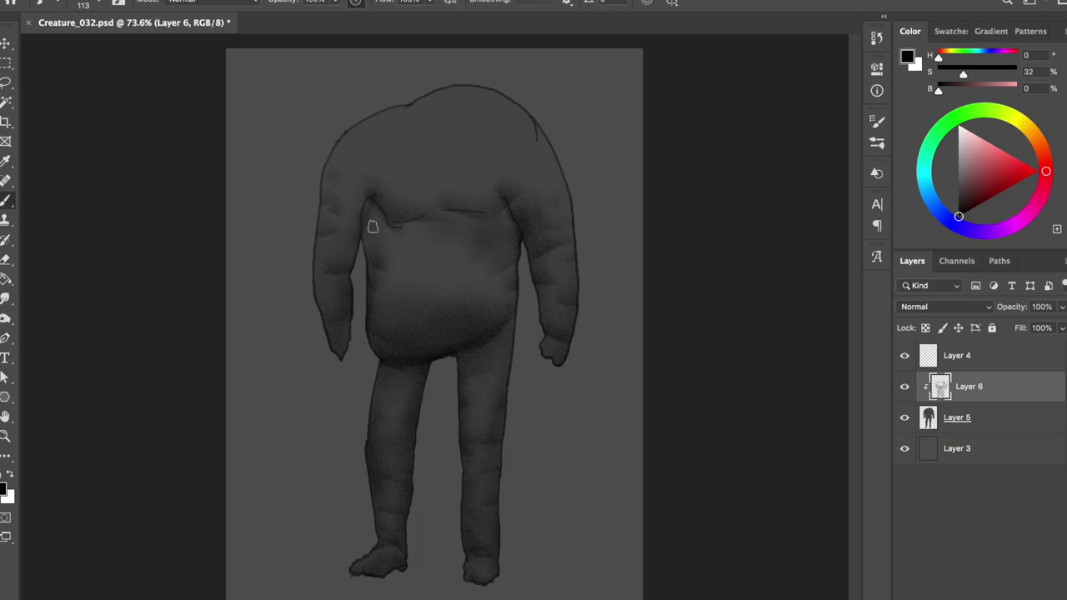
- Darken the legs with a large brush and delete the Layer 4 sketch
{"action": "key", "text": "bracketright"}
{"action": "key", "text": "bracketright"}
{"action": "key", "text": "bracketright"}
{"action": "mouse_move", "coordinate": [379, 416]}
{"action": "left_mouse_down"}
{"action": "mouse_move", "coordinate": [369, 492]}
{"action": "mouse_move", "coordinate": [484, 500]}
{"action": "left_mouse_up"}
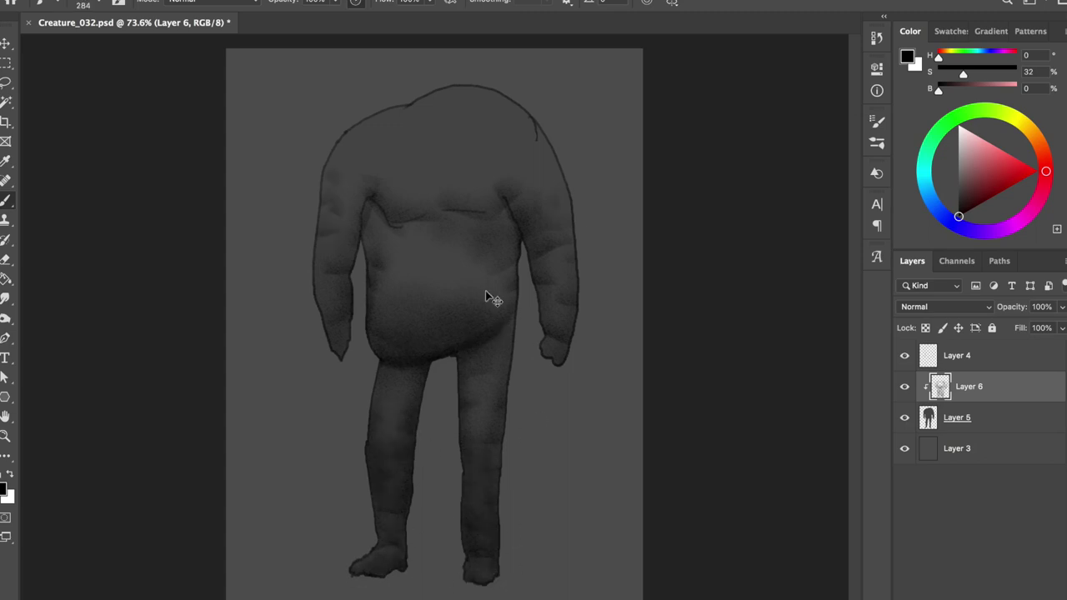
{"action": "key", "text": "bracketleft"}
{"action": "key", "text": "bracketleft"}
{"action": "key", "text": "bracketleft"}
{"action": "key", "text": "alt+bracketright"}
{"action": "key", "text": "ctrl+e"}
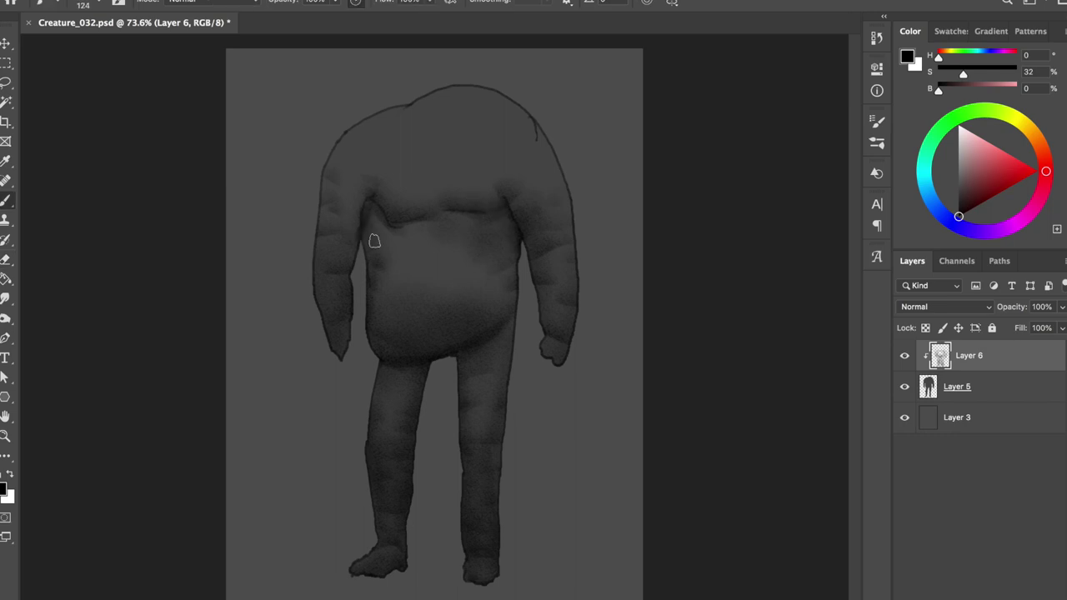
- Deepen the shadow across the lower belly and mid-chest with a slightly larger brush
{"action": "key", "text": "bracketright"}
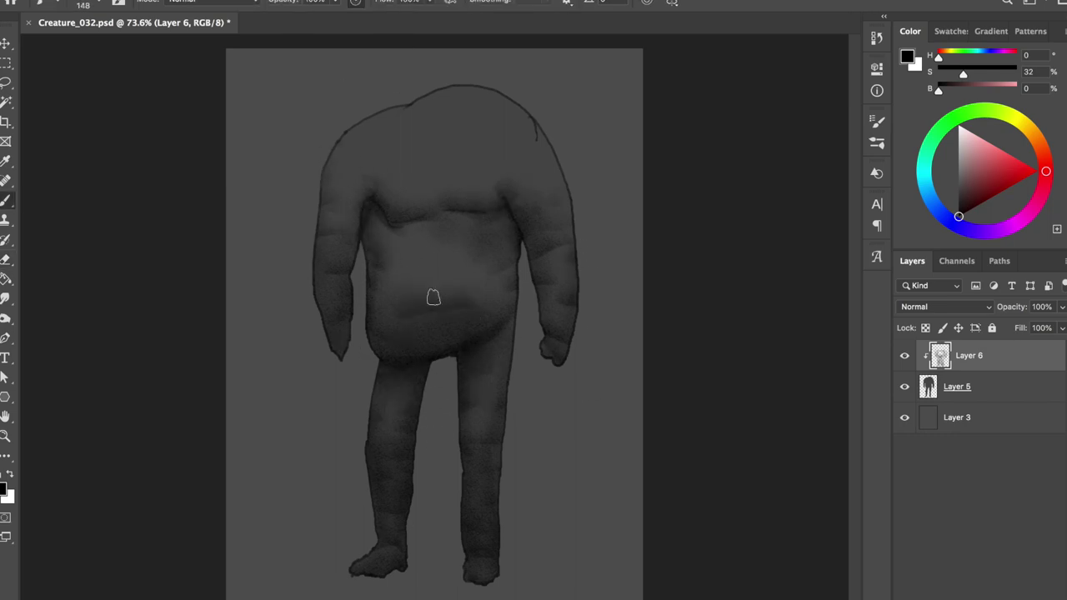
{"action": "left_click_drag", "start_coordinate": [443, 338], "coordinate": [391, 333]}
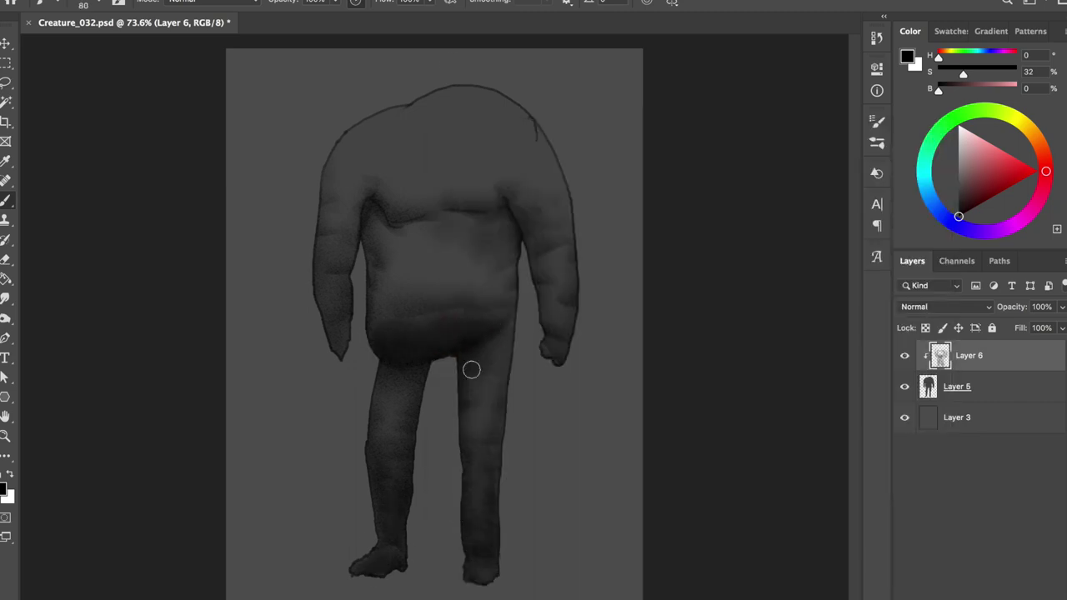
{"action": "mouse_move", "coordinate": [436, 267]}
{"action": "left_mouse_down"}
{"action": "mouse_move", "coordinate": [470, 263]}
{"action": "mouse_move", "coordinate": [405, 238]}
{"action": "mouse_move", "coordinate": [417, 279]}
{"action": "mouse_move", "coordinate": [397, 269]}
{"action": "left_mouse_up"}
- Paint lighter planes across the chest and both shoulders, and save
{"action": "key", "text": "e"}
{"action": "key", "text": "b"}
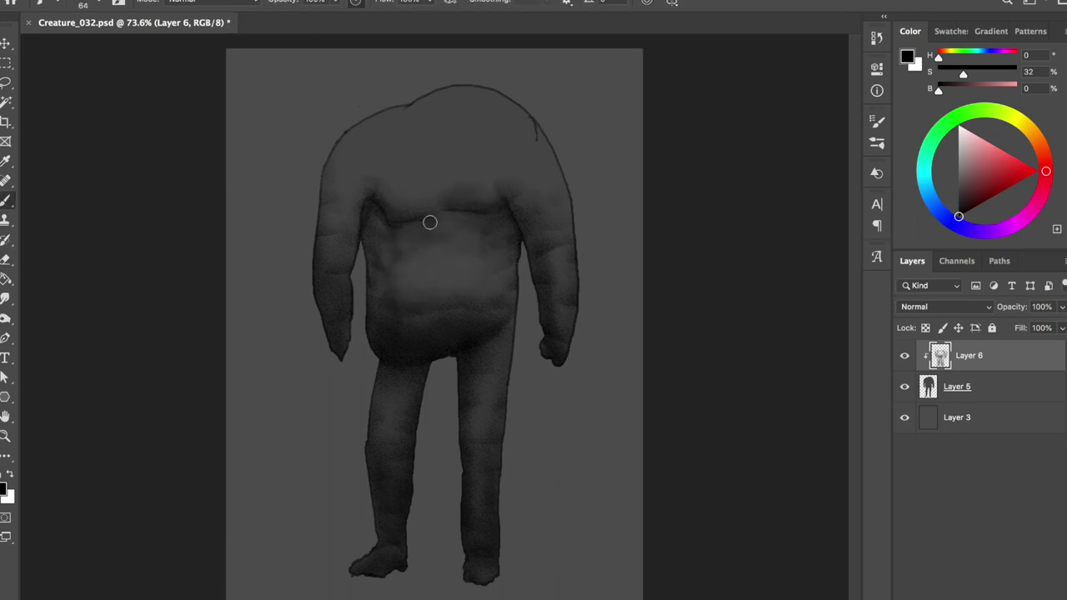
{"action": "mouse_move", "coordinate": [502, 181]}
{"action": "left_mouse_down"}
{"action": "mouse_move", "coordinate": [393, 129]}
{"action": "mouse_move", "coordinate": [383, 162]}
{"action": "mouse_move", "coordinate": [412, 178]}
{"action": "left_mouse_up"}
{"action": "left_click_drag", "start_coordinate": [436, 136], "coordinate": [409, 210]}
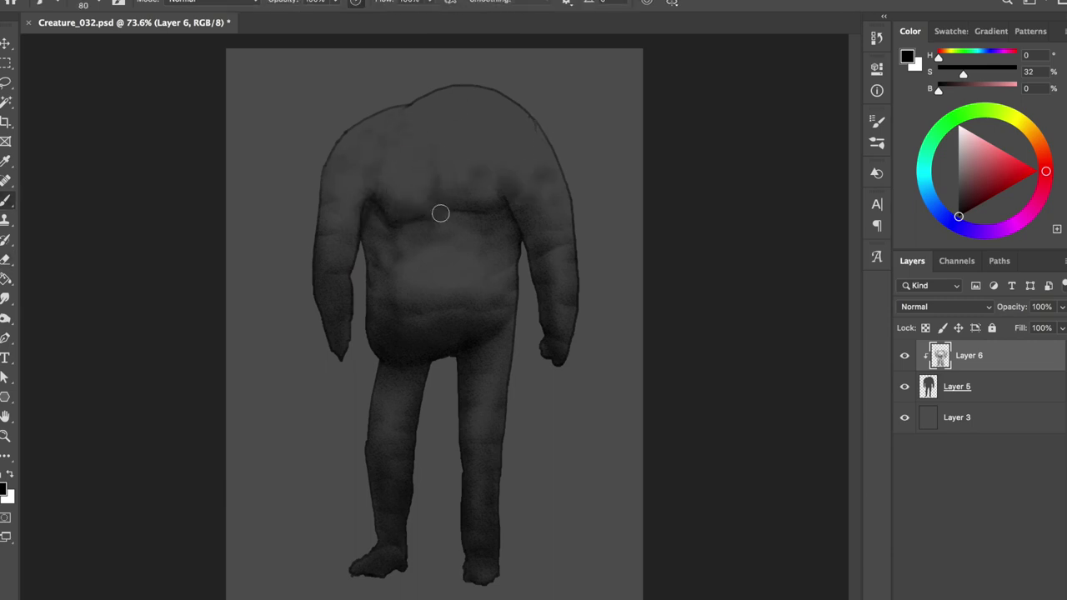
{"action": "key", "text": "ctrl+s"}
{"action": "left_click_drag", "start_coordinate": [498, 134], "coordinate": [517, 155]}
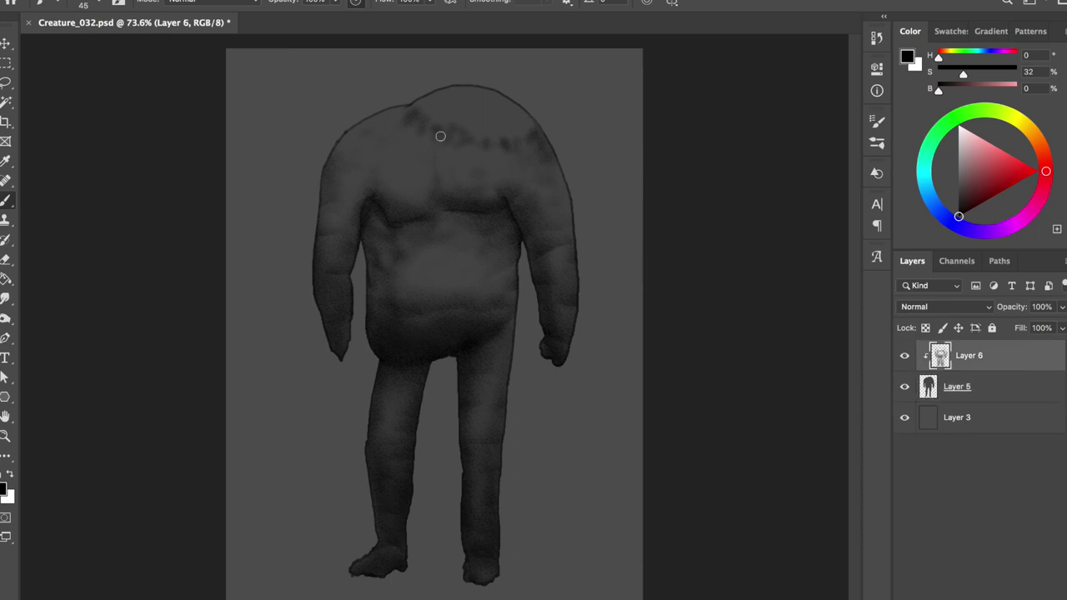
- Reset the colour to black and erase the dark band across the top of the head
{"action": "left_click", "coordinate": [474, 100], "text": "alt"}
{"action": "key", "text": "d"}
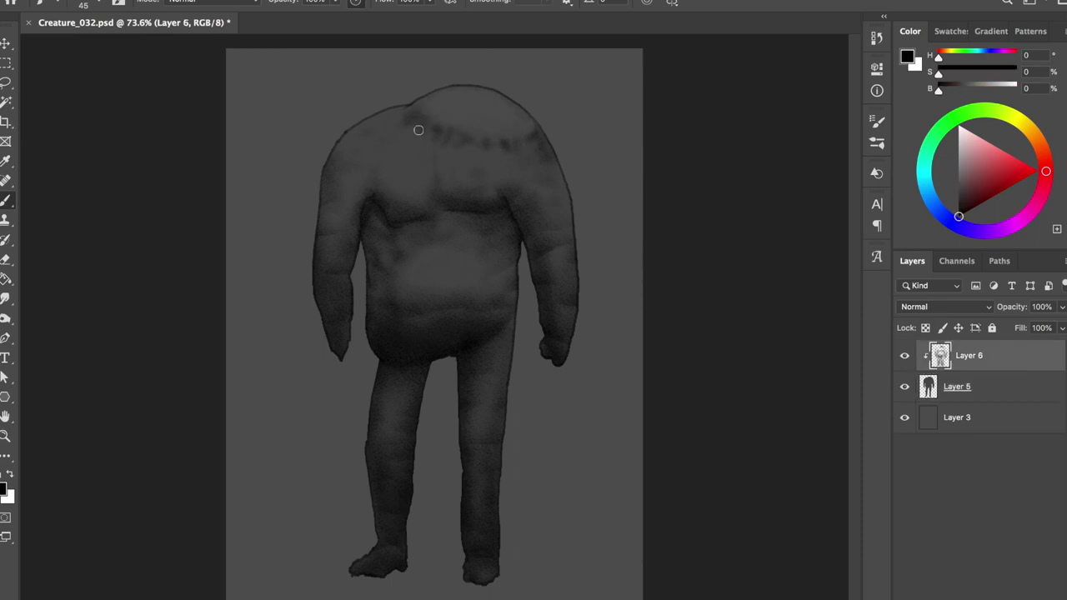
{"action": "key", "text": "e"}
{"action": "mouse_move", "coordinate": [505, 143]}
{"action": "left_mouse_down"}
{"action": "mouse_move", "coordinate": [409, 109]}
{"action": "mouse_move", "coordinate": [509, 158]}
{"action": "left_mouse_up"}
{"action": "key", "text": "b"}
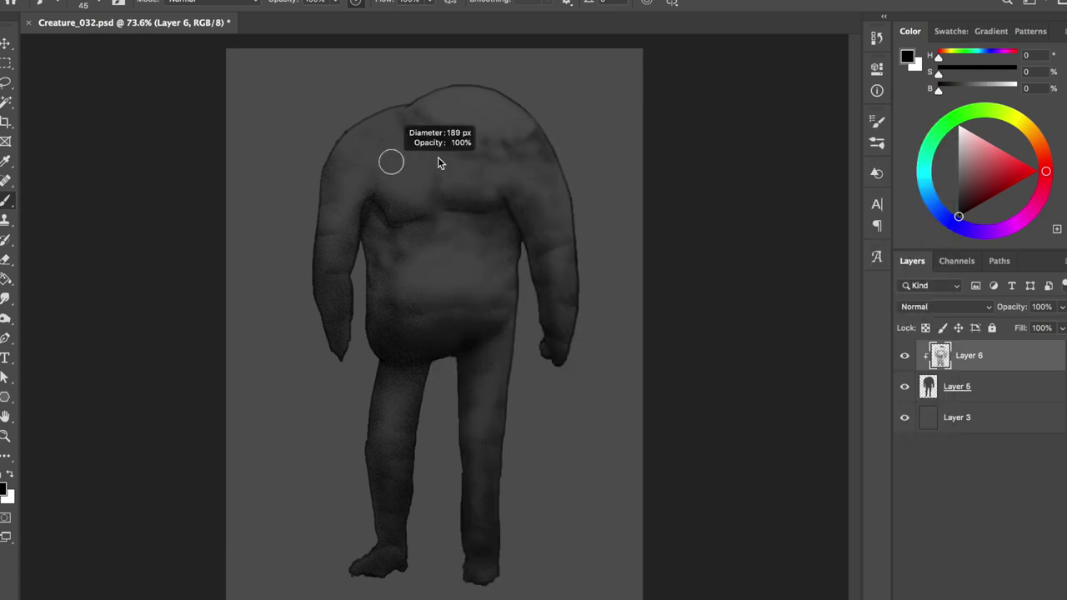
- Paint dark muscle lumps across the upper torso, chest and shoulders, then save
{"action": "right_click", "coordinate": [369, 162]}
{"action": "key", "text": "Return"}
{"action": "key", "text": "bracketright"}
{"action": "key", "text": "bracketright"}
{"action": "key", "text": "bracketright"}
{"action": "mouse_move", "coordinate": [366, 124]}
{"action": "left_mouse_down"}
{"action": "mouse_move", "coordinate": [376, 154]}
{"action": "mouse_move", "coordinate": [467, 172]}
{"action": "mouse_move", "coordinate": [413, 104]}
{"action": "mouse_move", "coordinate": [462, 141]}
{"action": "mouse_move", "coordinate": [511, 138]}
{"action": "mouse_move", "coordinate": [507, 164]}
{"action": "mouse_move", "coordinate": [488, 147]}
{"action": "left_mouse_up"}
{"action": "mouse_move", "coordinate": [448, 106]}
{"action": "left_mouse_down"}
{"action": "mouse_move", "coordinate": [413, 178]}
{"action": "mouse_move", "coordinate": [459, 153]}
{"action": "mouse_move", "coordinate": [352, 143]}
{"action": "mouse_move", "coordinate": [419, 178]}
{"action": "left_mouse_up"}
{"action": "key", "text": "ctrl+s"}
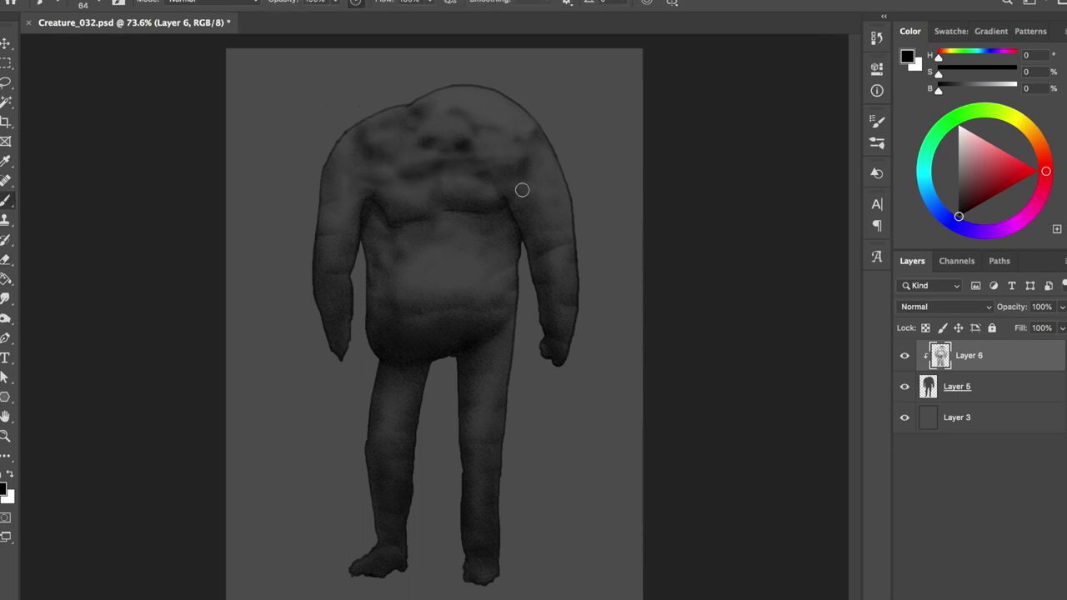
- Add faint dark strokes on both shoulders and shade under the right side of the chest
{"action": "key", "text": "e"}
{"action": "key", "text": "b"}
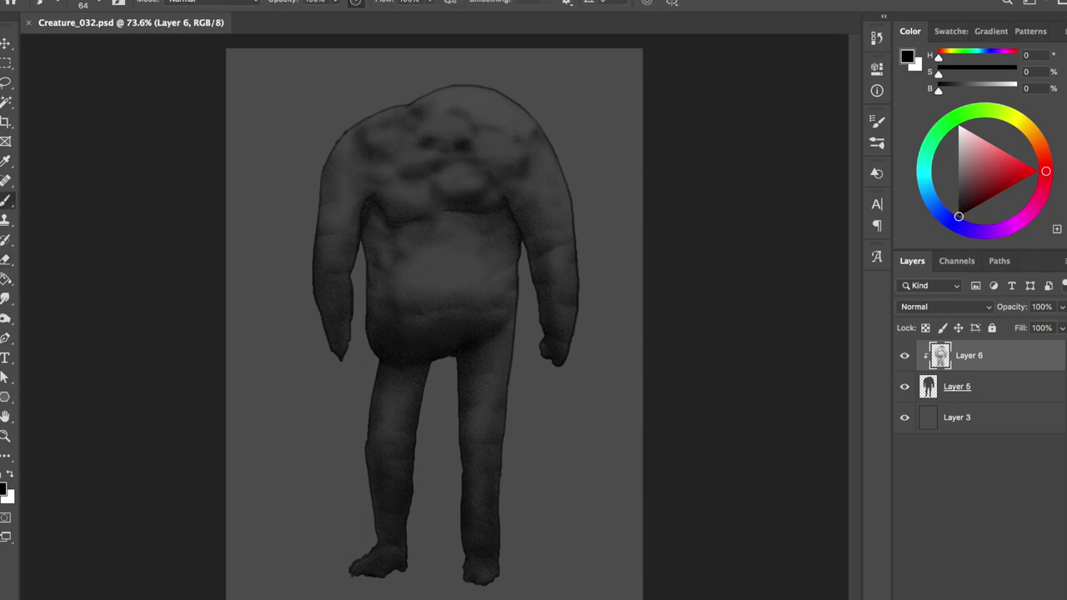
{"action": "left_click_drag", "start_coordinate": [525, 191], "coordinate": [564, 185]}
{"action": "left_click_drag", "start_coordinate": [378, 171], "coordinate": [350, 198]}
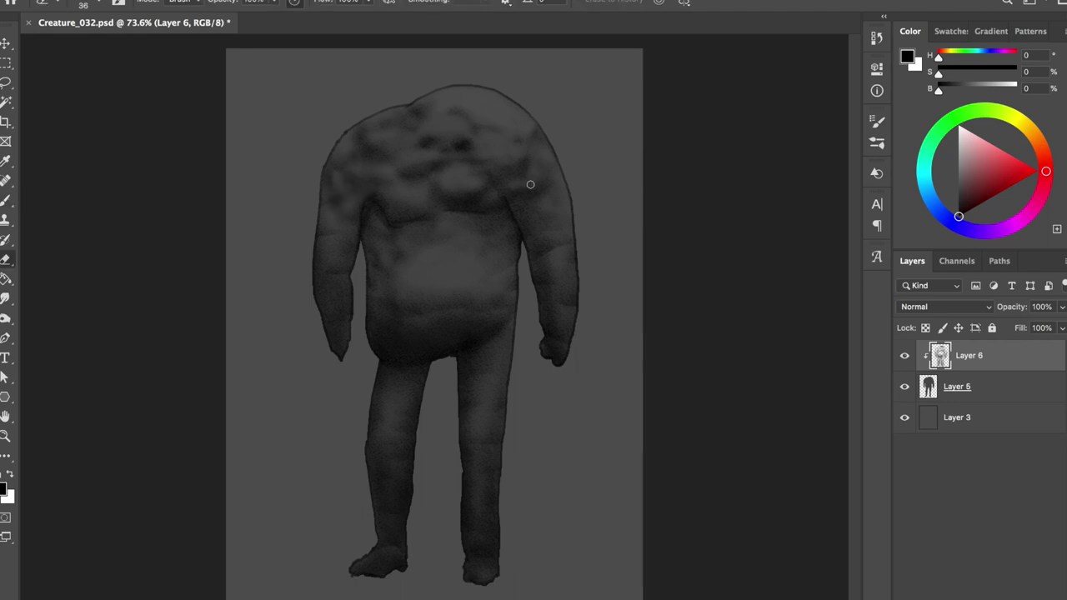
{"action": "left_click_drag", "start_coordinate": [476, 201], "coordinate": [451, 221]}
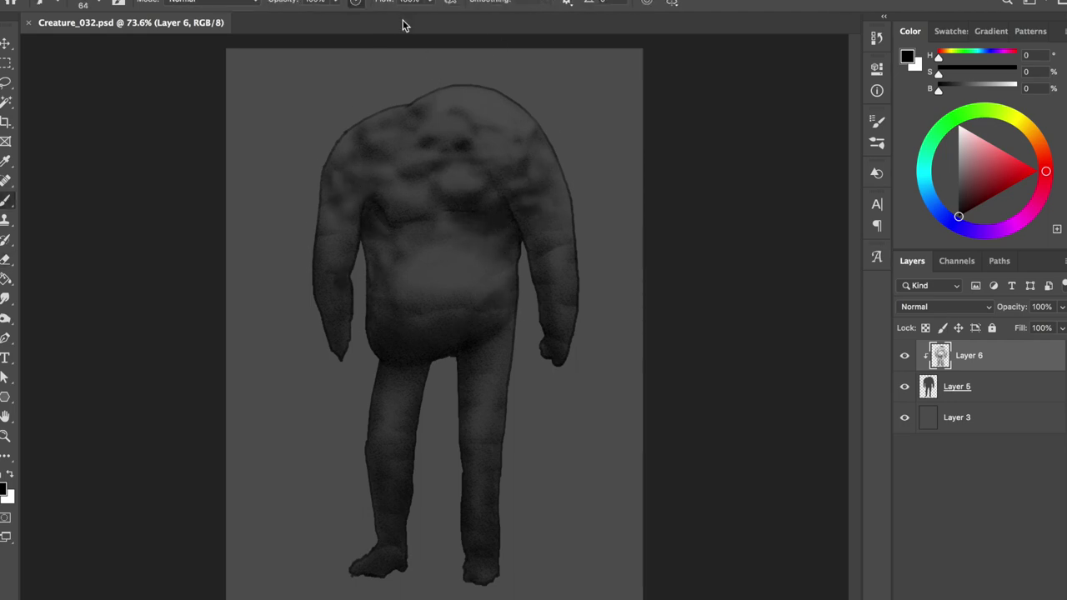
{"action": "right_click", "coordinate": [451, 285]}
- Set the brush to size 105, then 34, switching between the silhouette and shading layers
{"action": "type", "text": "105"}
{"action": "key", "text": "Return"}
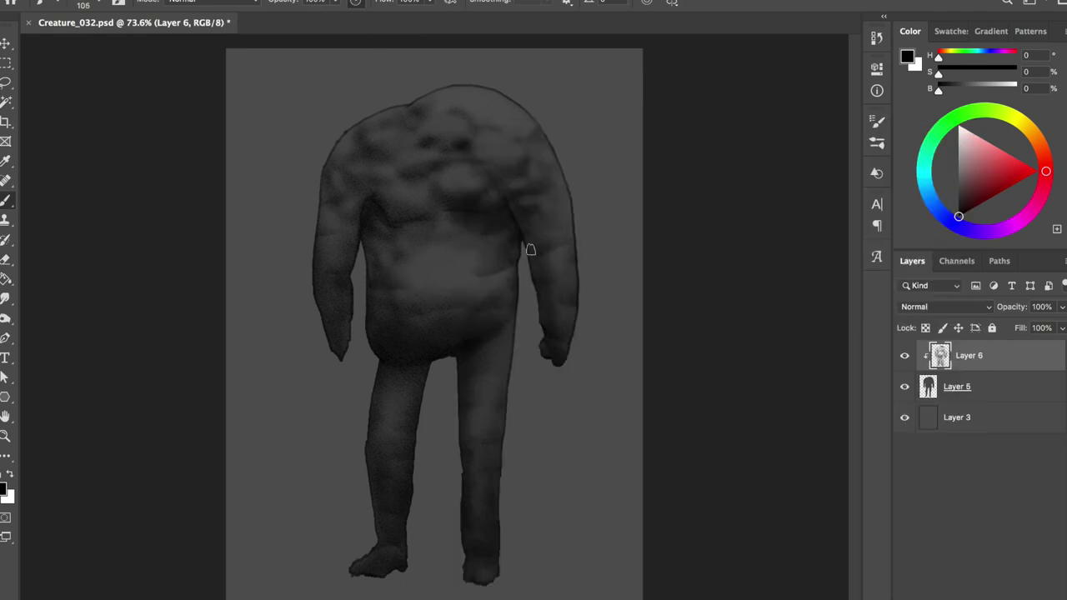
{"action": "key", "text": "alt+["}
{"action": "right_click", "coordinate": [700, 274]}
{"action": "type", "text": "34"}
{"action": "key", "text": "Return"}
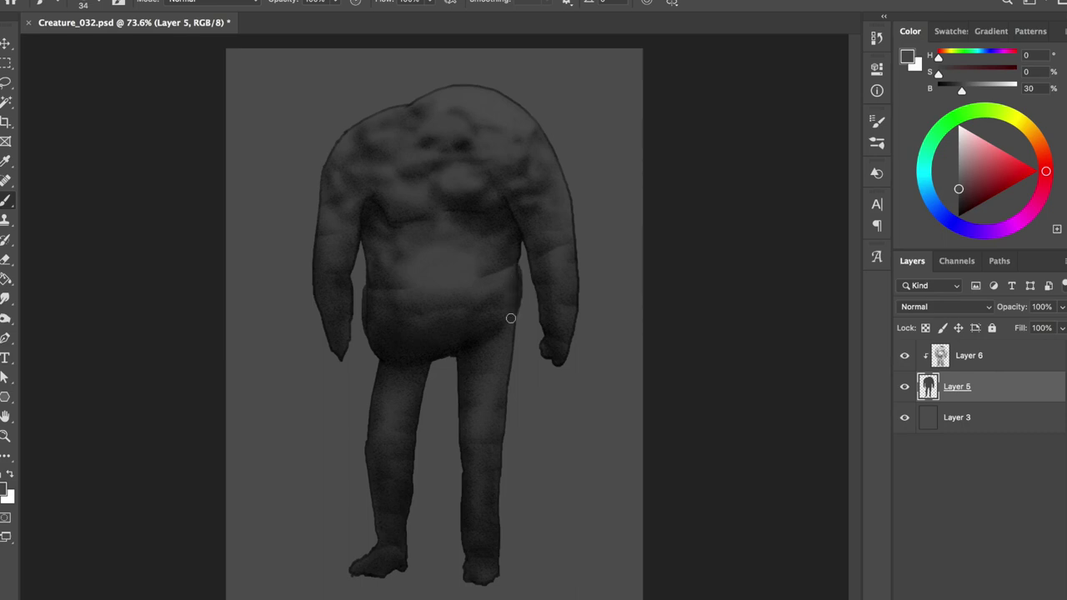
{"action": "key", "text": "alt+]"}
- On the silhouette layer, widen the shoulders along the top edge in dark grey
{"action": "left_click", "coordinate": [366, 293], "text": "alt"}
{"action": "key", "text": "bracketright"}
{"action": "key", "text": "bracketright"}
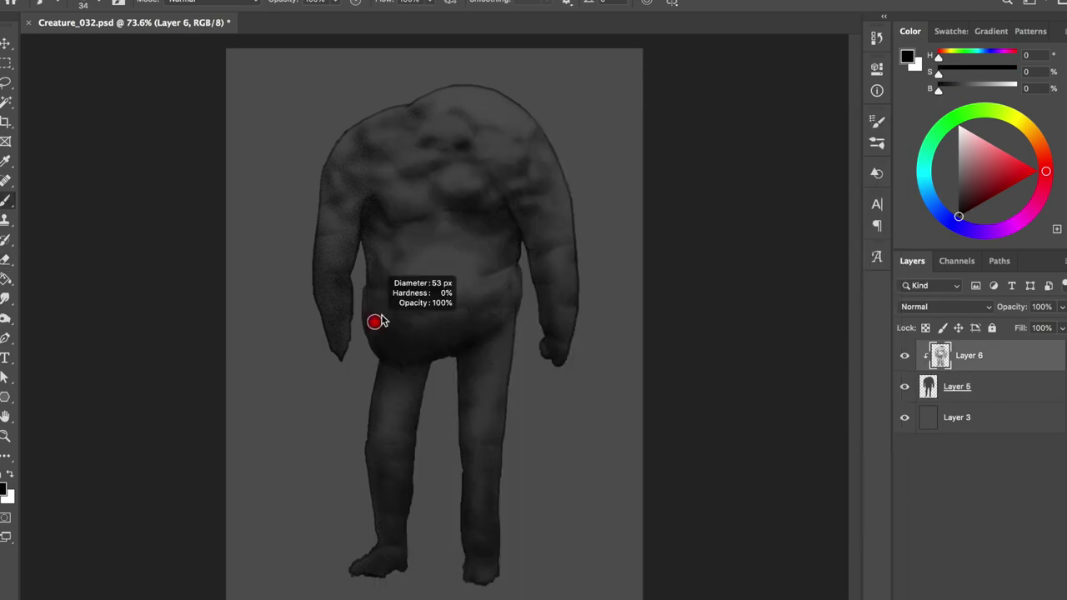
{"action": "key", "text": "alt+bracketleft"}
{"action": "left_click", "coordinate": [400, 129], "text": "alt"}
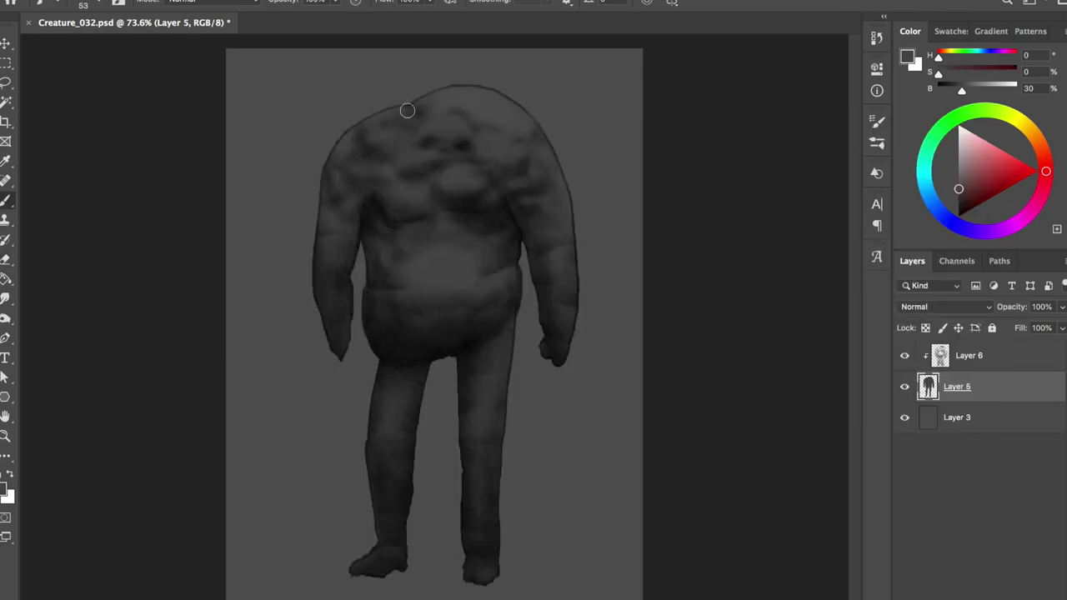
{"action": "left_click_drag", "start_coordinate": [329, 155], "coordinate": [490, 108]}
- On the shading layer, paint black shading along the top of the shoulders with a size-53 brush
{"action": "key", "text": "alt+bracketright"}
{"action": "key", "text": "e"}
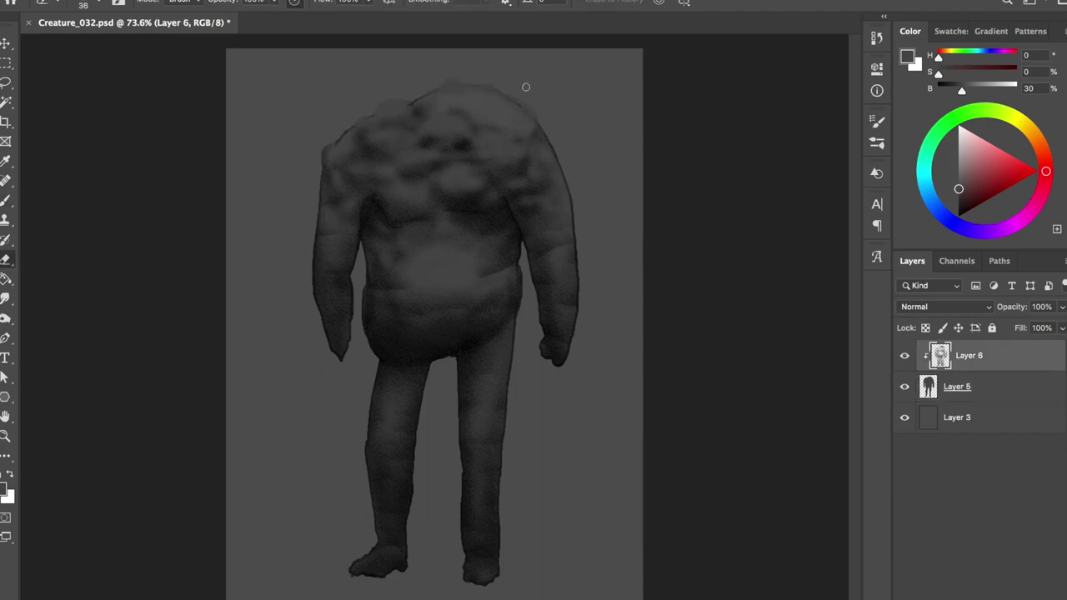
{"action": "key", "text": "b"}
{"action": "key", "text": "d"}
{"action": "right_click", "coordinate": [360, 146]}
{"action": "key", "text": "Return"}
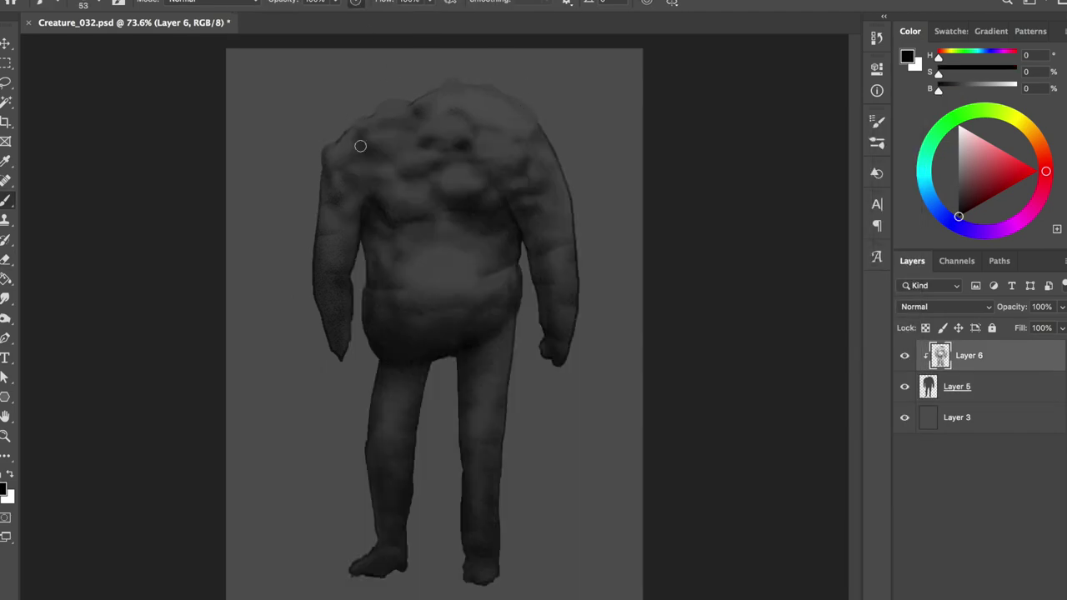
{"action": "left_click_drag", "start_coordinate": [447, 94], "coordinate": [503, 135]}
- Add a dark stroke on the upper torso and smooth the shading across it
{"action": "key", "text": "e"}
{"action": "key", "text": "b"}
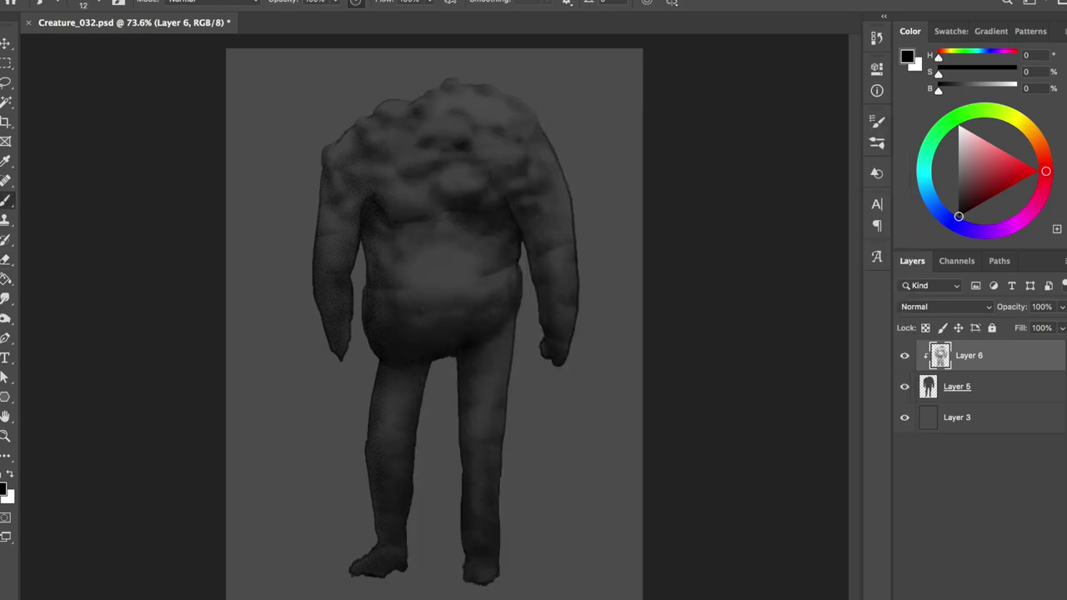
{"action": "key", "text": "e"}
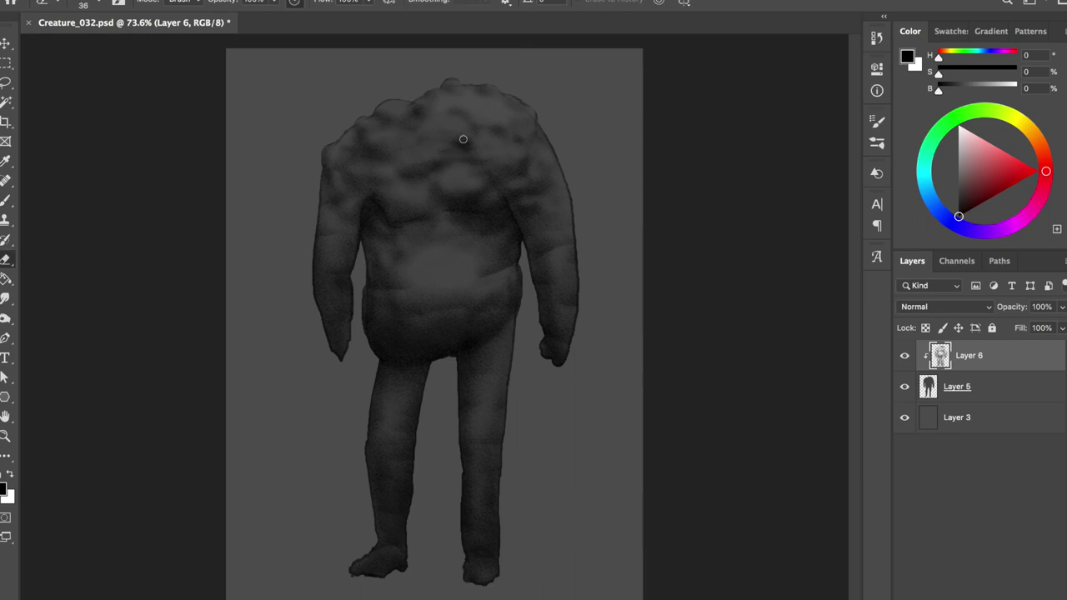
{"action": "key", "text": "b"}
{"action": "key", "text": "e"}
{"action": "key", "text": "b"}
{"action": "left_click_drag", "start_coordinate": [410, 142], "coordinate": [459, 159]}
{"action": "key", "text": "e"}
{"action": "key", "text": "b"}
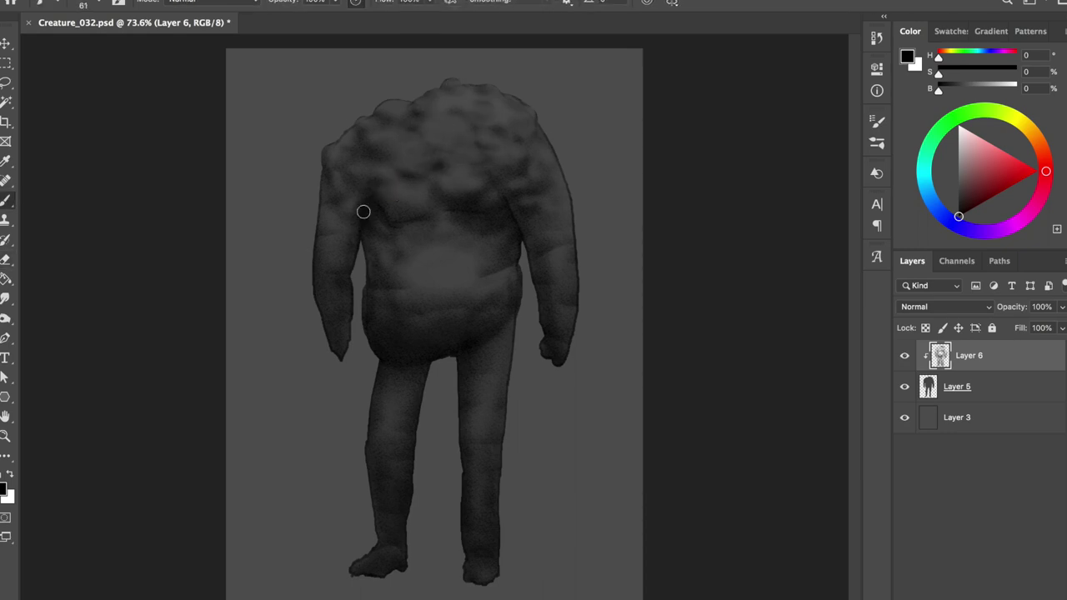
{"action": "mouse_move", "coordinate": [522, 102]}
{"action": "left_mouse_down"}
{"action": "mouse_move", "coordinate": [509, 114]}
{"action": "mouse_move", "coordinate": [475, 112]}
{"action": "mouse_move", "coordinate": [538, 145]}
{"action": "mouse_move", "coordinate": [465, 149]}
{"action": "mouse_move", "coordinate": [479, 103]}
{"action": "left_mouse_up"}
- Erase to reshape and thin the upper-chest shading, then paint the upper chest lighter in mid-grey
{"action": "key", "text": "e"}
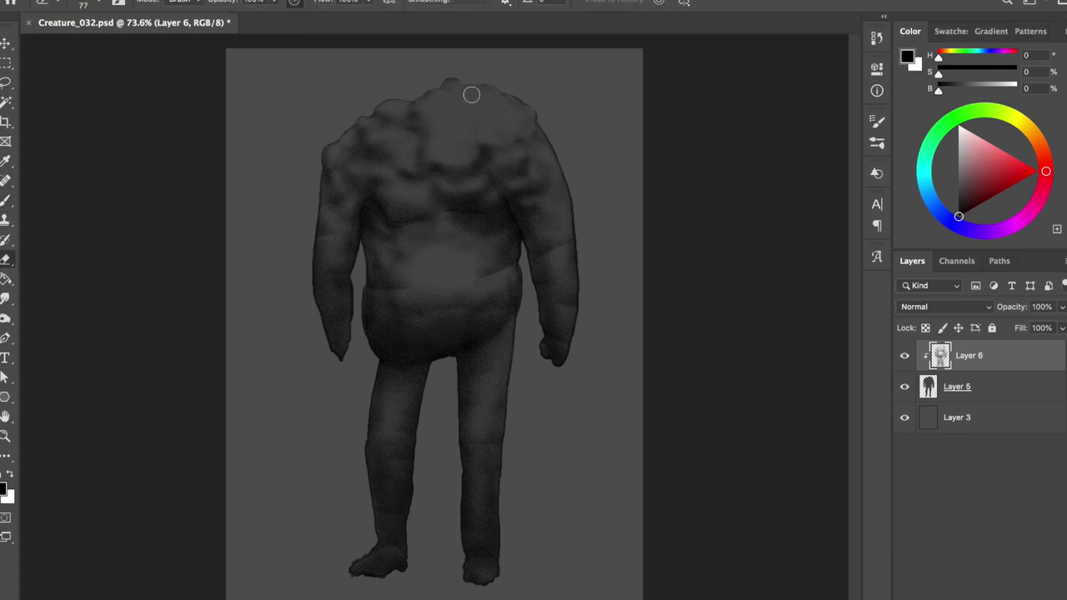
{"action": "left_click_drag", "start_coordinate": [407, 281], "coordinate": [377, 278]}
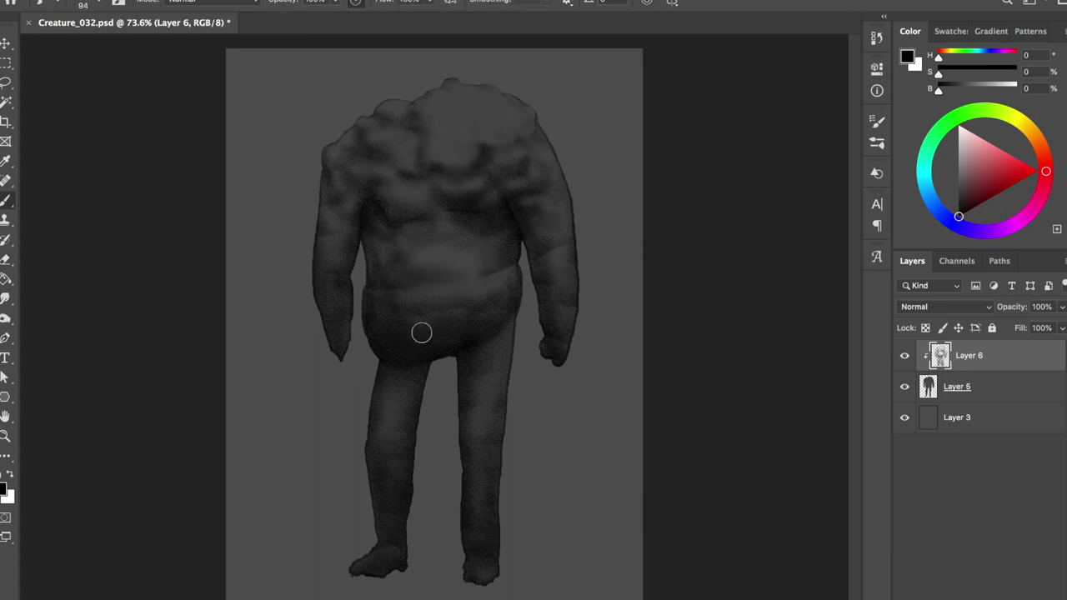
{"action": "mouse_move", "coordinate": [467, 190]}
{"action": "left_mouse_down"}
{"action": "mouse_move", "coordinate": [483, 163]}
{"action": "mouse_move", "coordinate": [472, 149]}
{"action": "left_mouse_up"}
{"action": "key", "text": "b"}
{"action": "key", "text": "e"}
{"action": "left_click_drag", "start_coordinate": [381, 148], "coordinate": [379, 158]}
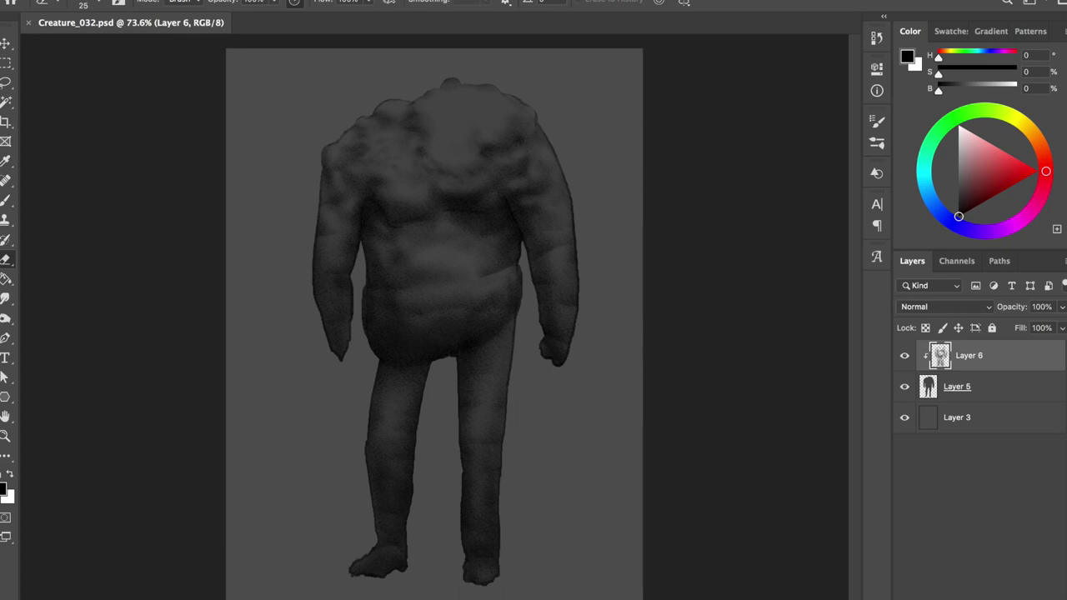
{"action": "key", "text": "b"}
{"action": "left_click_drag", "start_coordinate": [474, 105], "coordinate": [498, 133]}
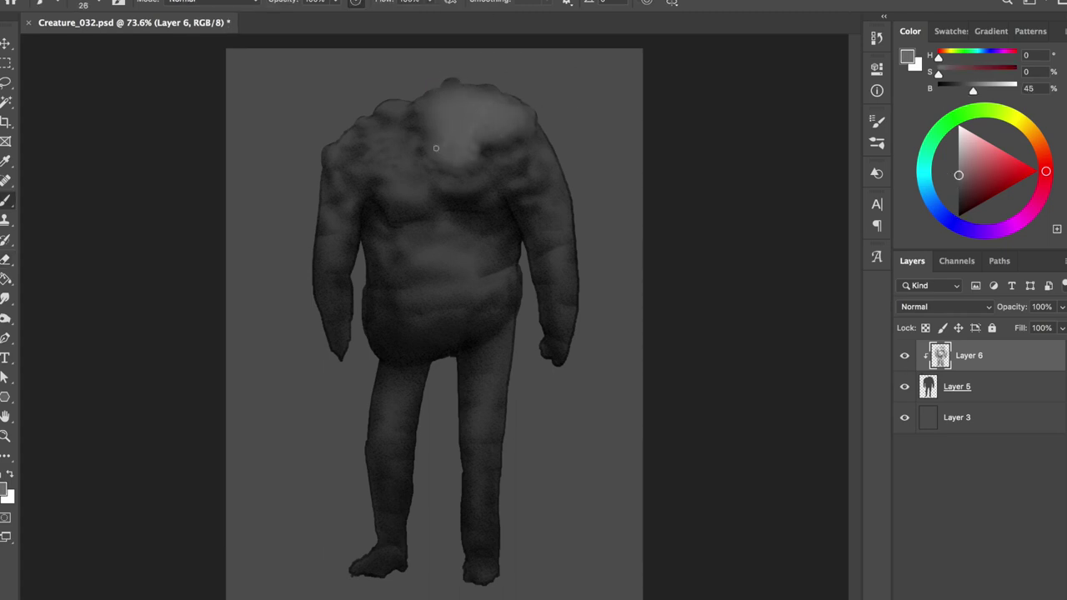
- Paint a bright light-grey highlight on top of the head
{"action": "left_click", "coordinate": [467, 166], "text": "alt"}
{"action": "left_click", "coordinate": [483, 136], "text": "alt"}
{"action": "left_click", "coordinate": [455, 109], "text": "alt"}
{"action": "left_click", "coordinate": [467, 119], "text": "alt"}
{"action": "left_click_drag", "start_coordinate": [467, 119], "coordinate": [454, 118]}
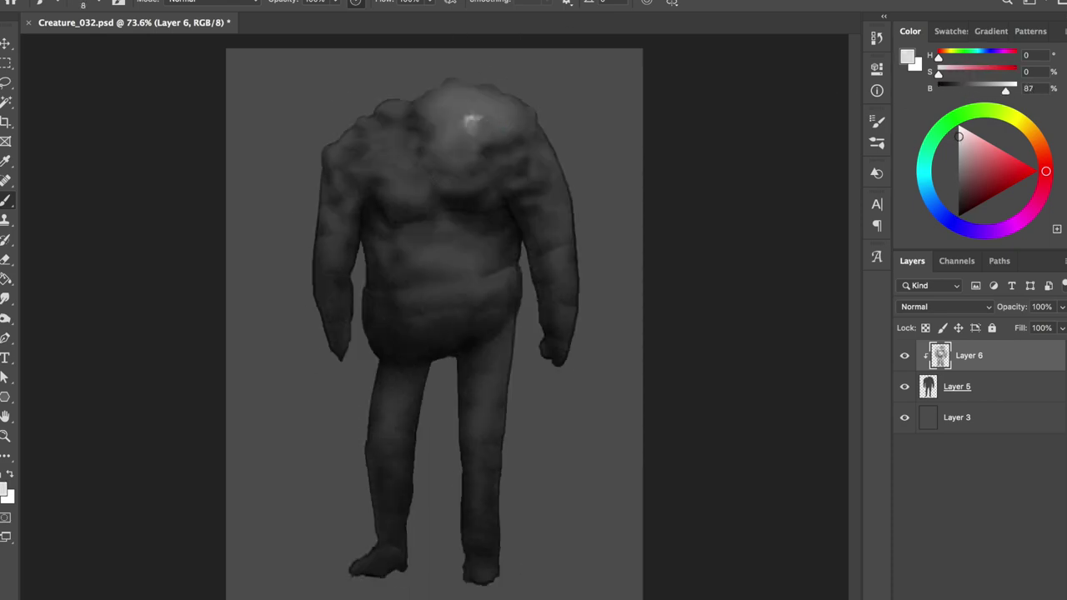
- Tone down the head highlight by painting over it in mid-grey
{"action": "left_click", "coordinate": [469, 118], "text": "alt"}
{"action": "key", "text": "d"}
{"action": "key", "text": "x"}
{"action": "left_click", "coordinate": [498, 131], "text": "alt"}
{"action": "mouse_move", "coordinate": [450, 106]}
{"action": "left_mouse_down"}
{"action": "mouse_move", "coordinate": [525, 121]}
{"action": "mouse_move", "coordinate": [525, 142]}
{"action": "left_mouse_up"}
- Paint black shading over the chest and shoulders, then erase some on the upper chest
{"action": "key", "text": "d"}
{"action": "left_click_drag", "start_coordinate": [469, 120], "coordinate": [446, 133]}
{"action": "key", "text": "e"}
{"action": "key", "text": "e"}
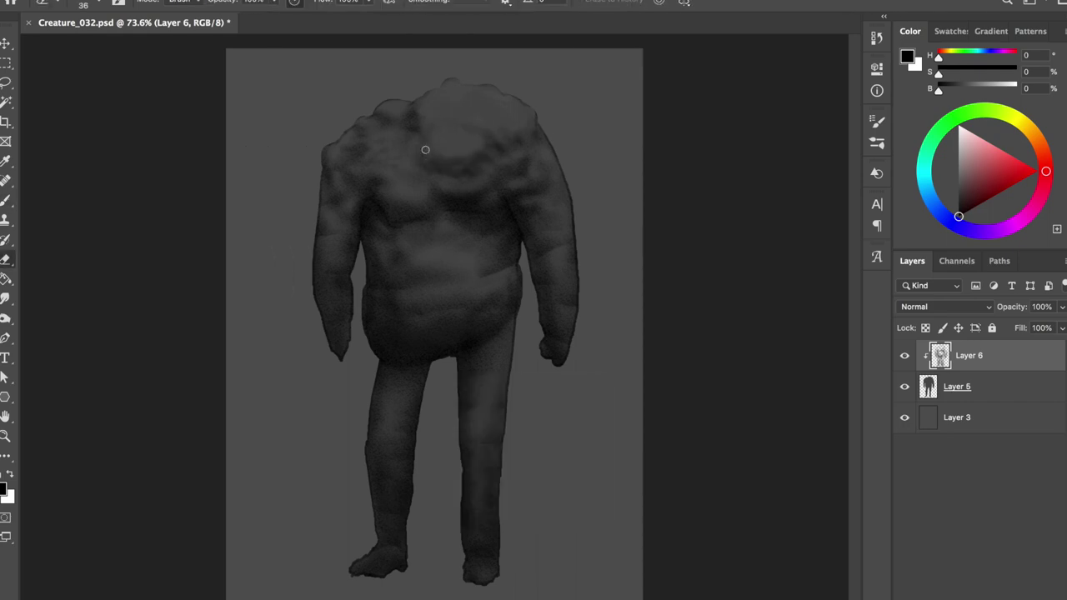
{"action": "mouse_move", "coordinate": [435, 125]}
{"action": "left_mouse_down"}
{"action": "mouse_move", "coordinate": [470, 144]}
{"action": "mouse_move", "coordinate": [487, 170]}
{"action": "left_mouse_up"}
{"action": "key", "text": "ctrl+shift+h"}
- With the eraser at 115 and brush at 138, paint dark strokes over the upper chest
{"action": "right_click", "coordinate": [316, 136]}
{"action": "key", "text": "Return"}
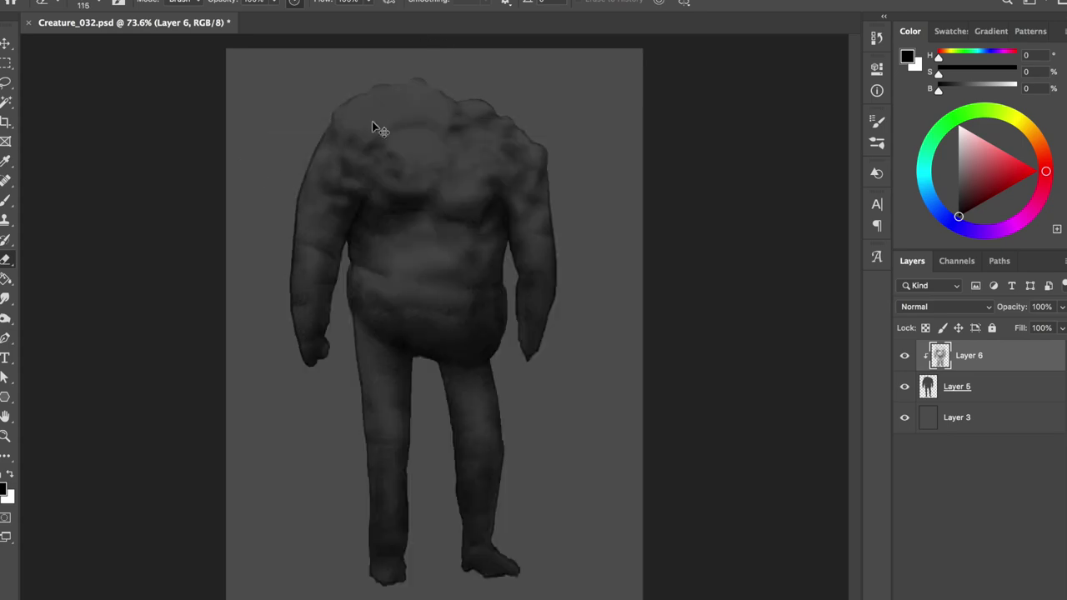
{"action": "right_click", "coordinate": [406, 121]}
{"action": "key", "text": "Return"}
{"action": "key", "text": "b"}
{"action": "mouse_move", "coordinate": [389, 135]}
{"action": "left_mouse_down"}
{"action": "mouse_move", "coordinate": [489, 159]}
{"action": "mouse_move", "coordinate": [477, 181]}
{"action": "left_mouse_up"}
{"action": "key", "text": "e"}
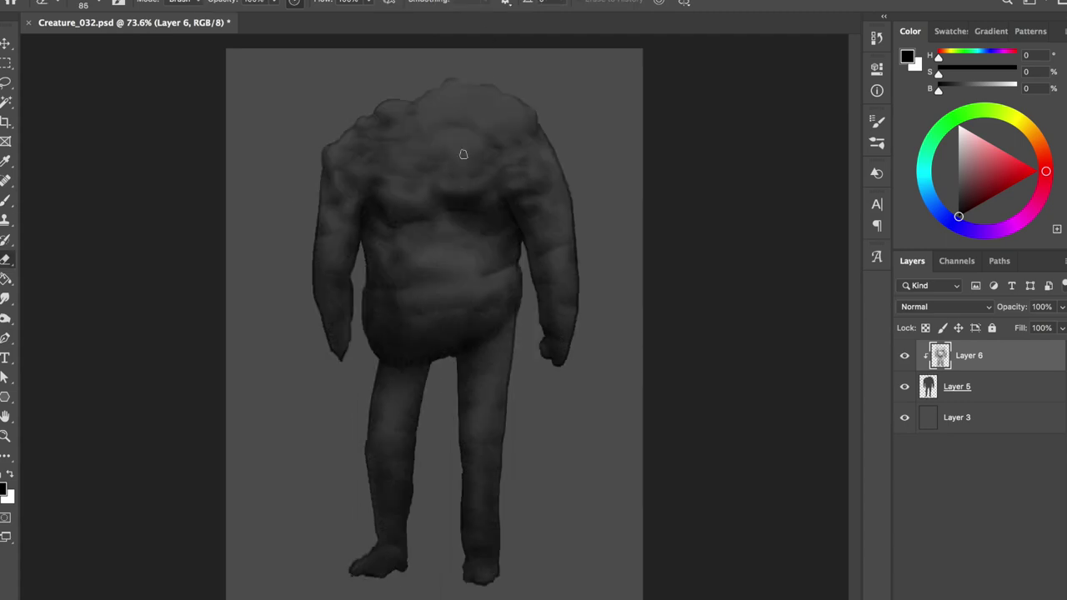
{"action": "key", "text": "b"}
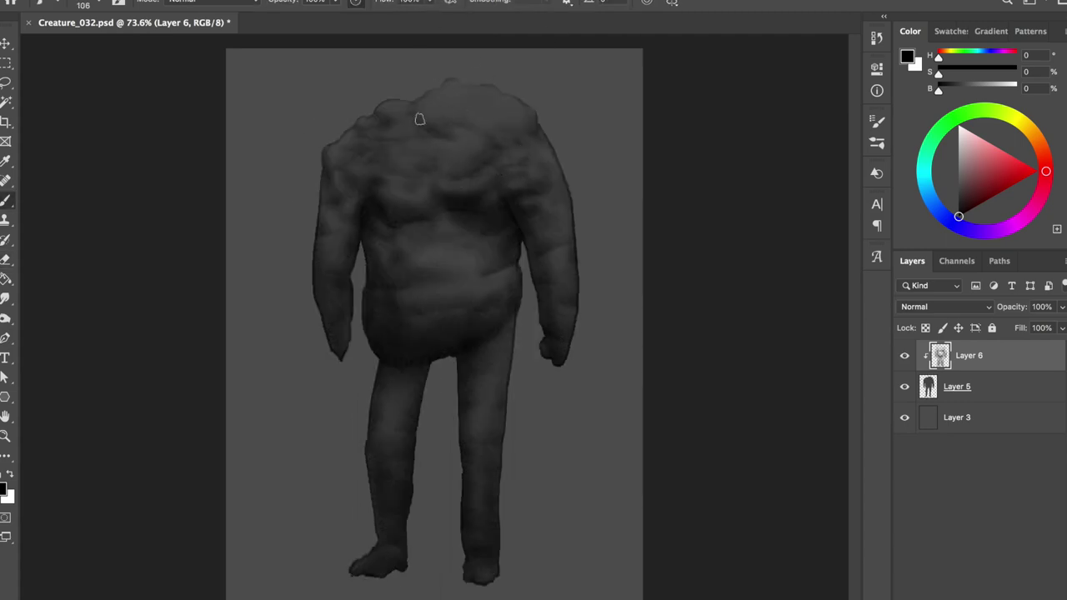
- Lasso an area over the shoulders on the silhouette layer, then return to a slightly smaller brush
{"action": "key", "text": "l"}
{"action": "left_click", "coordinate": [957, 386]}
{"action": "left_click_drag", "start_coordinate": [418, 55], "coordinate": [551, 117]}
{"action": "key", "text": "alt+bracketright"}
{"action": "key", "text": "b"}
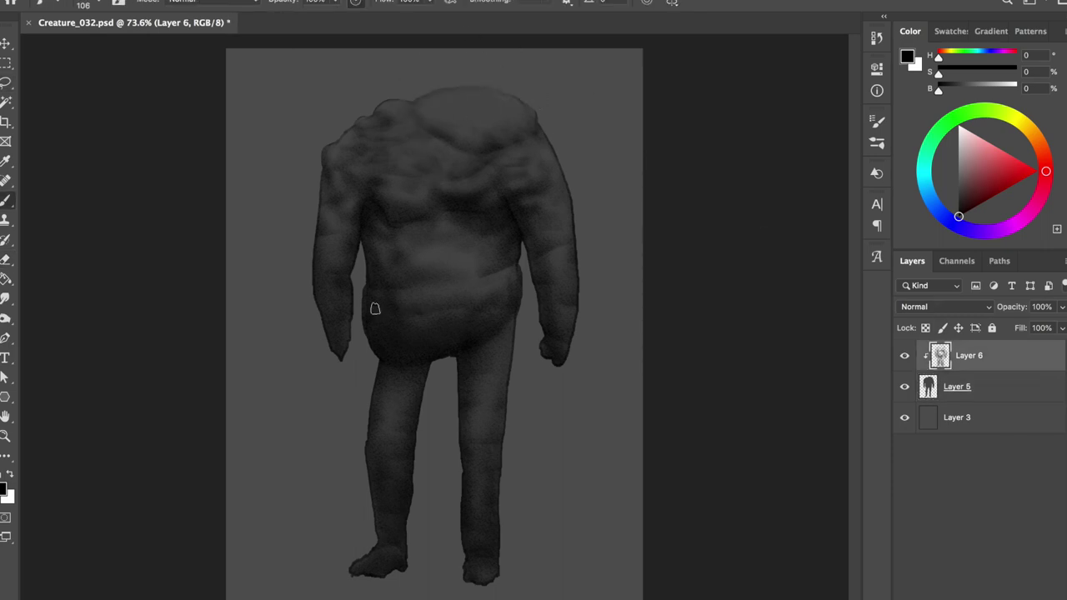
{"action": "key", "text": "bracketleft"}
- Adjust the upper-chest tones with the eraser and add faint dark strokes on chest and belly
{"action": "key", "text": "e"}
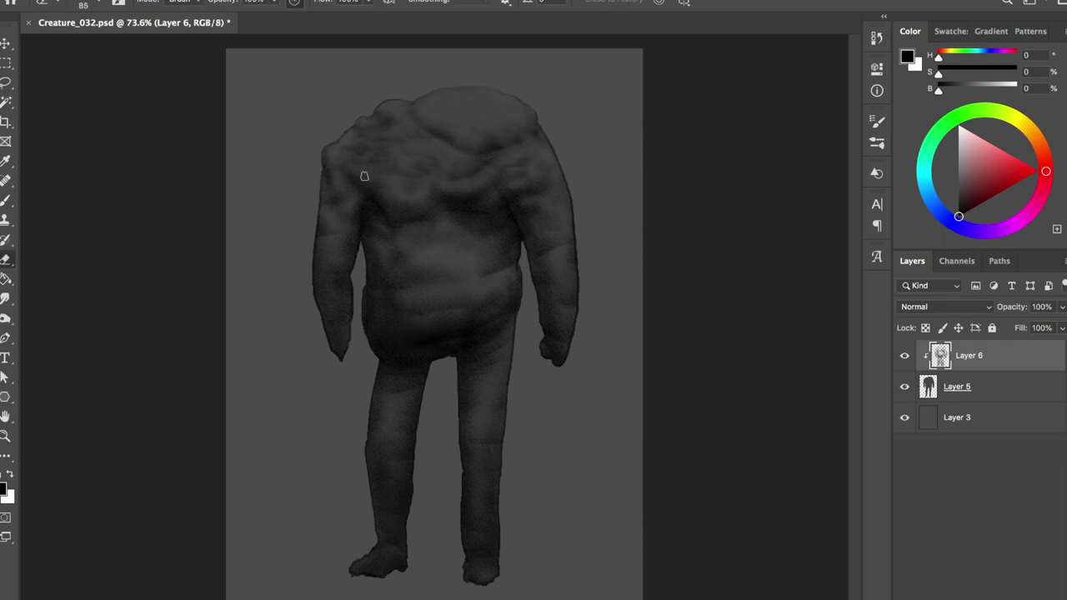
{"action": "left_click_drag", "start_coordinate": [359, 167], "coordinate": [414, 154]}
{"action": "key", "text": "b"}
{"action": "key", "text": "e"}
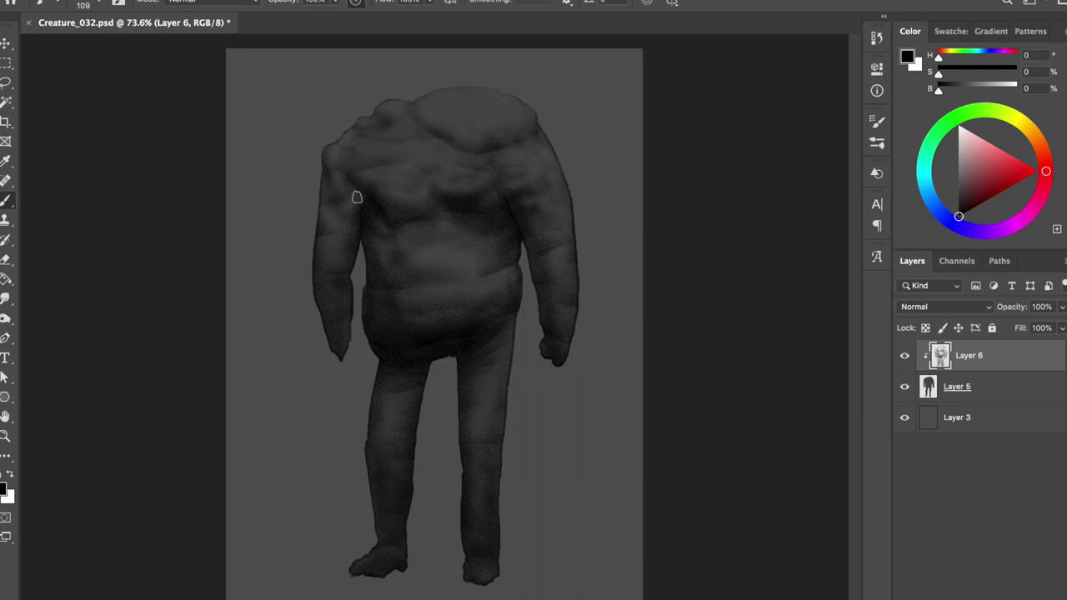
{"action": "key", "text": "e"}
{"action": "left_click_drag", "start_coordinate": [464, 159], "coordinate": [506, 166]}
{"action": "key", "text": "b"}
{"action": "key", "text": "e"}
{"action": "key", "text": "b"}
{"action": "left_click_drag", "start_coordinate": [402, 231], "coordinate": [493, 249]}
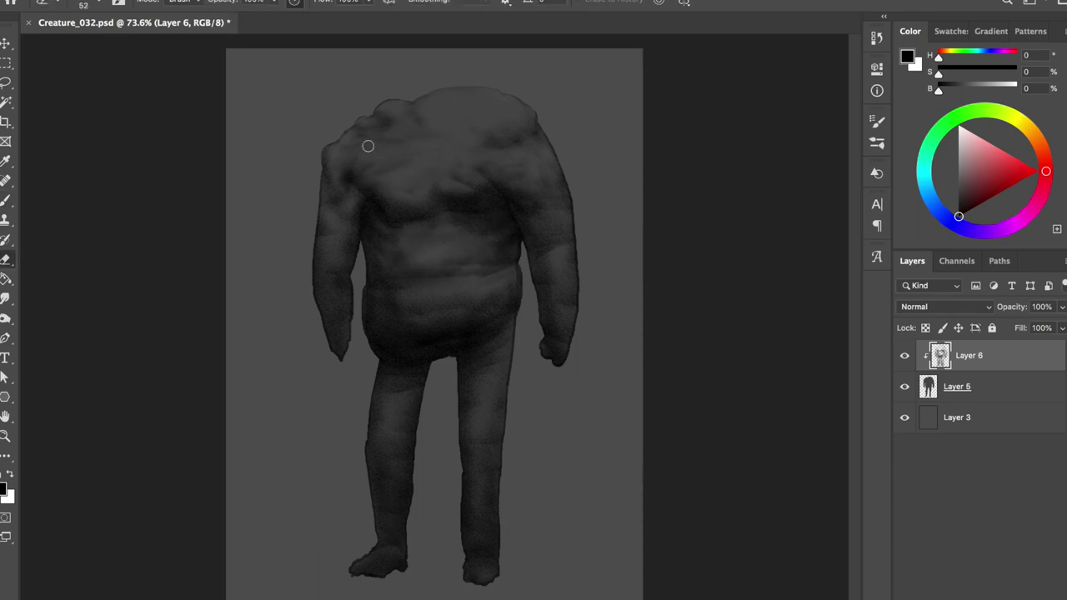
- Save the document, checking it in a horizontally flipped view
{"action": "key", "text": "ctrl+shift+h"}
{"action": "key", "text": "ctrl+s"}
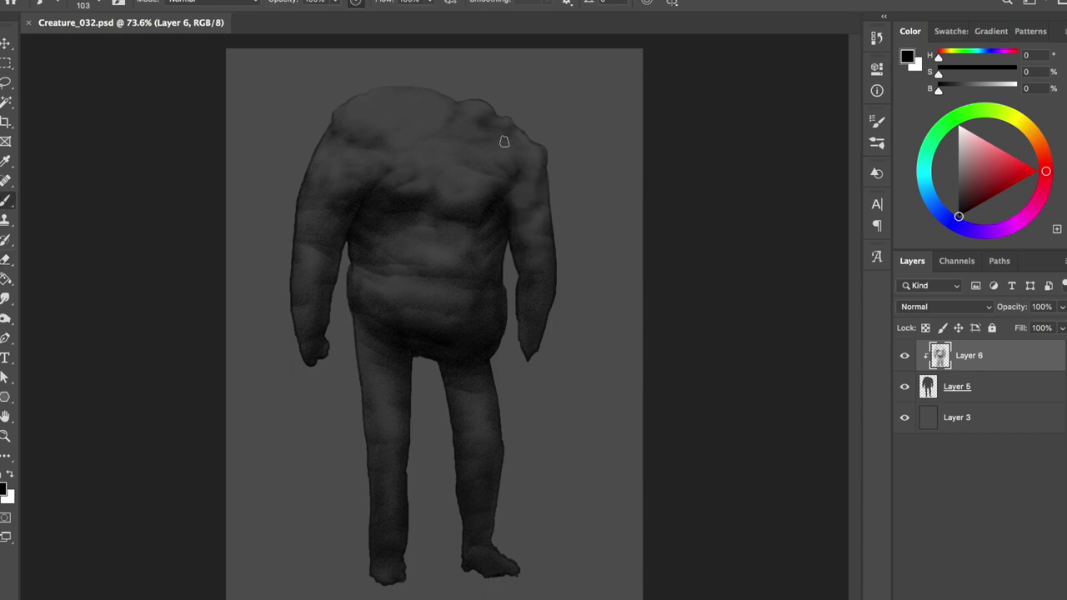
{"action": "key", "text": "ctrl+shift+h"}
- Paint two dark eye dabs on the head and check the head outline against the silhouette
{"action": "left_click", "coordinate": [454, 114]}
{"action": "left_click", "coordinate": [504, 117]}
{"action": "left_click", "coordinate": [925, 392]}
{"action": "left_click_drag", "start_coordinate": [319, 174], "coordinate": [400, 100]}
{"action": "key", "text": "ctrl+d"}
{"action": "left_click", "coordinate": [369, 191], "text": "alt"}
- Repaint the head top into a rounder shape and erase its edges smooth
{"action": "mouse_move", "coordinate": [389, 142]}
{"action": "left_mouse_down"}
{"action": "mouse_move", "coordinate": [371, 143]}
{"action": "mouse_move", "coordinate": [512, 90]}
{"action": "left_mouse_up"}
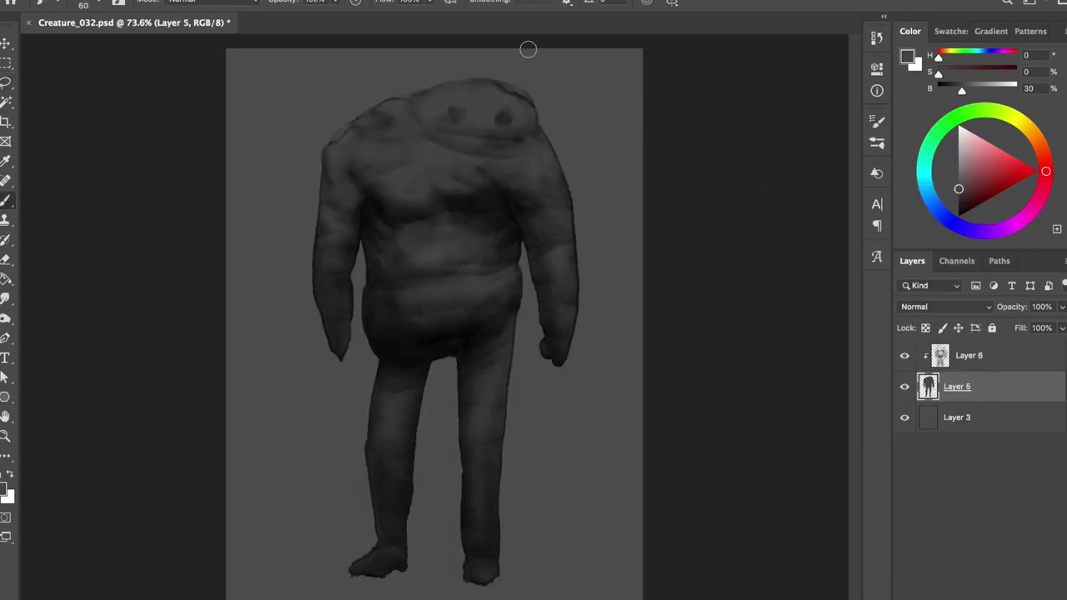
{"action": "key", "text": "alt+bracketright"}
{"action": "key", "text": "e"}
{"action": "mouse_move", "coordinate": [412, 91]}
{"action": "left_mouse_down"}
{"action": "mouse_move", "coordinate": [536, 107]}
{"action": "mouse_move", "coordinate": [381, 136]}
{"action": "left_mouse_up"}
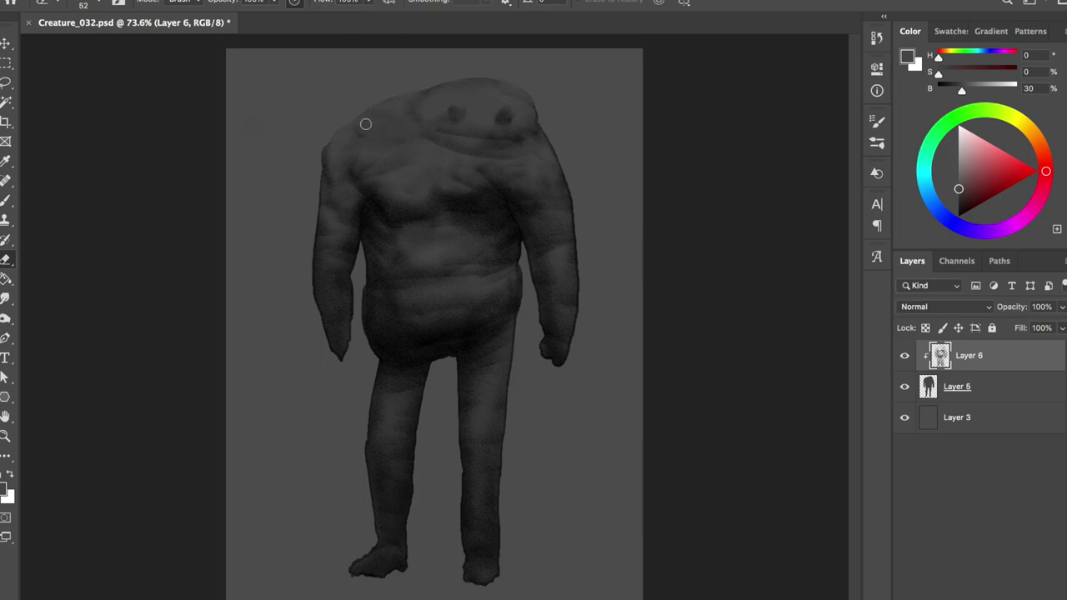
{"action": "key", "text": "b"}
{"action": "key", "text": "d"}
- With a size-74 brush, paint out the two eye marks and save Creature_032.psd
{"action": "left_click_drag", "start_coordinate": [472, 136], "coordinate": [500, 135]}
{"action": "key", "text": "e"}
{"action": "left_click_drag", "start_coordinate": [450, 113], "coordinate": [503, 117]}
{"action": "key", "text": "b"}
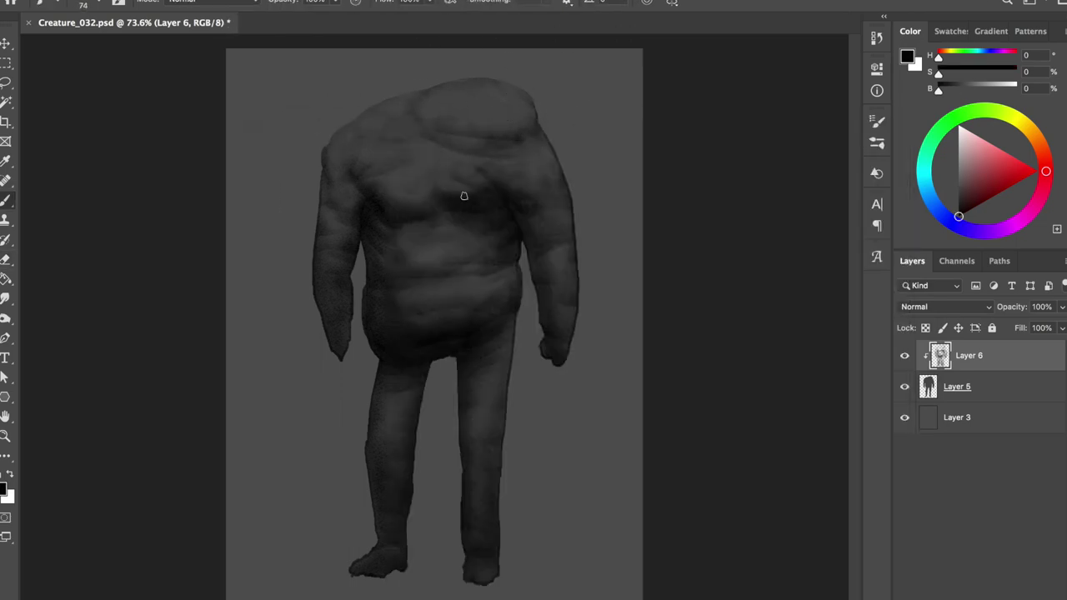
{"action": "key", "text": "e"}
{"action": "key", "text": "b"}
{"action": "key", "text": "ctrl+s"}
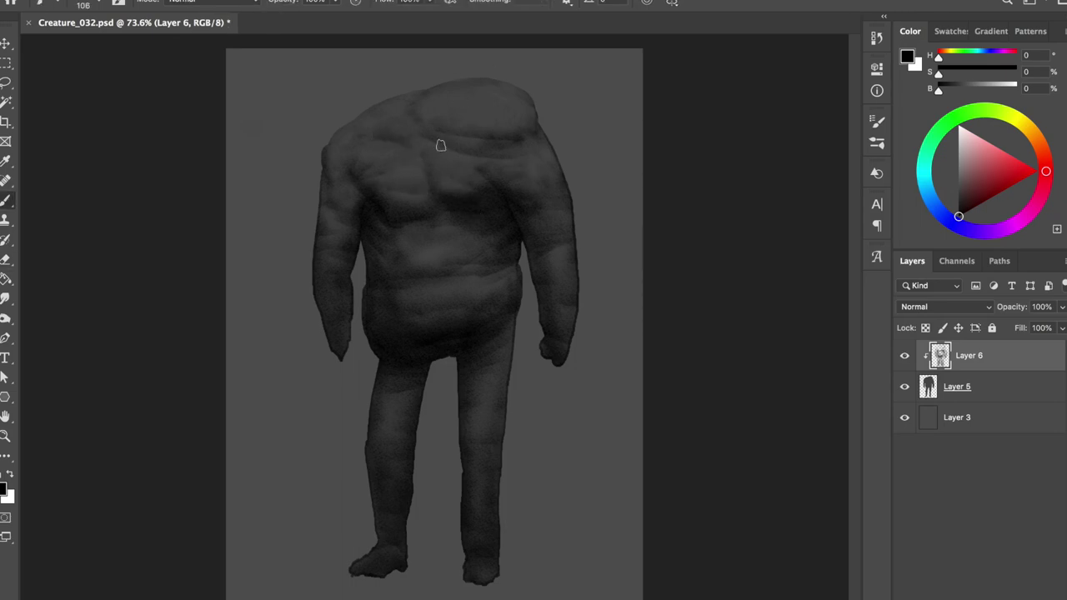
- Lighten the chest and belly with textured strokes while checking in a mirrored view
{"action": "key", "text": "ctrl+shift+h"}
{"action": "key", "text": "ctrl+shift+h"}
{"action": "mouse_move", "coordinate": [430, 278]}
{"action": "left_mouse_down"}
{"action": "mouse_move", "coordinate": [464, 281]}
{"action": "mouse_move", "coordinate": [406, 289]}
{"action": "mouse_move", "coordinate": [408, 257]}
{"action": "mouse_move", "coordinate": [469, 240]}
{"action": "left_mouse_up"}
{"action": "key", "text": "b"}
{"action": "key", "text": "e"}
{"action": "key", "text": "b"}
{"action": "key", "text": "ctrl+shift+h"}
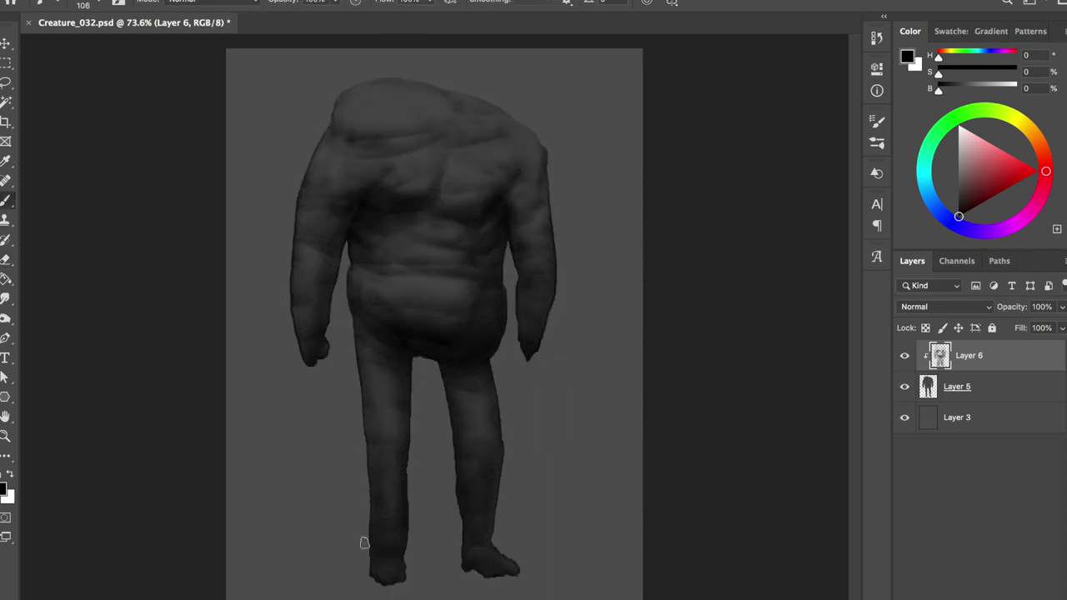
- Continue refining the body at size 90, alternating brush and eraser and flipping to check
{"action": "key", "text": "e"}
{"action": "key", "text": "b"}
{"action": "key", "text": "e"}
{"action": "key", "text": "ctrl+shift+h"}
{"action": "key", "text": "b"}
{"action": "key", "text": "b"}
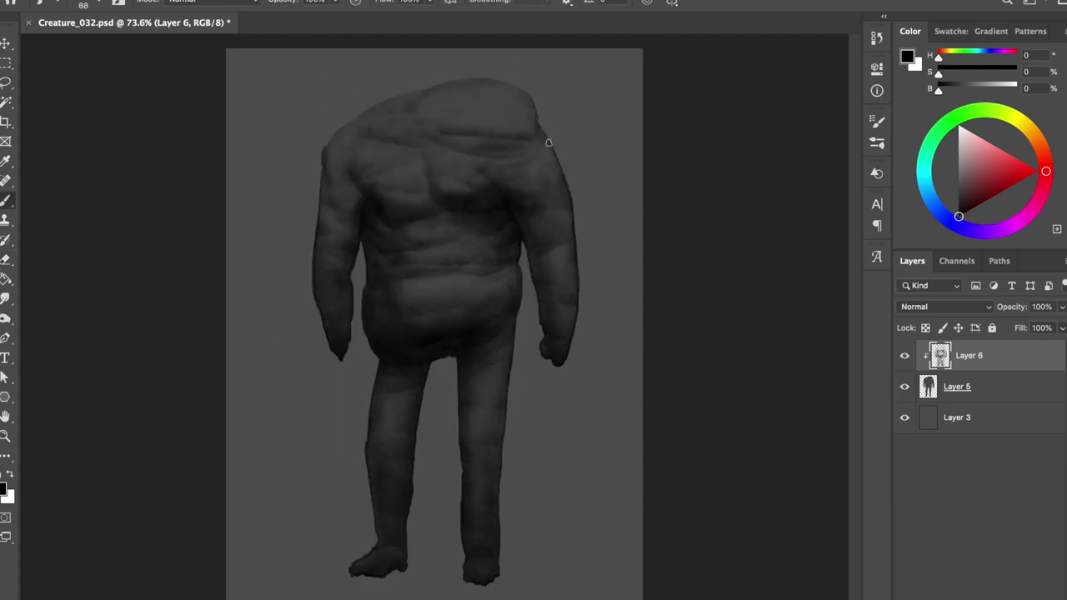
{"action": "key", "text": "e"}
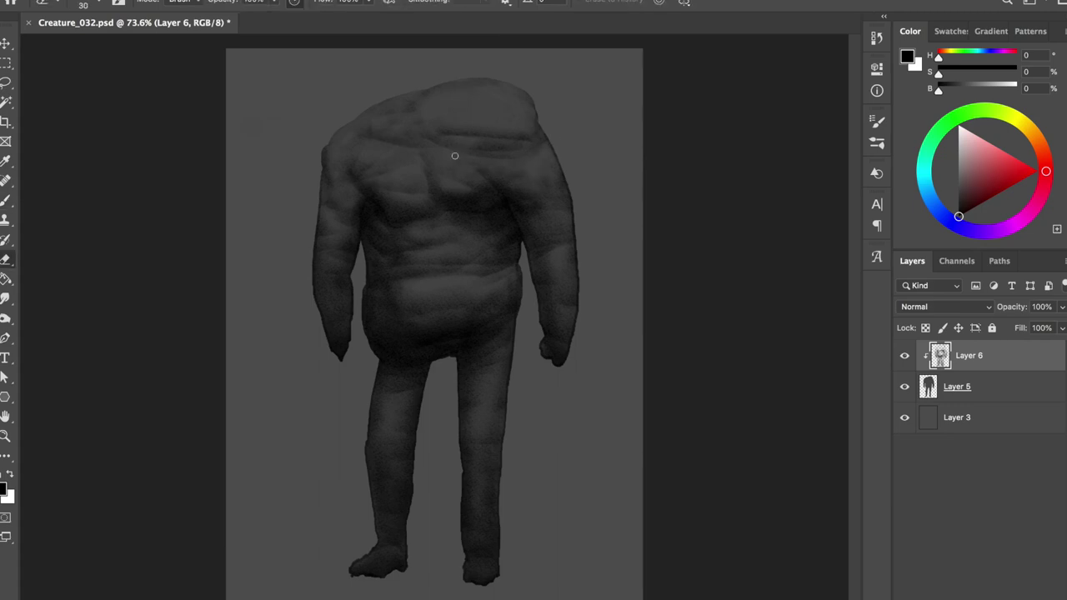
{"action": "key", "text": "b"}
{"action": "key", "text": "e"}
{"action": "key", "text": "b"}
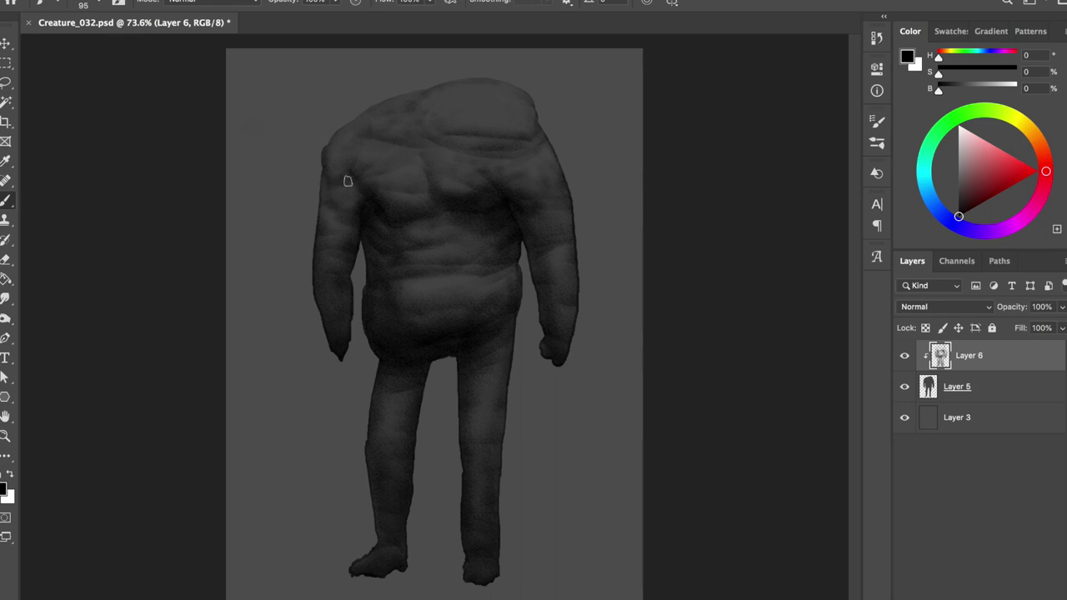
- Mirror the view to check the silhouette, then switch to a smaller brush
{"action": "key", "text": "h"}
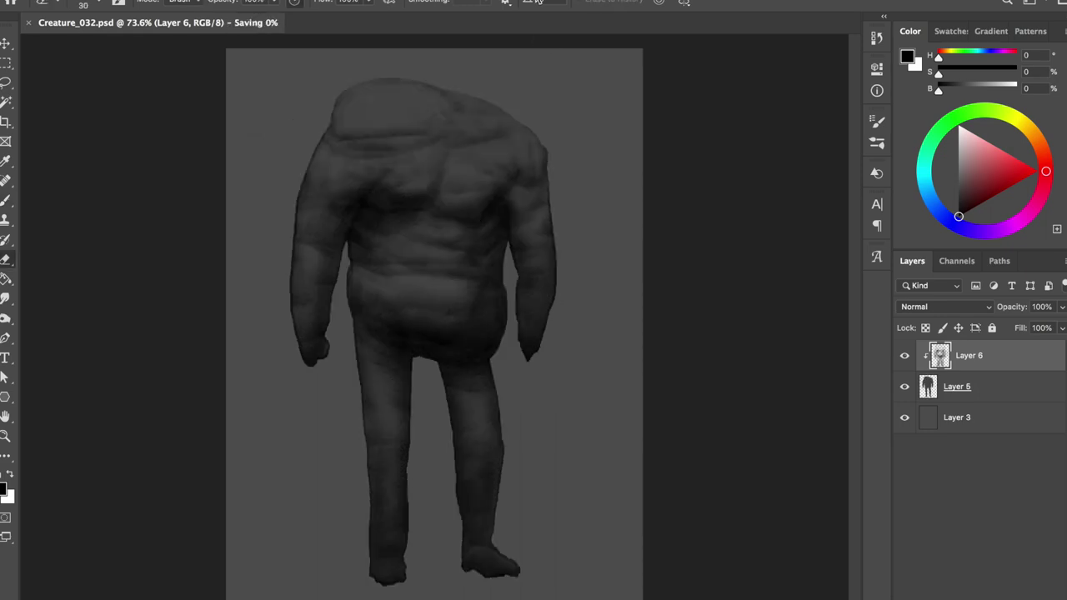
{"action": "key", "text": "e"}
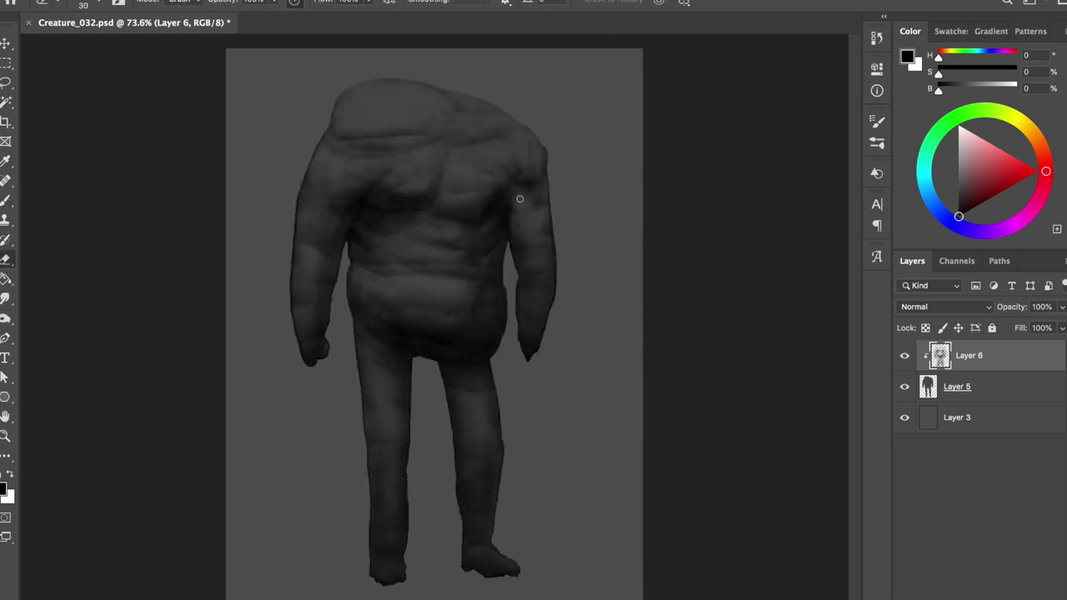
{"action": "key", "text": "h"}
{"action": "key", "text": "b"}
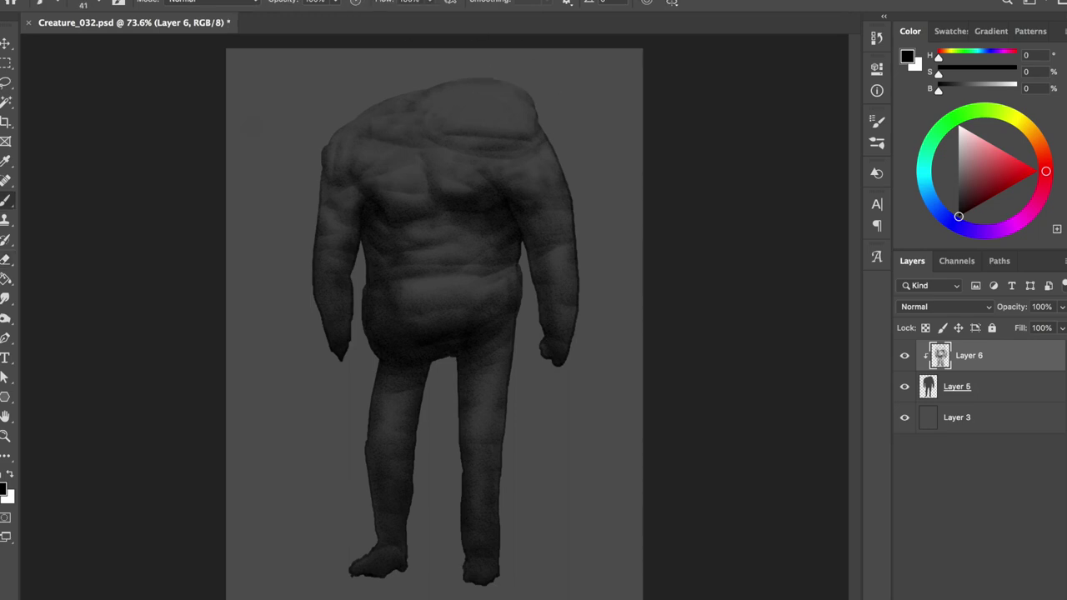
{"action": "left_click_drag", "start_coordinate": [499, 113], "coordinate": [489, 113]}
- Paint over the eyes and mouth on the head, then undo the dark head strokes
{"action": "left_click_drag", "start_coordinate": [446, 110], "coordinate": [521, 117]}
{"action": "mouse_move", "coordinate": [503, 118]}
{"action": "left_mouse_down"}
{"action": "mouse_move", "coordinate": [496, 131]}
{"action": "mouse_move", "coordinate": [455, 132]}
{"action": "left_mouse_up"}
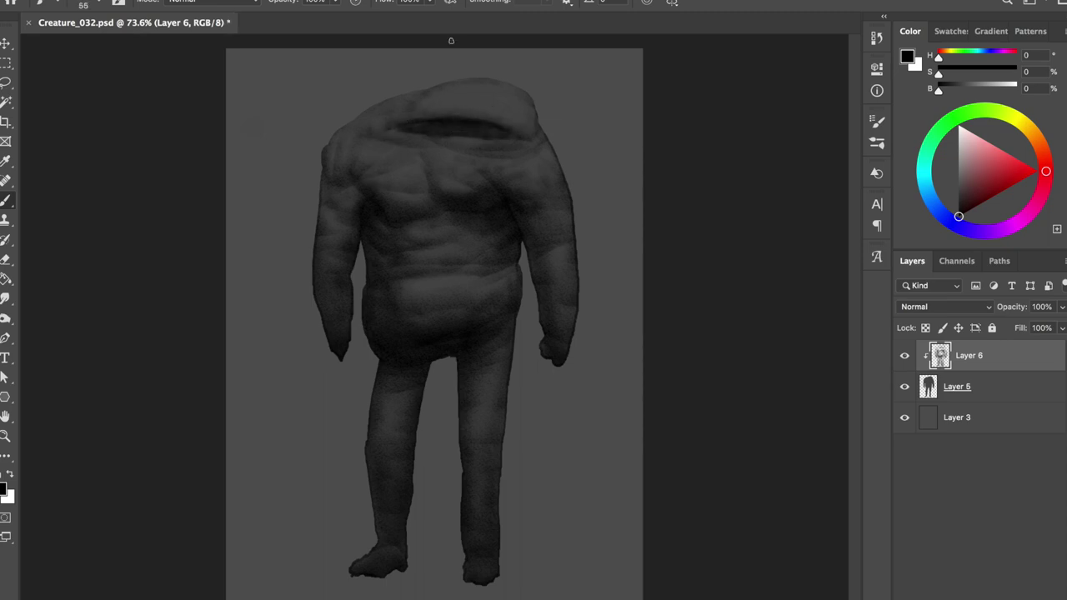
{"action": "key", "text": "ctrl+z"}
{"action": "key", "text": "ctrl+z"}
{"action": "key", "text": "e"}
{"action": "scroll", "coordinate": [534, 303], "scroll_direction": "down", "scroll_amount": 1}
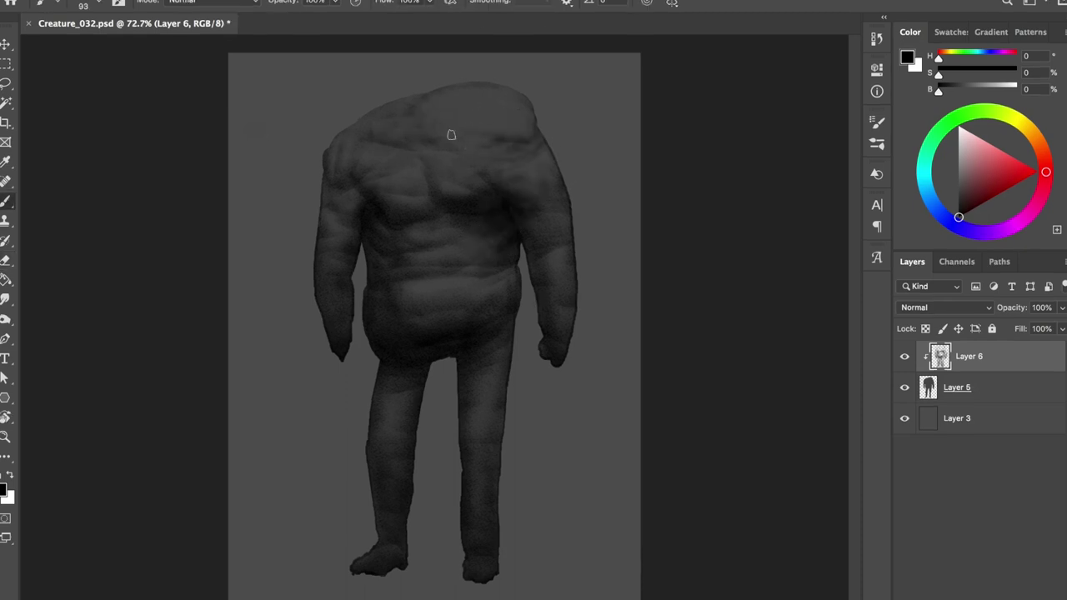
- On Layer 5, paint 30% grey between the legs to widen the gap
{"action": "key", "text": "b"}
{"action": "key", "text": "e"}
{"action": "key", "text": "h"}
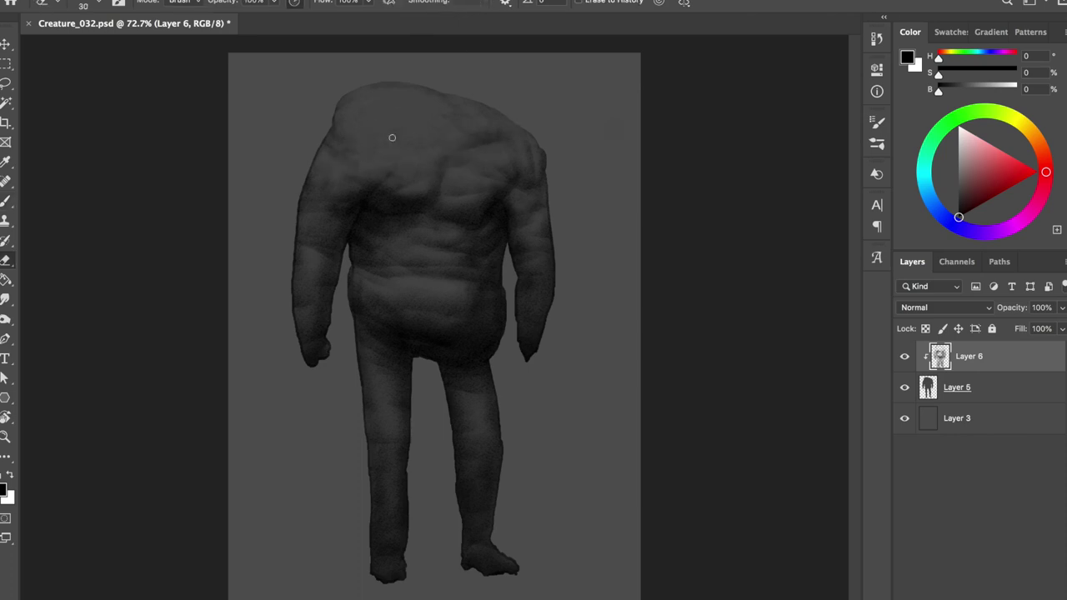
{"action": "left_click", "coordinate": [957, 387]}
{"action": "key", "text": "b"}
{"action": "left_click", "coordinate": [416, 334], "text": "alt"}
{"action": "mouse_move", "coordinate": [417, 341]}
{"action": "left_mouse_down"}
{"action": "mouse_move", "coordinate": [493, 340]}
{"action": "mouse_move", "coordinate": [412, 346]}
{"action": "mouse_move", "coordinate": [460, 387]}
{"action": "mouse_move", "coordinate": [460, 522]}
{"action": "left_mouse_up"}
- Save, then on Layer 6 paint a dark black stroke along the inner leg
{"action": "key", "text": "h"}
{"action": "key", "text": "h"}
{"action": "key", "text": "ctrl+s"}
{"action": "key", "text": "alt+bracketright"}
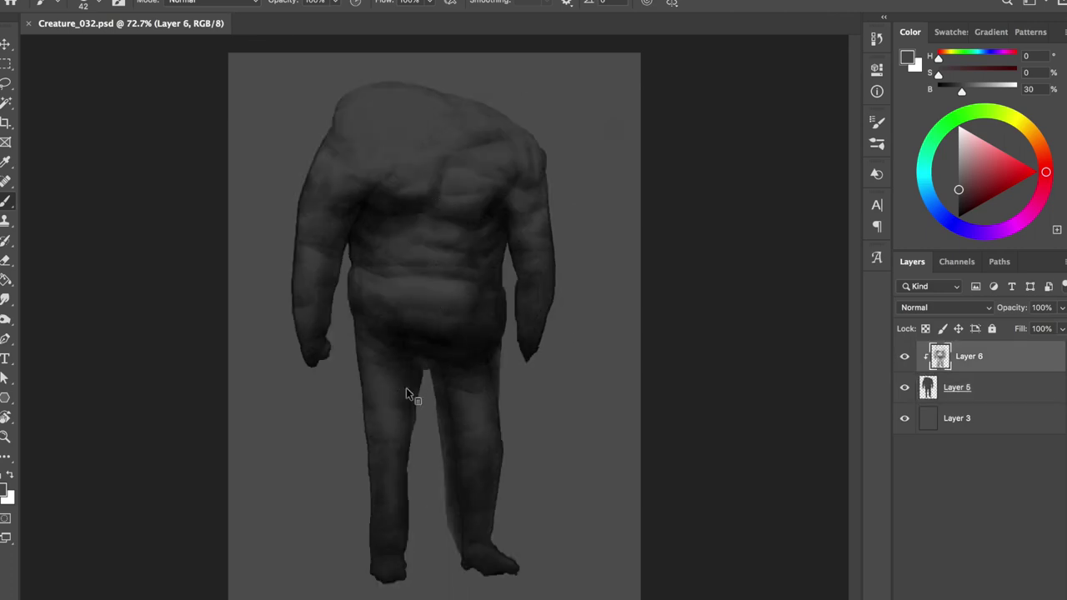
{"action": "key", "text": "d"}
{"action": "key", "text": "bracketright"}
{"action": "key", "text": "bracketright"}
{"action": "key", "text": "bracketright"}
{"action": "left_click_drag", "start_coordinate": [436, 407], "coordinate": [454, 544]}
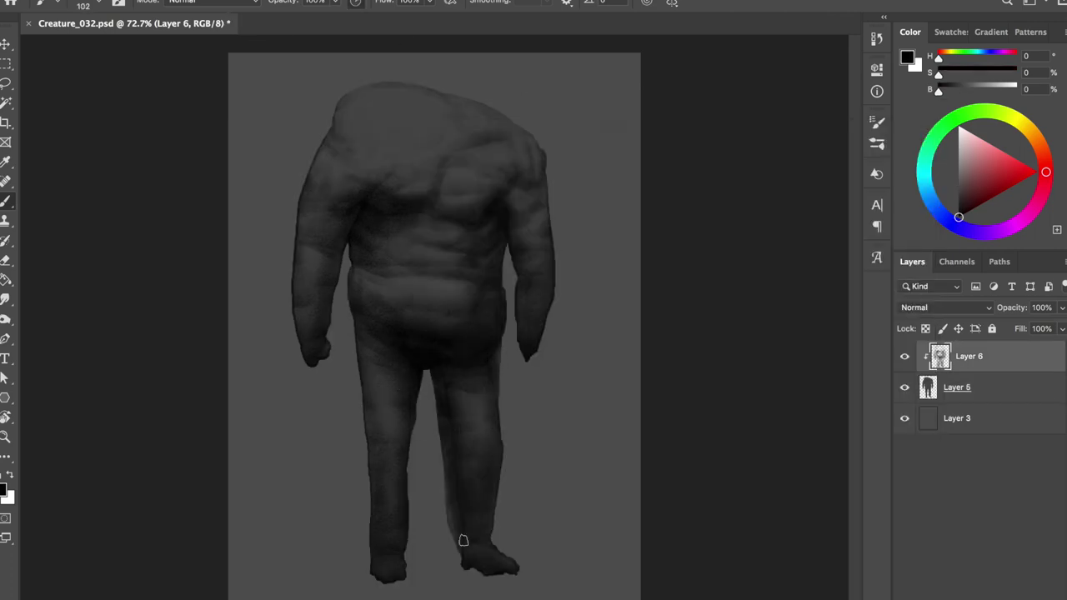
- Save the file again and make Layer 5 the active layer
{"action": "key", "text": "e"}
{"action": "key", "text": "b"}
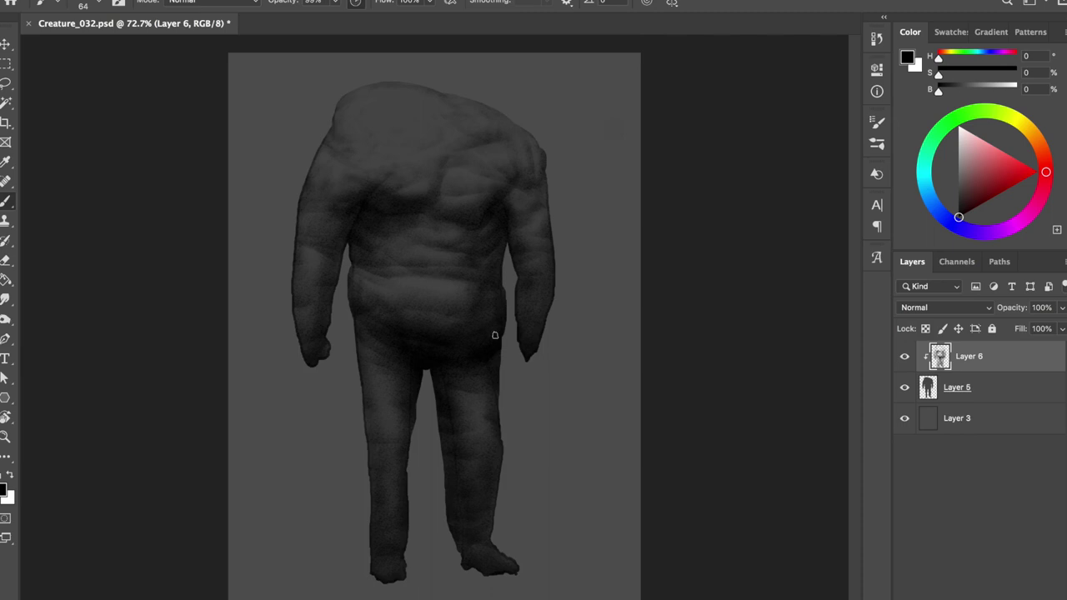
{"action": "key", "text": "ctrl+s"}
{"action": "left_click", "coordinate": [928, 388]}
- Darken the right foot's inner edge on Layer 5 in 30% grey with a smaller brush
{"action": "left_click", "coordinate": [471, 242], "text": "alt"}
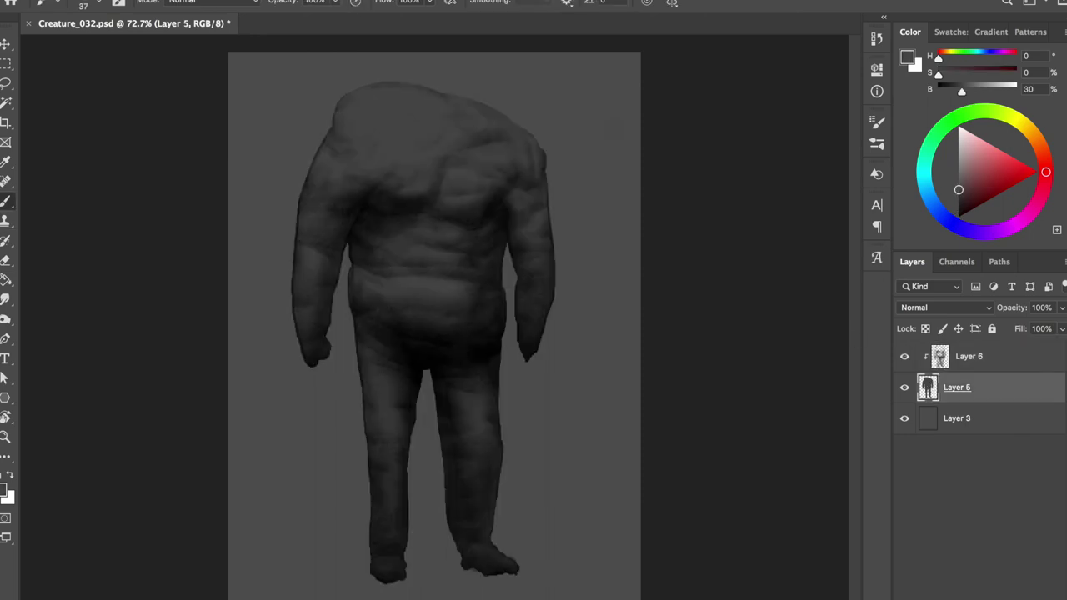
{"action": "right_click", "coordinate": [368, 562]}
{"action": "double_click", "coordinate": [453, 426]}
{"action": "left_click_drag", "start_coordinate": [456, 537], "coordinate": [457, 568]}
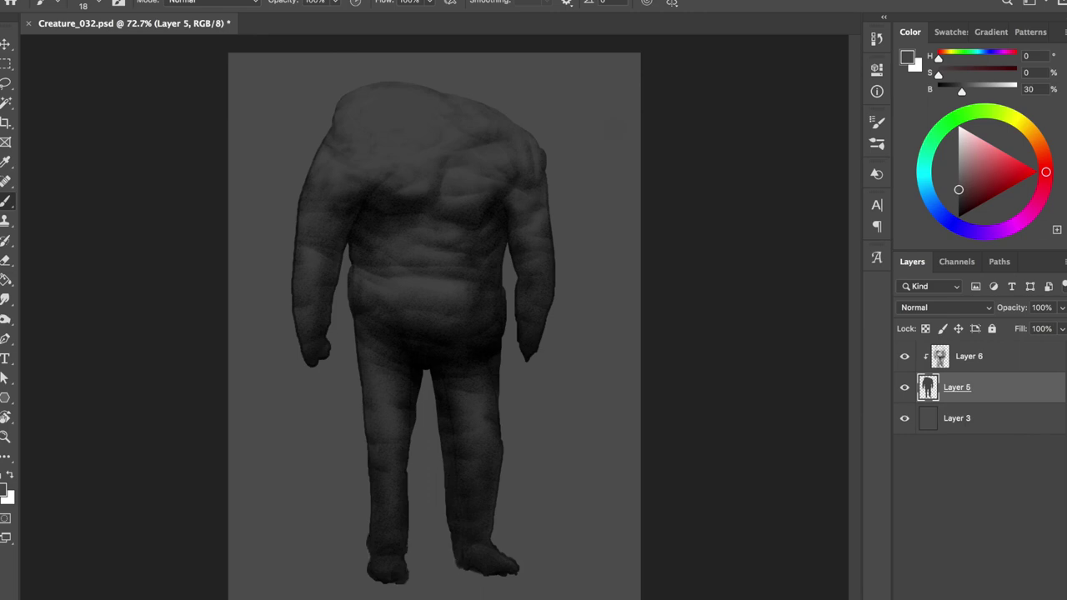
{"action": "key", "text": "e"}
{"action": "right_click", "coordinate": [515, 565]}
{"action": "key", "text": "Escape"}
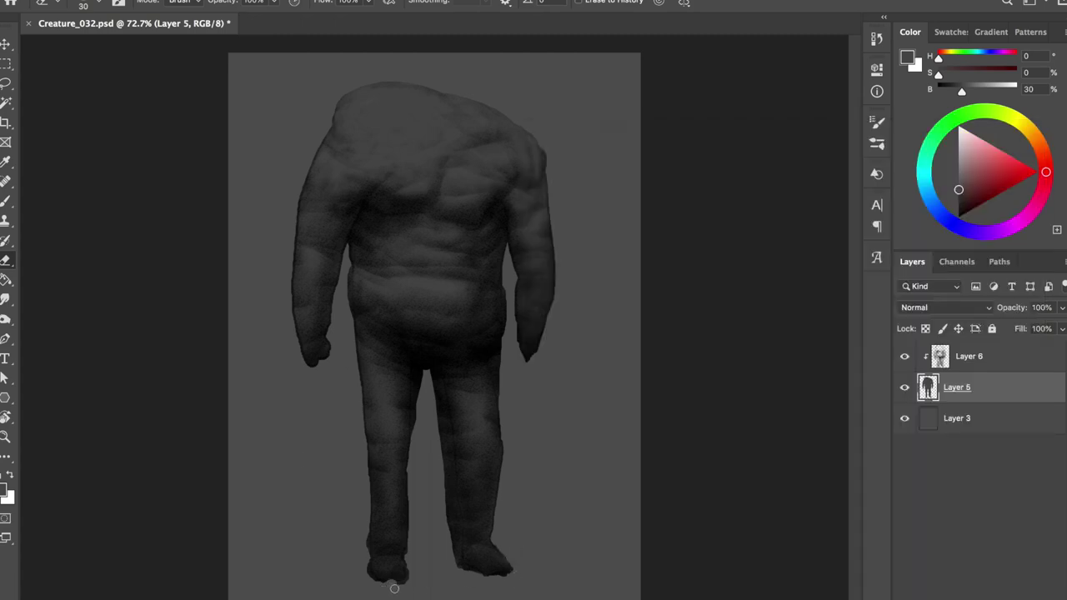
{"action": "key", "text": "b"}
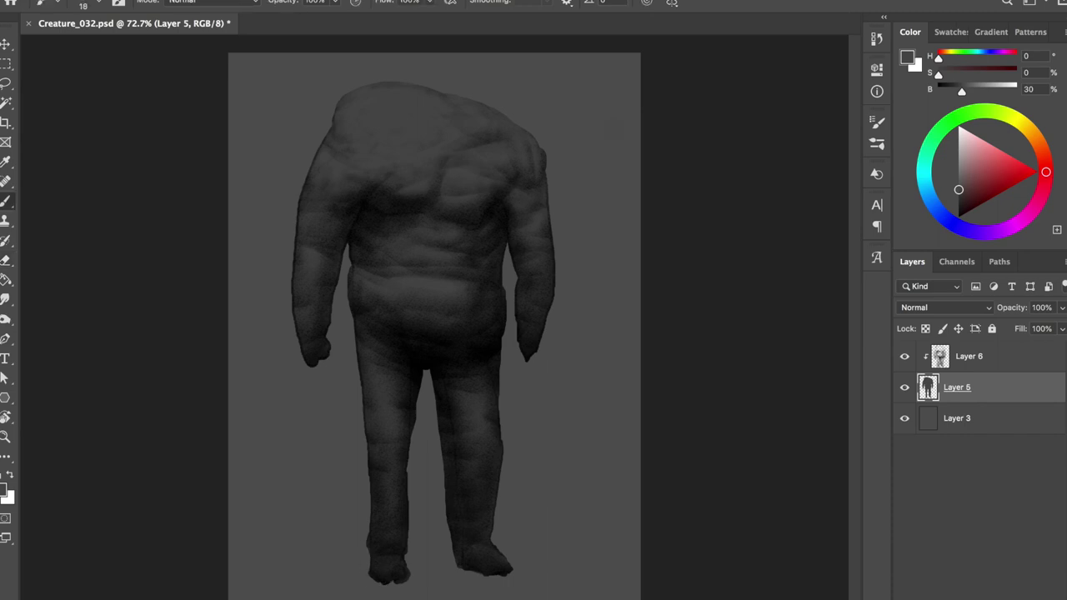
- Reset the paint colour to black and return to Layer 6 with a smaller brush
{"action": "key", "text": "d"}
{"action": "key", "text": "alt+bracketright"}
{"action": "right_click", "coordinate": [431, 305]}
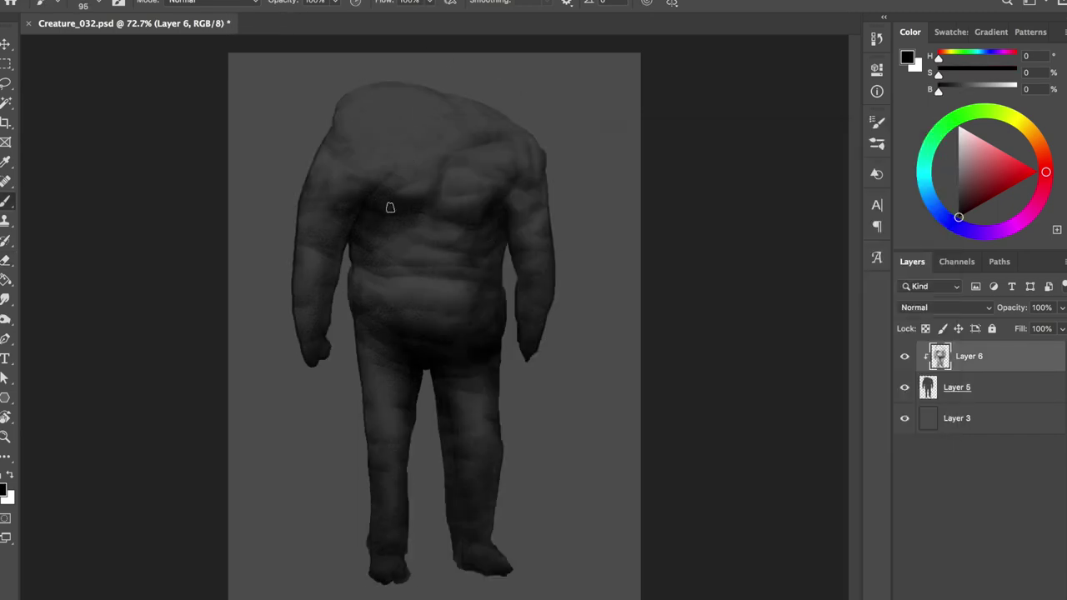
{"action": "key", "text": "bracketleft"}
{"action": "key", "text": "bracketleft"}
{"action": "key", "text": "bracketleft"}
{"action": "key", "text": "e"}
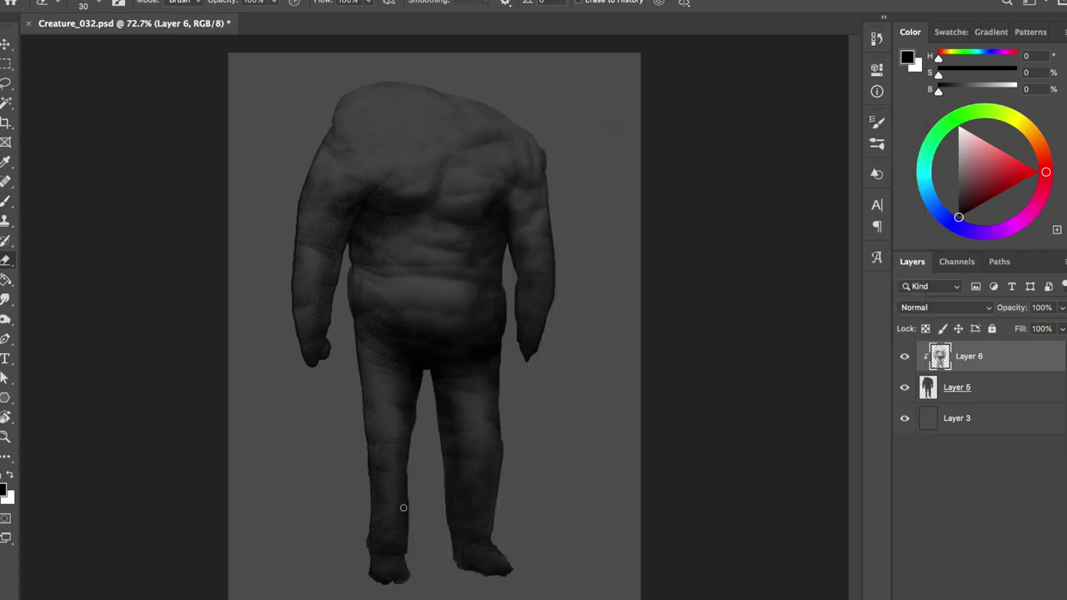
{"action": "key", "text": "b"}
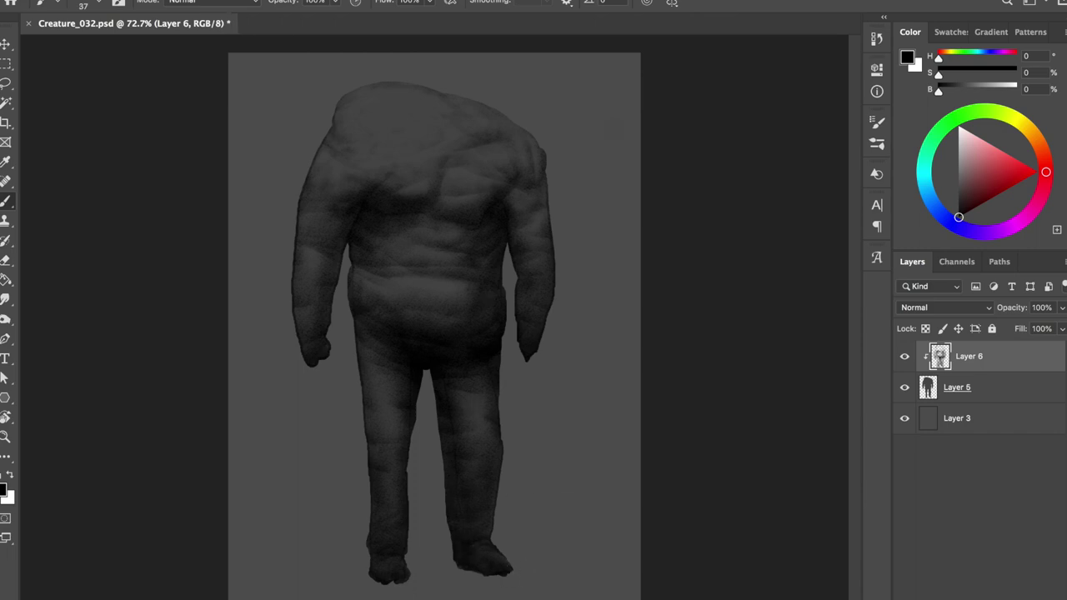
- Enlarge the brush to about 139 px and repaint the shoulder and neck lighter
{"action": "key", "text": "e"}
{"action": "key", "text": "b"}
{"action": "left_click_drag", "start_coordinate": [412, 233], "coordinate": [520, 305]}
{"action": "left_click_drag", "start_coordinate": [342, 251], "coordinate": [353, 204]}
{"action": "mouse_move", "coordinate": [361, 145]}
{"action": "left_mouse_down"}
{"action": "mouse_move", "coordinate": [334, 155]}
{"action": "mouse_move", "coordinate": [459, 105]}
{"action": "left_mouse_up"}
{"action": "left_click_drag", "start_coordinate": [392, 111], "coordinate": [421, 135]}
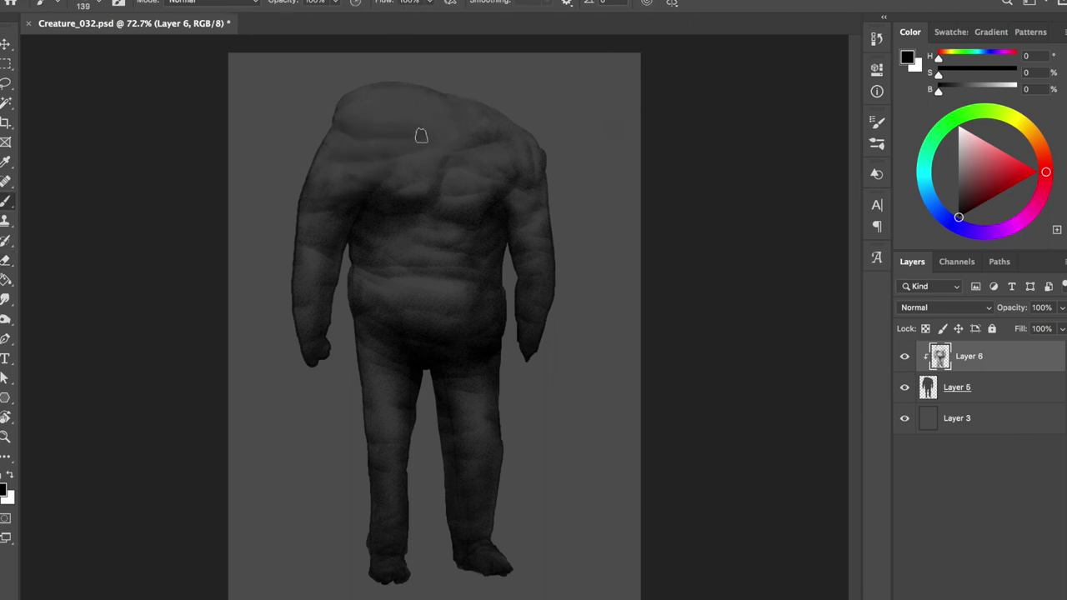
- Try two dark eye dabs on the shoulder mass with a smaller brush, then undo them
{"action": "key", "text": "e"}
{"action": "key", "text": "b"}
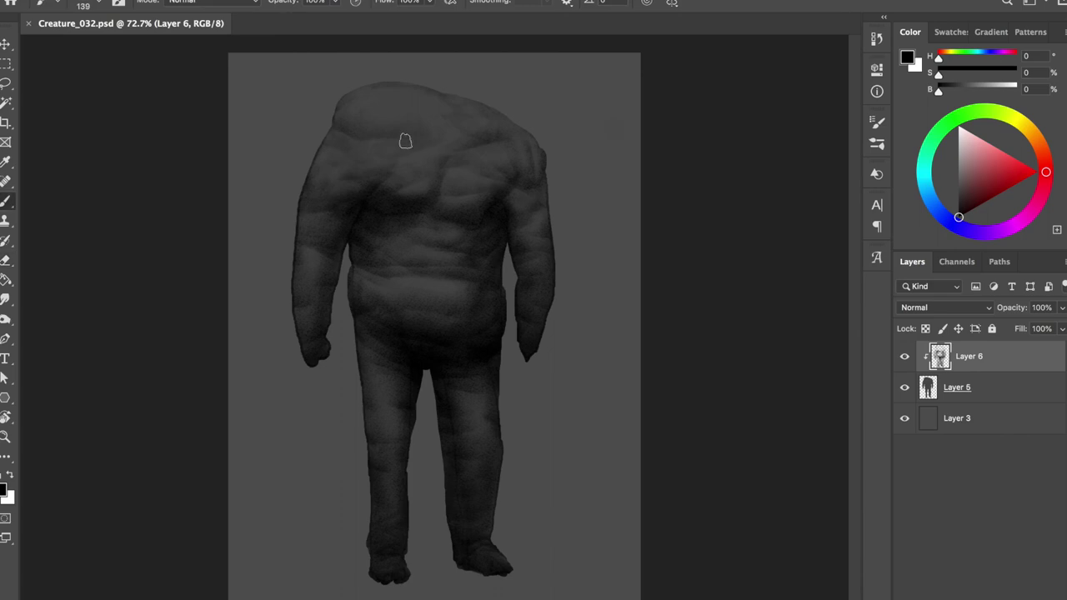
{"action": "key", "text": "bracketleft"}
{"action": "key", "text": "bracketleft"}
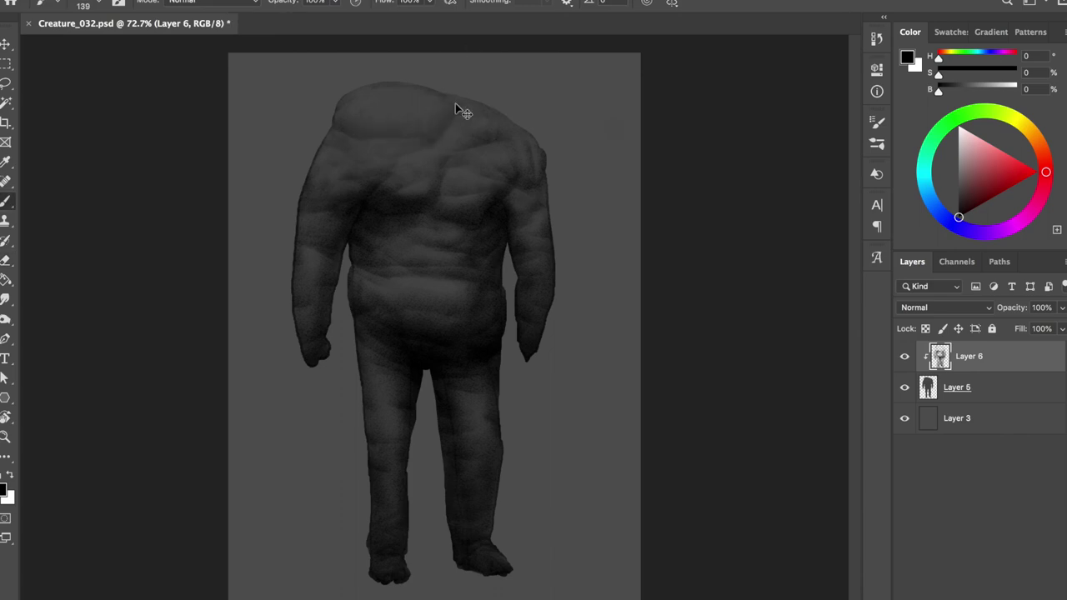
{"action": "left_click", "coordinate": [375, 107]}
{"action": "left_click", "coordinate": [432, 111]}
{"action": "key", "text": "super+z"}
{"action": "key", "text": "super+z"}
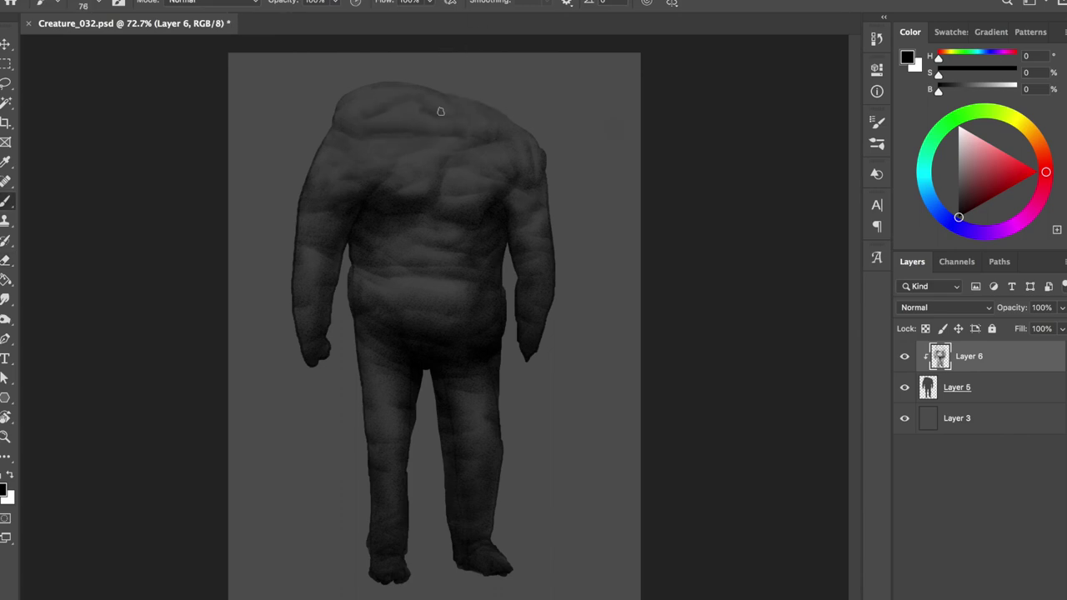
- Set the brush to 38 px and try a dark mark on the head, undoing it
{"action": "right_click", "coordinate": [398, 111]}
{"action": "key", "text": "Escape"}
{"action": "right_click", "coordinate": [495, 198]}
{"action": "type", "text": "38"}
{"action": "key", "text": "Return"}
{"action": "right_click", "coordinate": [445, 152]}
{"action": "key", "text": "Escape"}
{"action": "left_click_drag", "start_coordinate": [466, 146], "coordinate": [441, 142]}
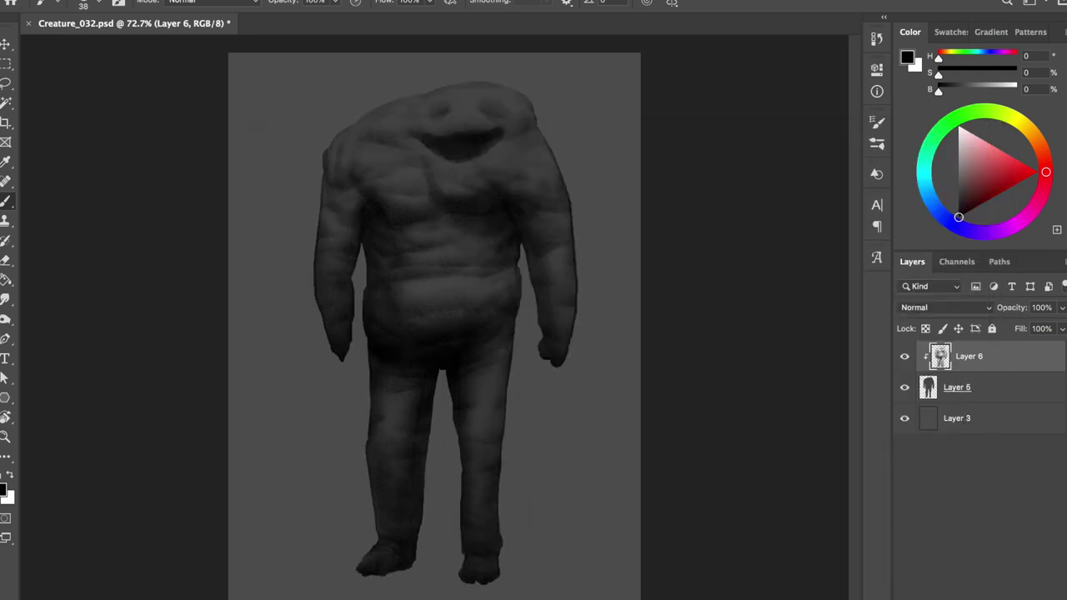
{"action": "key", "text": "super+z"}
{"action": "right_click", "coordinate": [461, 139]}
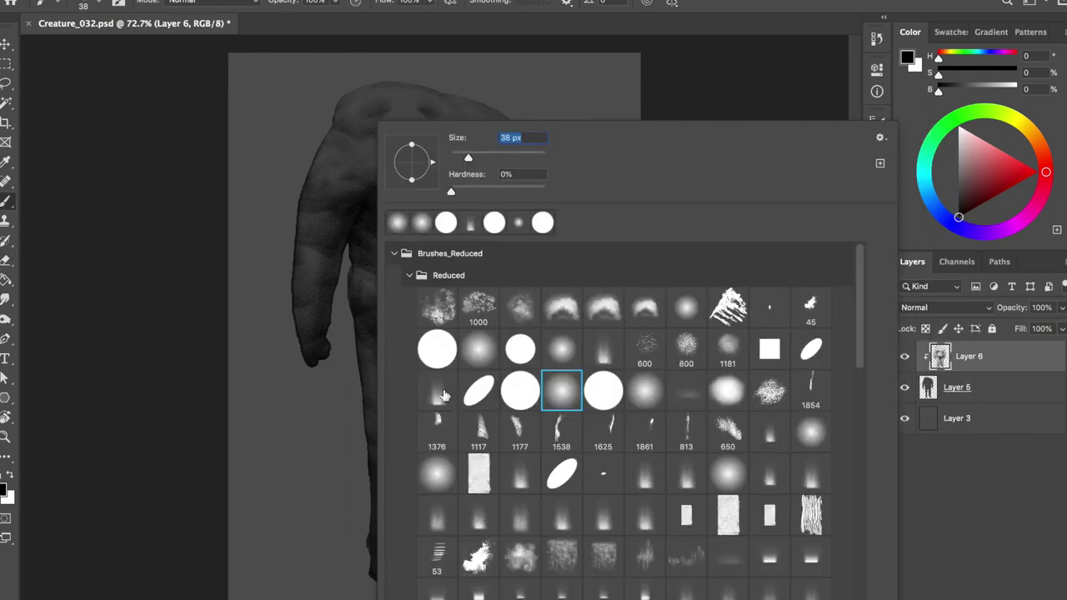
- Erase the dark eye spots from the creature's head hump
{"action": "key", "text": "Escape"}
{"action": "key", "text": "e"}
{"action": "key", "text": "b"}
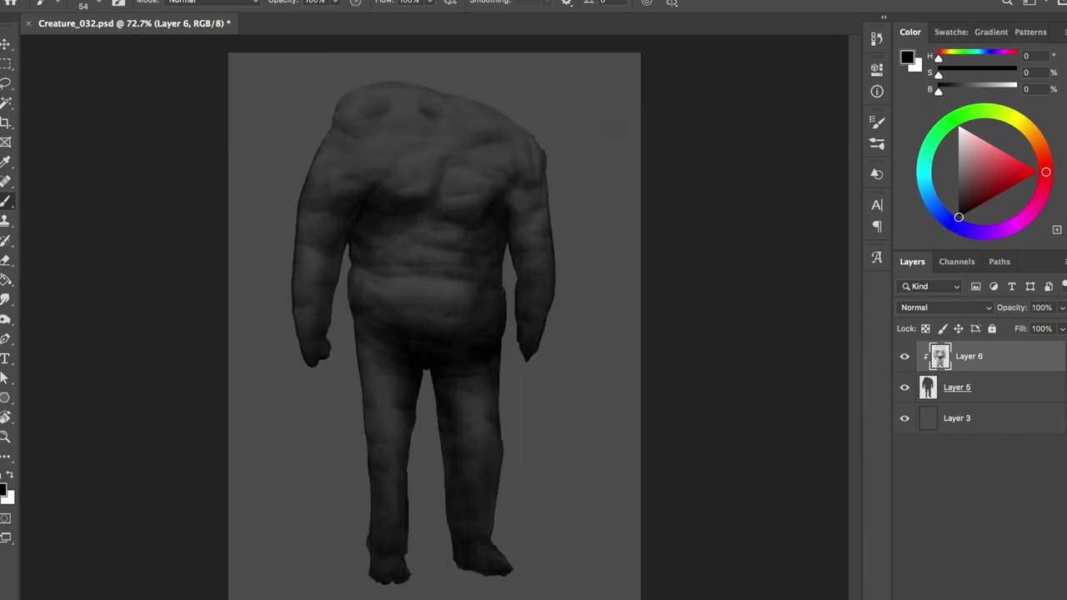
{"action": "key", "text": "e"}
{"action": "mouse_move", "coordinate": [428, 110]}
{"action": "left_mouse_down"}
{"action": "mouse_move", "coordinate": [369, 106]}
{"action": "mouse_move", "coordinate": [420, 126]}
{"action": "left_mouse_up"}
{"action": "key", "text": "b"}
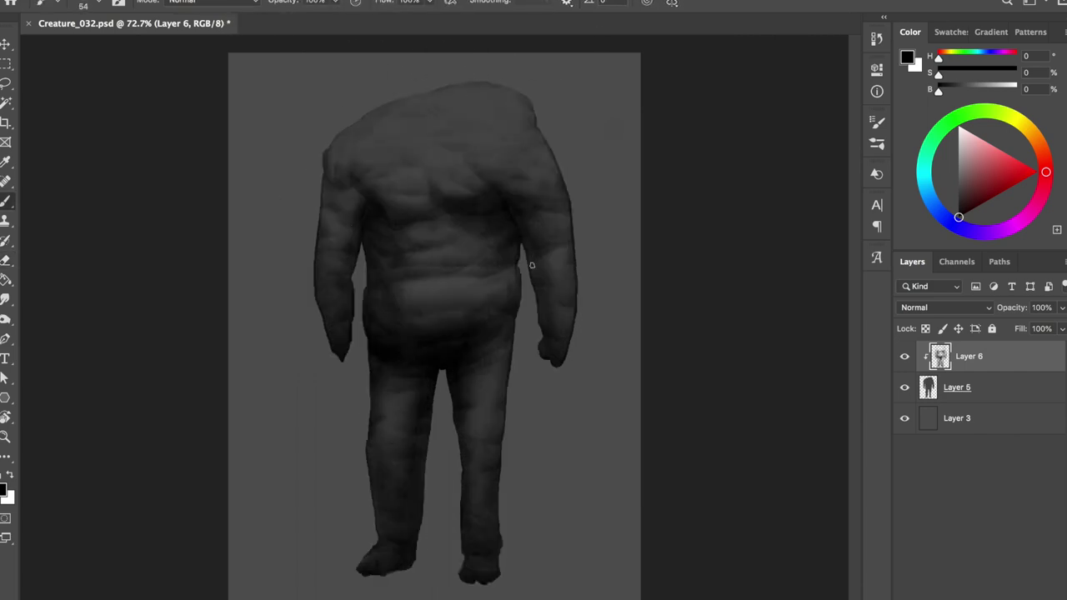
- Resize the brush for body shading and save Creature_032.psd
{"action": "mouse_move", "coordinate": [397, 451]}
{"action": "left_mouse_down"}
{"action": "mouse_move", "coordinate": [387, 457]}
{"action": "mouse_move", "coordinate": [416, 467]}
{"action": "left_mouse_up"}
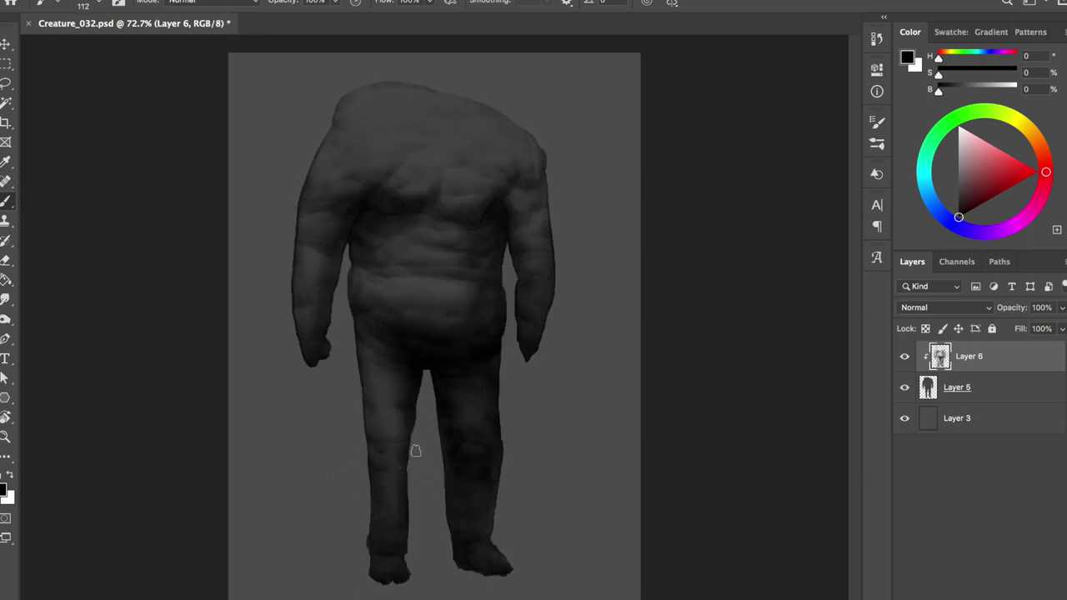
{"action": "key", "text": "bracketleft"}
{"action": "key", "text": "bracketleft"}
{"action": "key", "text": "bracketleft"}
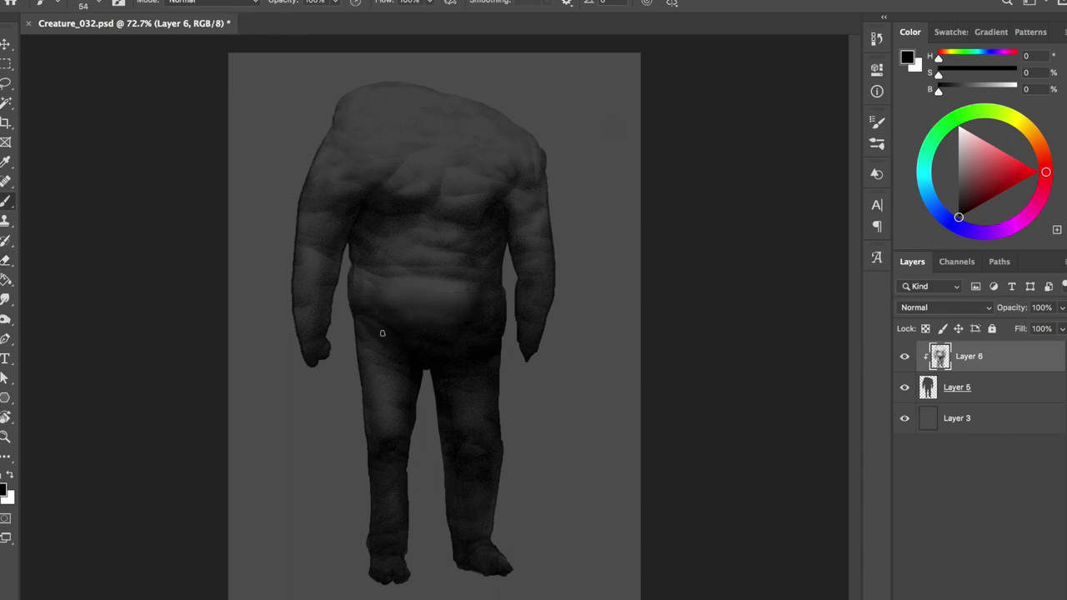
{"action": "key", "text": "ctrl+s"}
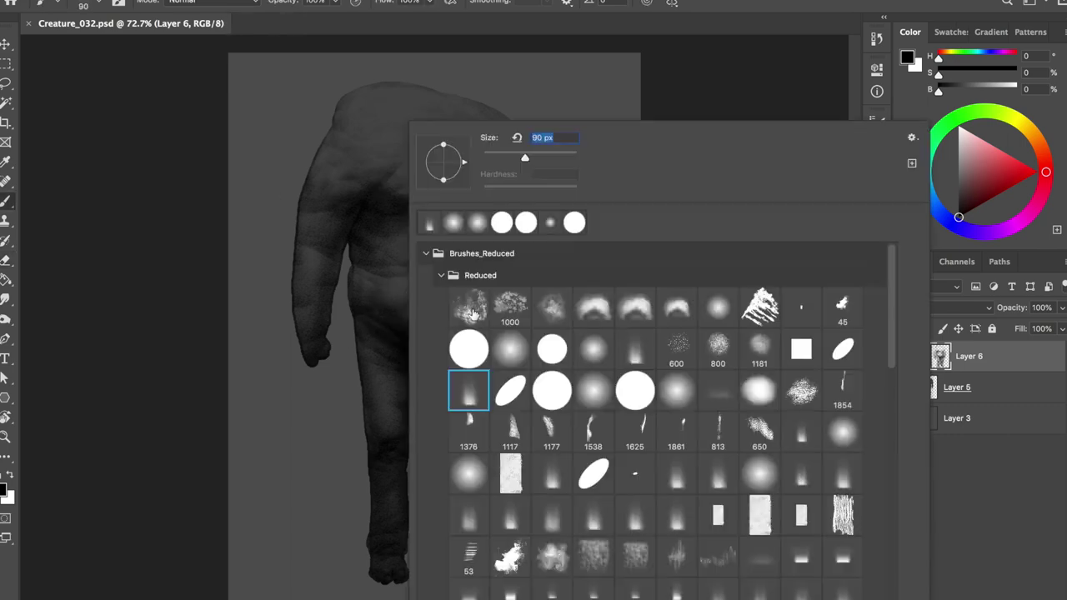
- Paint over the lower belly and block a rounded head form on the upper torso
{"action": "left_click_drag", "start_coordinate": [476, 372], "coordinate": [434, 332]}
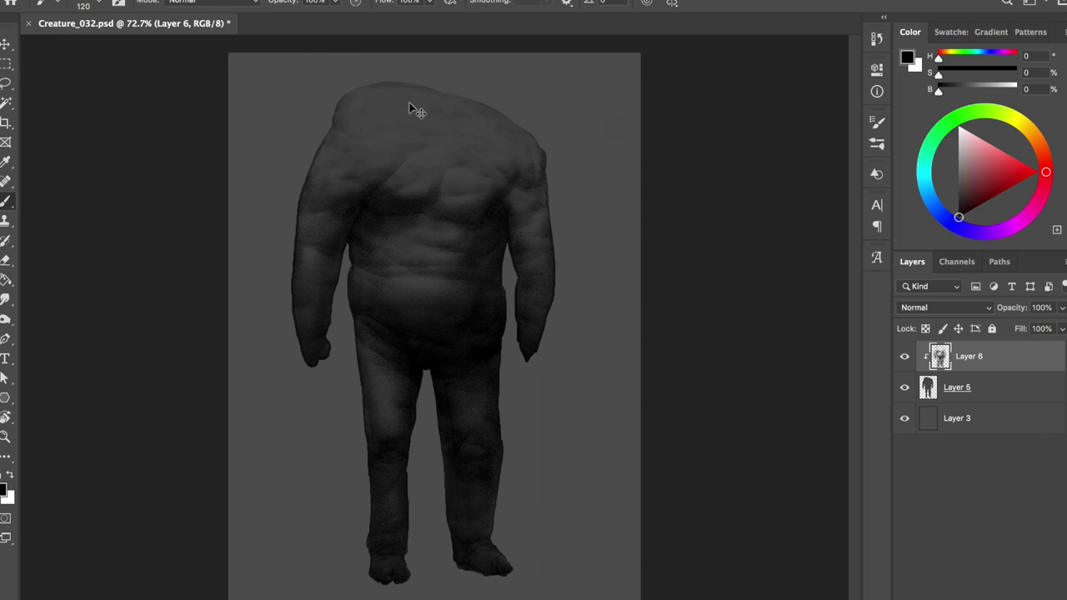
{"action": "key", "text": "bracketleft"}
{"action": "key", "text": "bracketleft"}
{"action": "key", "text": "bracketleft"}
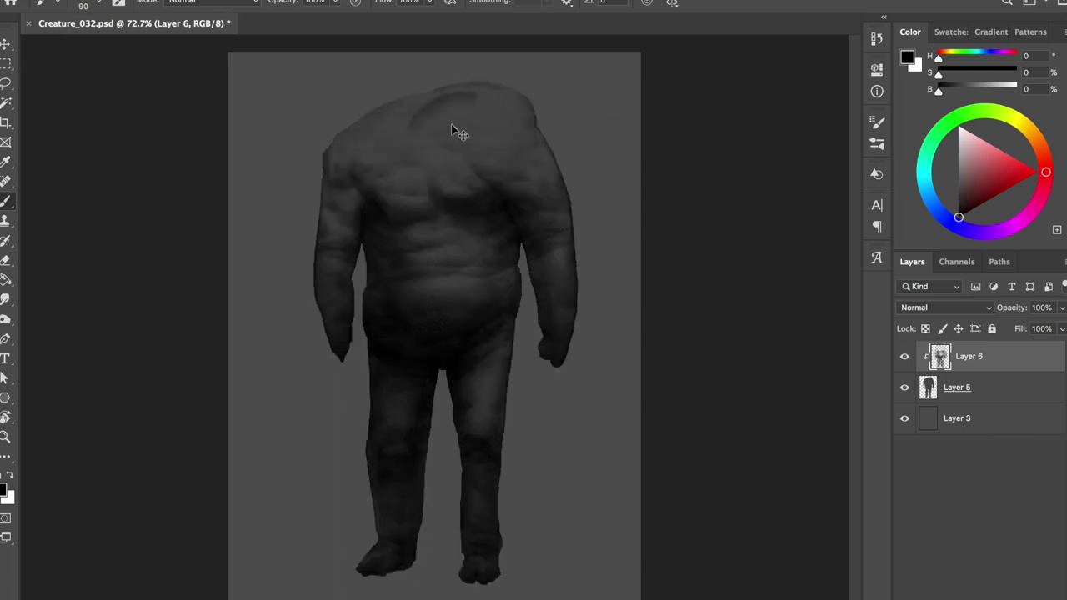
{"action": "left_click_drag", "start_coordinate": [419, 134], "coordinate": [445, 167]}
{"action": "key", "text": "bracketright"}
{"action": "key", "text": "bracketright"}
{"action": "key", "text": "bracketright"}
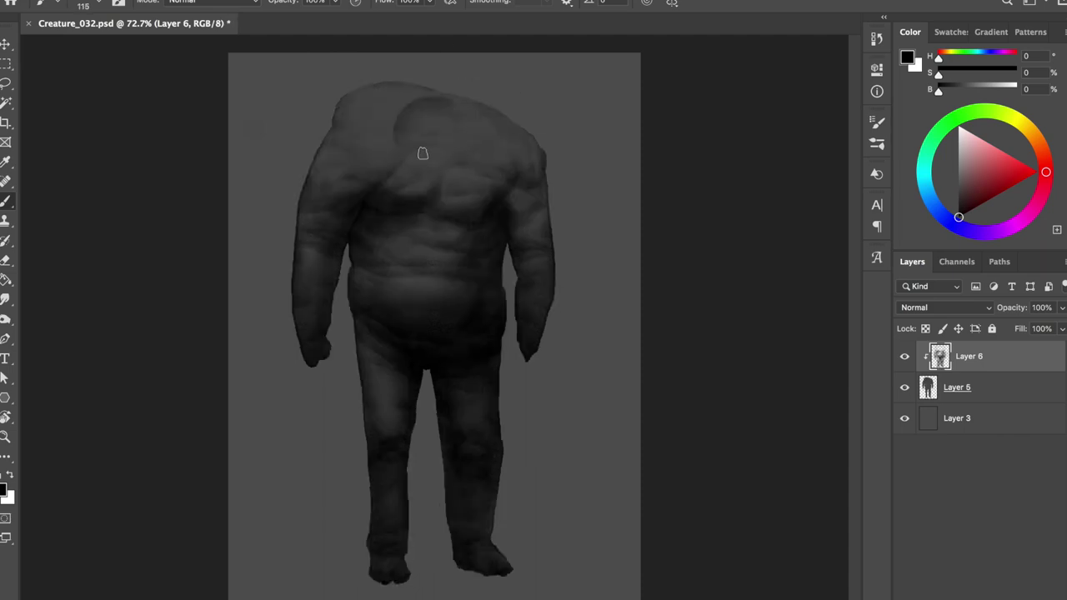
{"action": "mouse_move", "coordinate": [444, 129]}
{"action": "left_mouse_down"}
{"action": "mouse_move", "coordinate": [417, 142]}
{"action": "mouse_move", "coordinate": [465, 162]}
{"action": "mouse_move", "coordinate": [440, 176]}
{"action": "mouse_move", "coordinate": [448, 159]}
{"action": "left_mouse_up"}
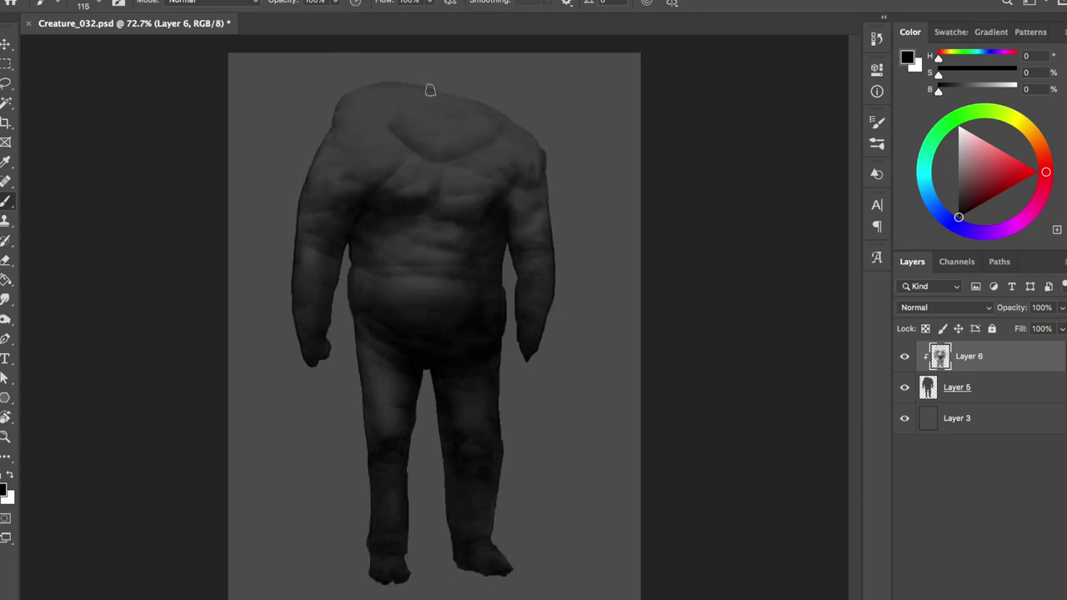
- Fill an upper-shoulder region with dark tone on silhouette Layer 5, then return to Layer 6
{"action": "left_click", "coordinate": [904, 356]}
{"action": "left_click", "coordinate": [957, 387]}
{"action": "left_click_drag", "start_coordinate": [400, 89], "coordinate": [476, 119]}
{"action": "key", "text": "alt+BackSpace"}
{"action": "key", "text": "ctrl+d"}
{"action": "left_click", "coordinate": [907, 356]}
{"action": "left_click_drag", "start_coordinate": [405, 84], "coordinate": [469, 150]}
{"action": "key", "text": "ctrl+d"}
{"action": "left_click", "coordinate": [906, 355]}
{"action": "left_click", "coordinate": [972, 356]}
- Paint dark strokes at the neck and shoulder, rounding and smoothing the head hump
{"action": "key", "text": "b"}
{"action": "left_click_drag", "start_coordinate": [414, 85], "coordinate": [433, 158]}
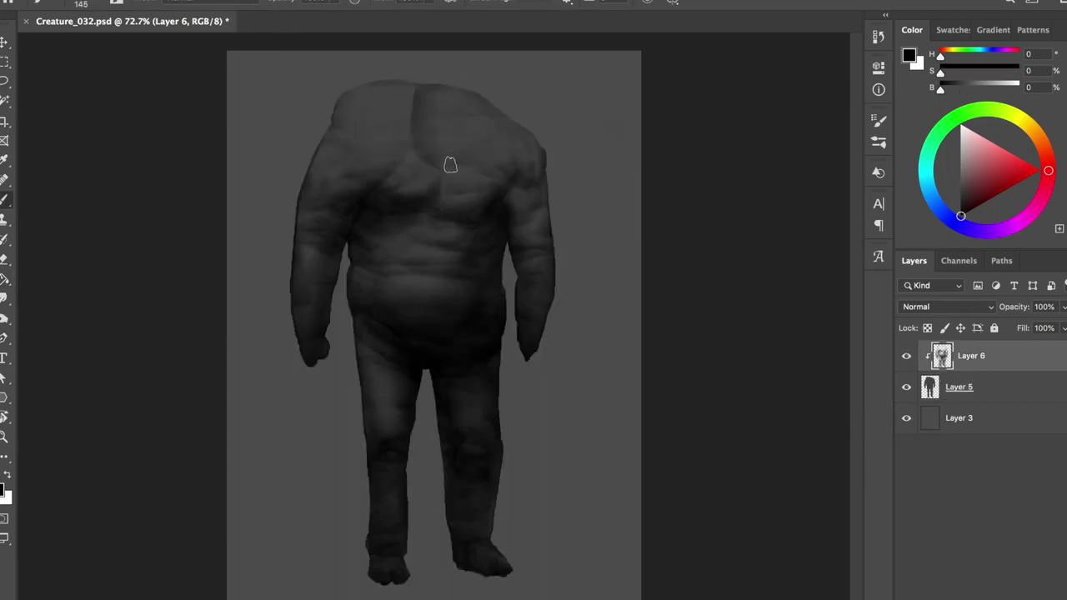
{"action": "left_click_drag", "start_coordinate": [479, 104], "coordinate": [433, 171]}
{"action": "left_click_drag", "start_coordinate": [414, 121], "coordinate": [421, 158]}
{"action": "key", "text": "e"}
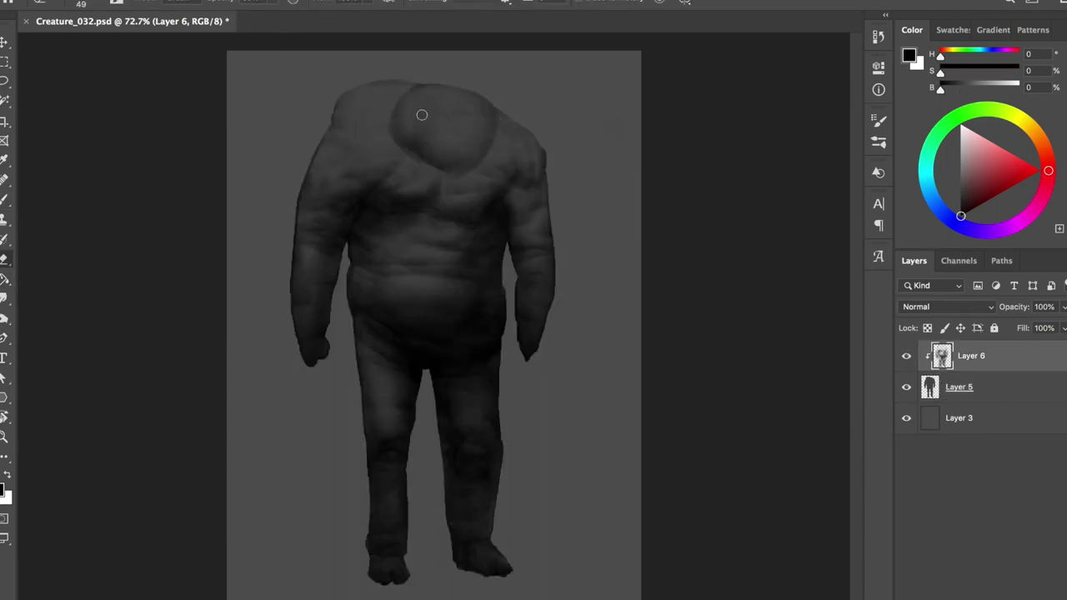
{"action": "key", "text": "b"}
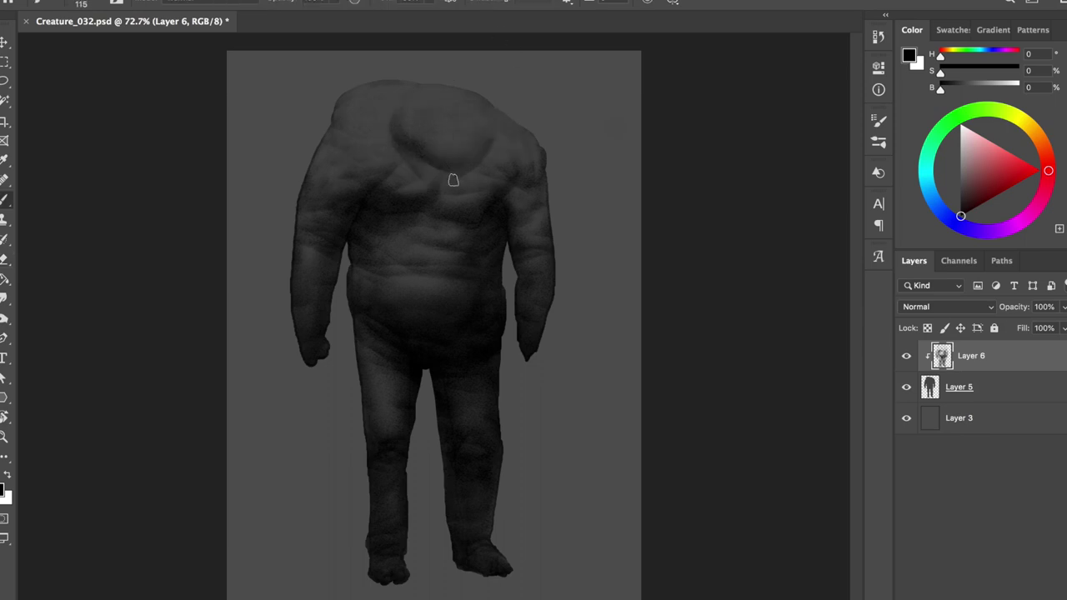
{"action": "mouse_move", "coordinate": [500, 141]}
{"action": "left_mouse_down"}
{"action": "mouse_move", "coordinate": [409, 136]}
{"action": "mouse_move", "coordinate": [393, 108]}
{"action": "left_mouse_up"}
{"action": "key", "text": "e"}
{"action": "key", "text": "b"}
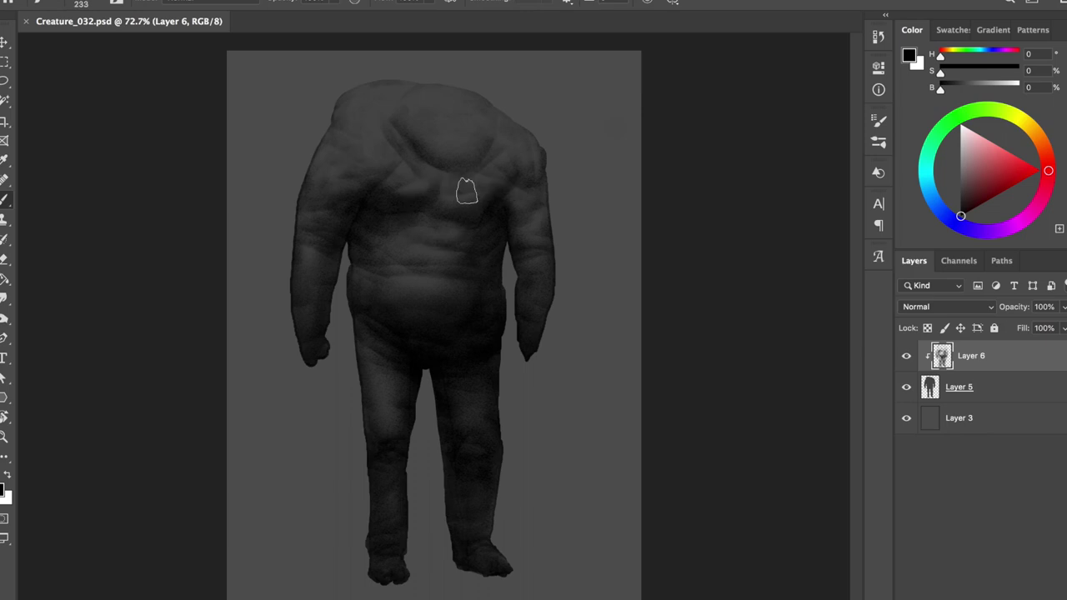
- Refine the shoulder, smoothing away dark spots at the neck and chest, checking it mirrored
{"action": "right_click", "coordinate": [421, 191]}
{"action": "double_click", "coordinate": [591, 389]}
{"action": "mouse_move", "coordinate": [472, 174]}
{"action": "left_mouse_down"}
{"action": "mouse_move", "coordinate": [425, 145]}
{"action": "mouse_move", "coordinate": [421, 167]}
{"action": "left_mouse_up"}
{"action": "right_click", "coordinate": [417, 190]}
{"action": "key", "text": "Escape"}
{"action": "key", "text": "b"}
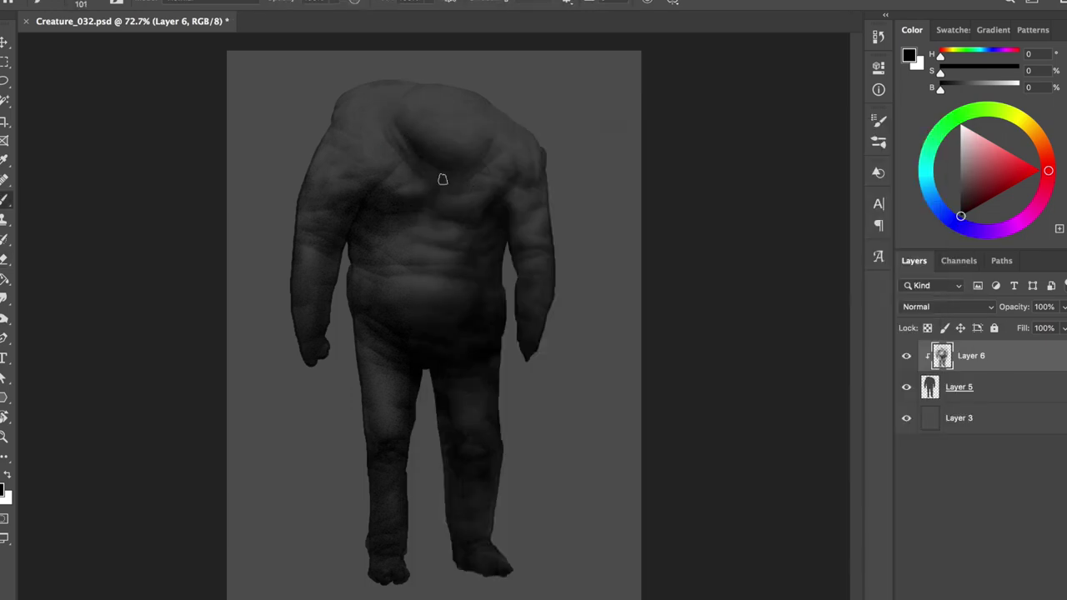
{"action": "key", "text": "ctrl+shift+h"}
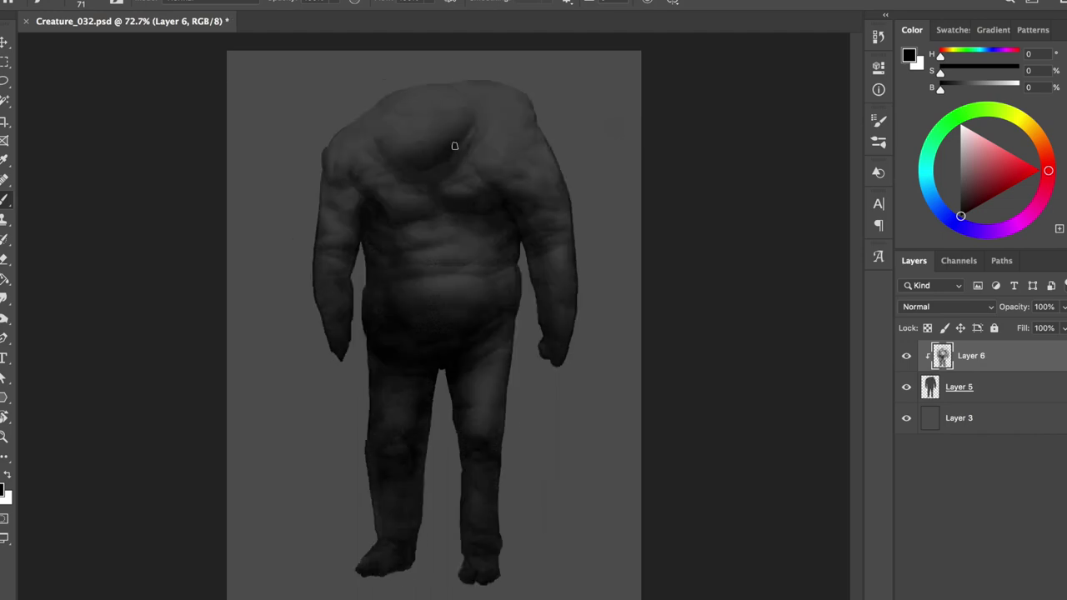
{"action": "key", "text": "bracketright"}
{"action": "key", "text": "bracketright"}
{"action": "left_click_drag", "start_coordinate": [366, 144], "coordinate": [497, 116]}
{"action": "mouse_move", "coordinate": [414, 138]}
{"action": "left_mouse_down"}
{"action": "mouse_move", "coordinate": [396, 142]}
{"action": "mouse_move", "coordinate": [442, 114]}
{"action": "left_mouse_up"}
- Dab two small dark eyes on the head, then add a new clipped layer above Layer 6
{"action": "right_click", "coordinate": [417, 149]}
{"action": "key", "text": "Return"}
{"action": "left_click", "coordinate": [404, 112]}
{"action": "left_click", "coordinate": [424, 102]}
{"action": "left_click_drag", "start_coordinate": [419, 123], "coordinate": [453, 94]}
{"action": "mouse_move", "coordinate": [426, 126]}
{"action": "left_mouse_down"}
{"action": "mouse_move", "coordinate": [427, 147]}
{"action": "mouse_move", "coordinate": [420, 140]}
{"action": "left_mouse_up"}
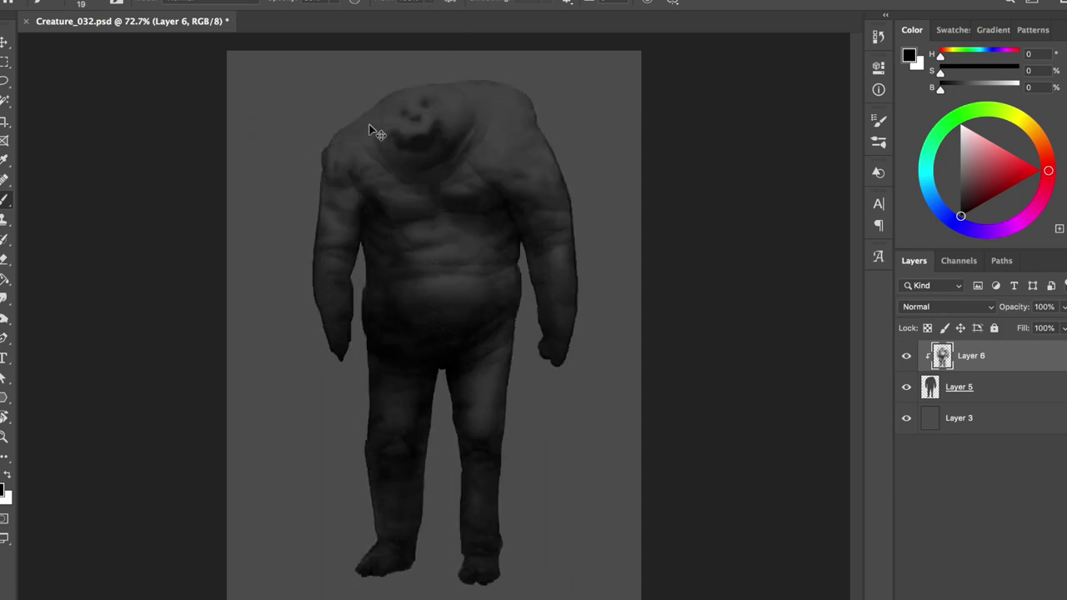
{"action": "key", "text": "ctrl+z"}
{"action": "key", "text": "ctrl+shift+alt+n"}
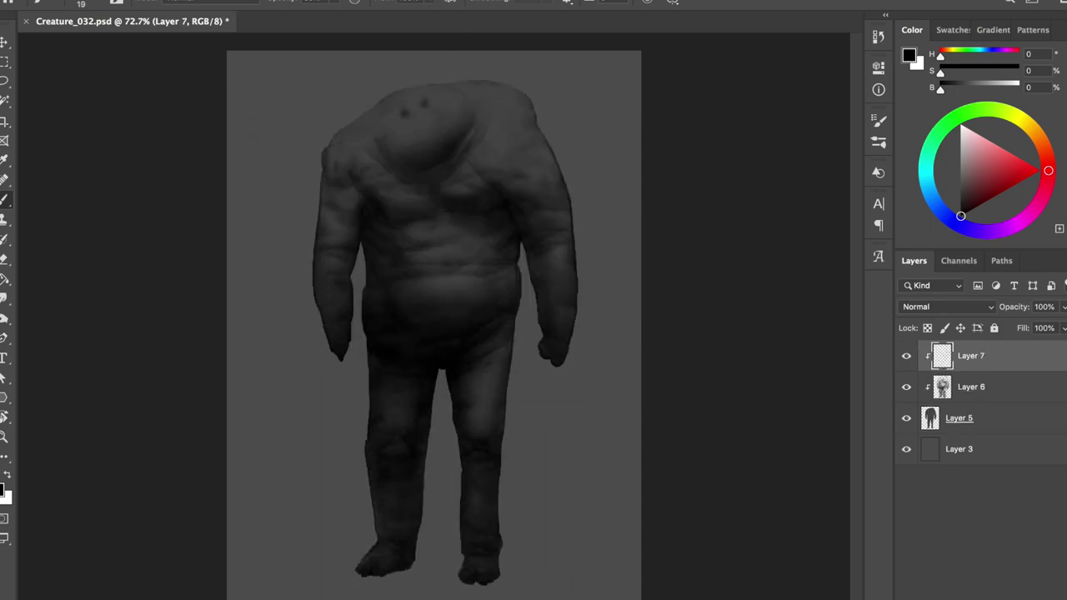
- Try erasing and painting over the eye dots on the head, then restore them
{"action": "left_click", "coordinate": [971, 387]}
{"action": "key", "text": "e"}
{"action": "left_click_drag", "start_coordinate": [401, 113], "coordinate": [428, 101]}
{"action": "left_click", "coordinate": [967, 356]}
{"action": "key", "text": "b"}
{"action": "mouse_move", "coordinate": [413, 84]}
{"action": "left_mouse_down"}
{"action": "mouse_move", "coordinate": [429, 115]}
{"action": "mouse_move", "coordinate": [450, 101]}
{"action": "left_mouse_up"}
{"action": "key", "text": "ctrl+z"}
{"action": "key", "text": "ctrl+z"}
{"action": "key", "text": "e"}
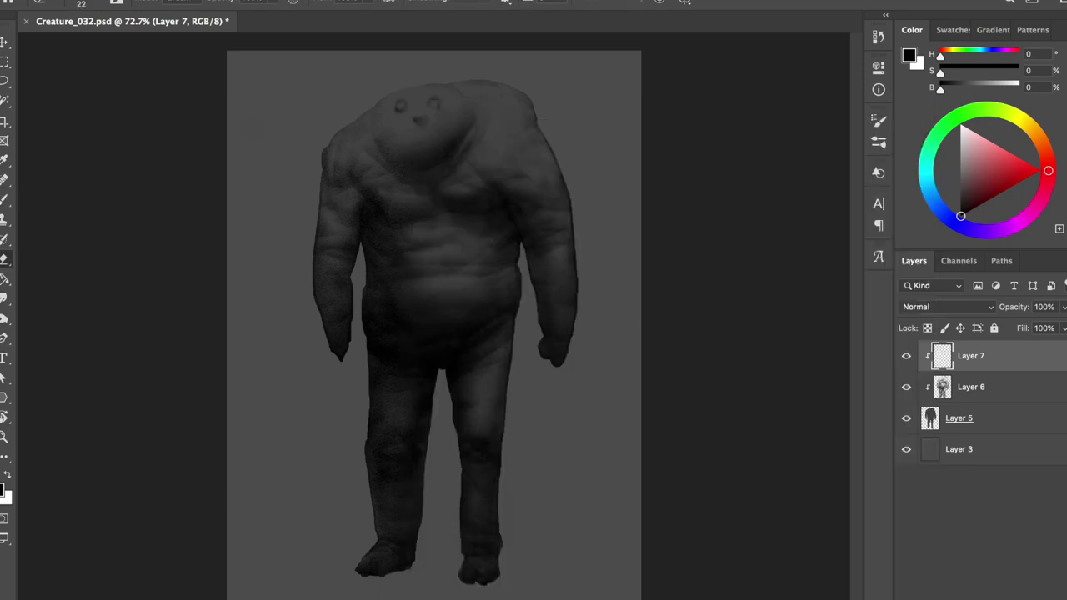
{"action": "key", "text": "b"}
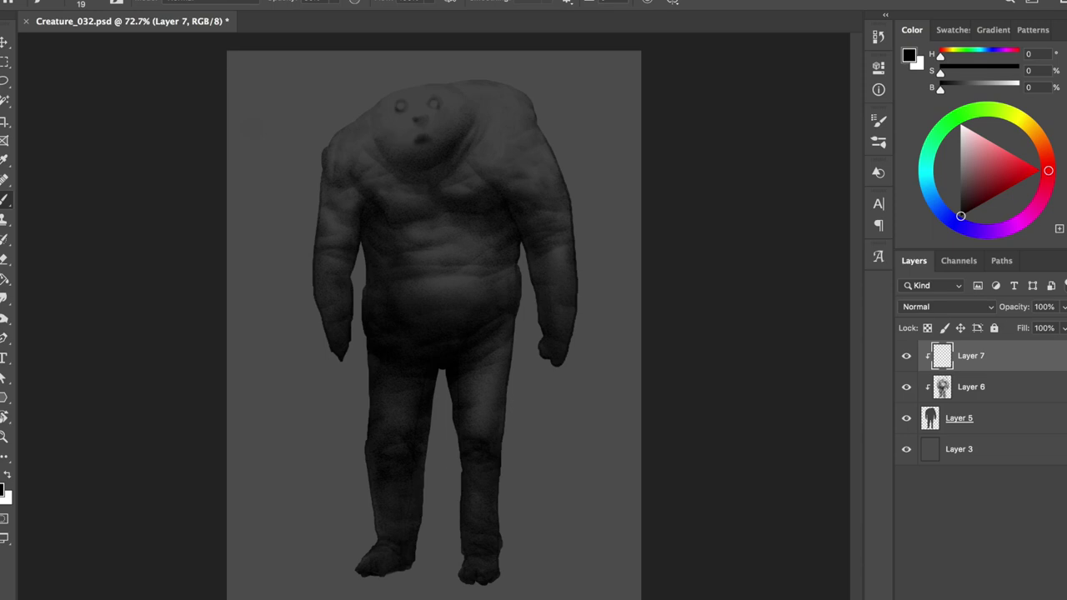
- Nudge the face features lower into place on the head, saving and checking them mirrored
{"action": "key", "text": "v"}
{"action": "left_click_drag", "start_coordinate": [519, 221], "coordinate": [446, 225]}
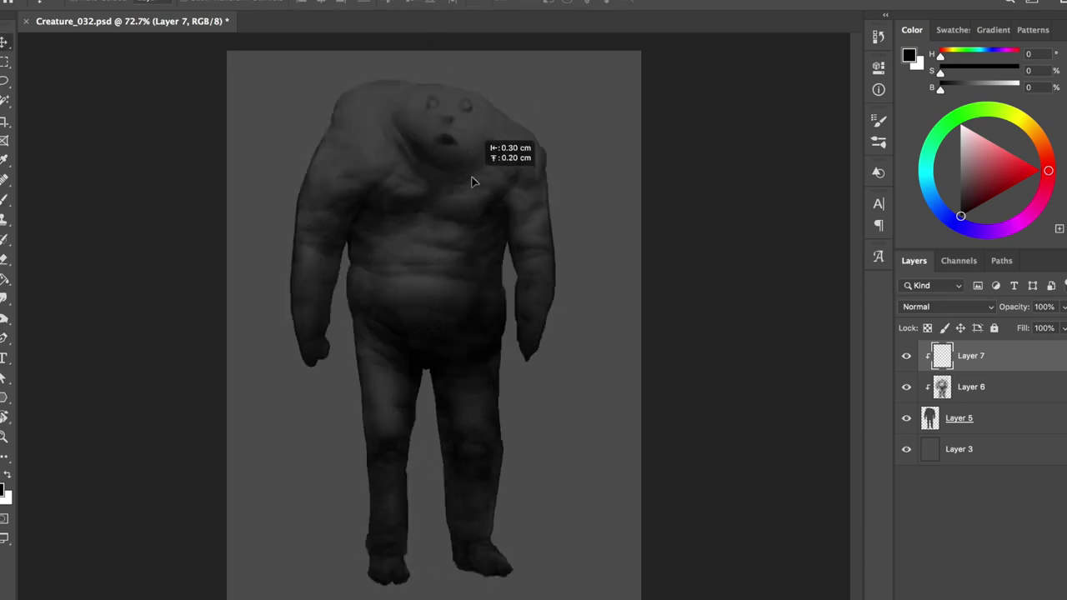
{"action": "key", "text": "b"}
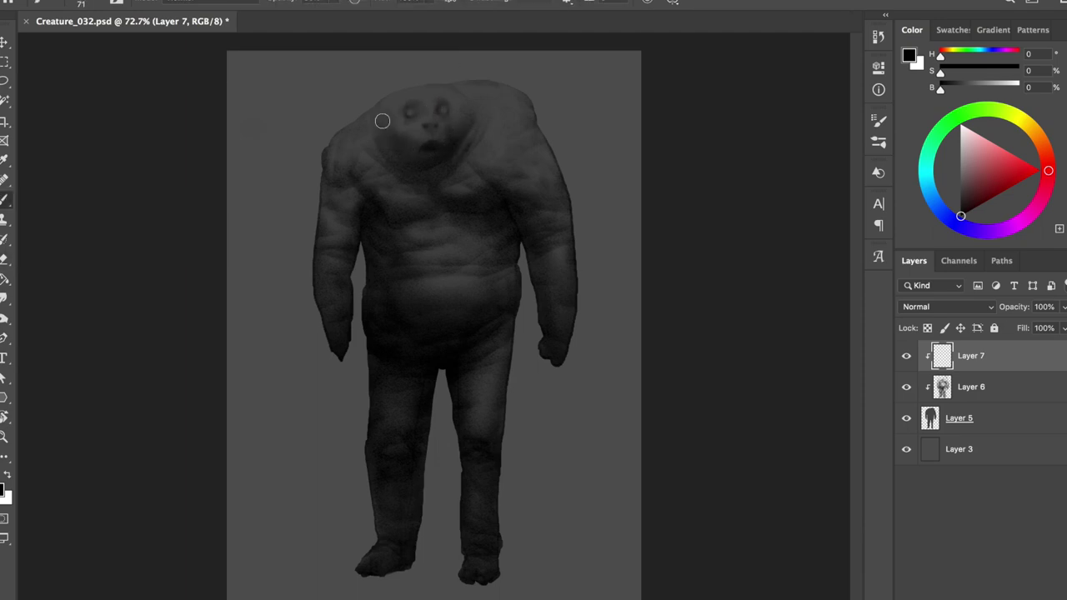
{"action": "left_click_drag", "start_coordinate": [381, 112], "coordinate": [417, 143]}
{"action": "key", "text": "ctrl+s"}
{"action": "key", "text": "h"}
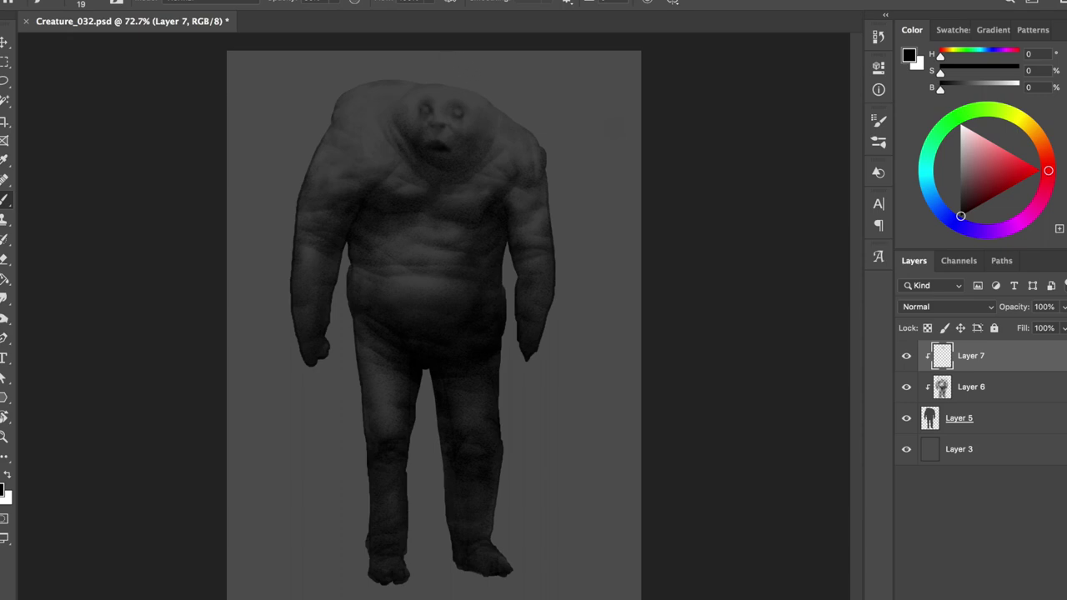
{"action": "key", "text": "h"}
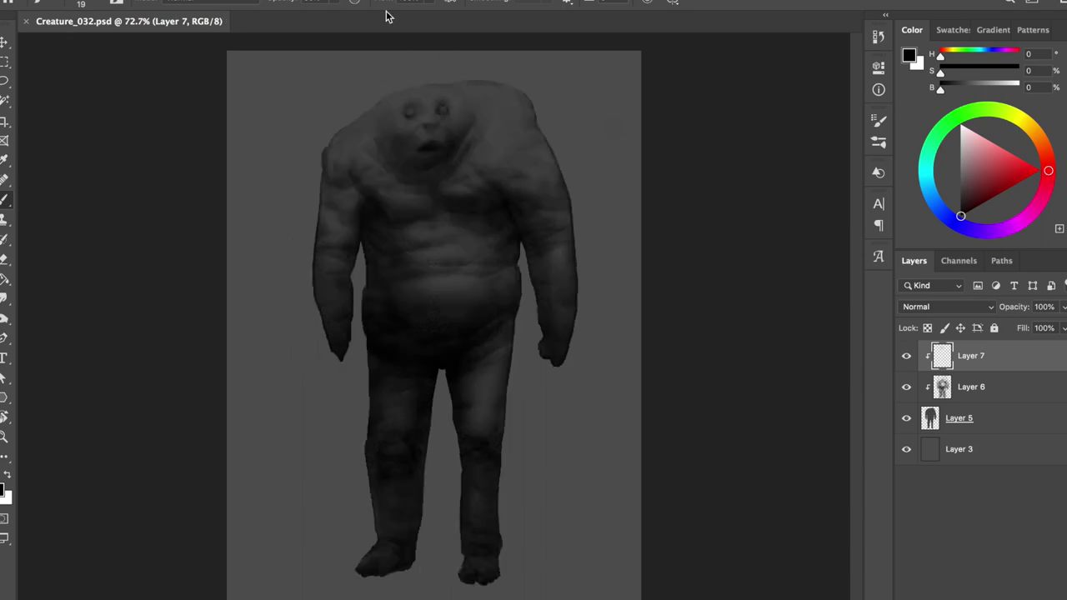
{"action": "key", "text": "v"}
{"action": "left_click_drag", "start_coordinate": [496, 221], "coordinate": [455, 190]}
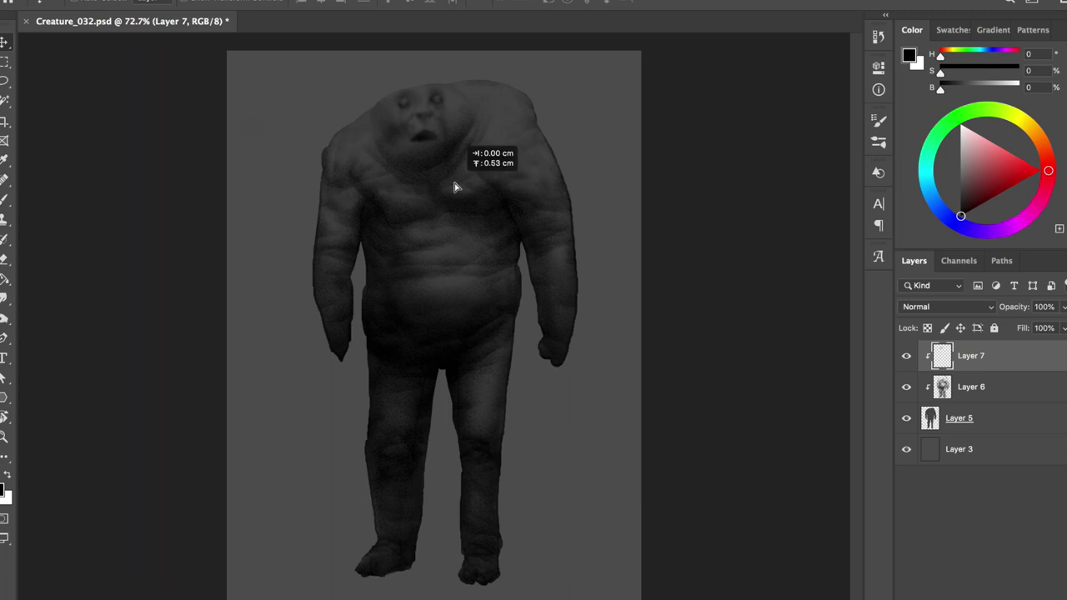
{"action": "key", "text": "h"}
{"action": "key", "text": "b"}
{"action": "key", "text": "h"}
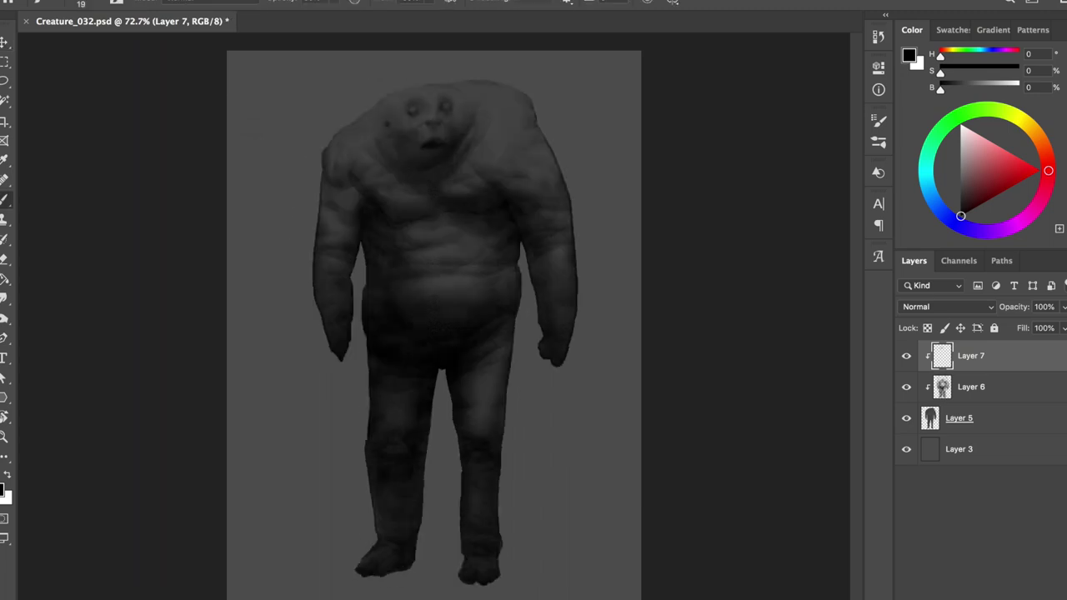
- Smooth a patch near the head's left ear with Lasso and Free Transform, then merge into Layer 6
{"action": "key", "text": "l"}
{"action": "left_click_drag", "start_coordinate": [375, 65], "coordinate": [372, 140]}
{"action": "key", "text": "ctrl+t"}
{"action": "left_click_drag", "start_coordinate": [350, 84], "coordinate": [347, 80]}
{"action": "key", "text": "Return"}
{"action": "key", "text": "ctrl+d"}
{"action": "key", "text": "b"}
{"action": "key", "text": "Delete"}
{"action": "key", "text": "h"}
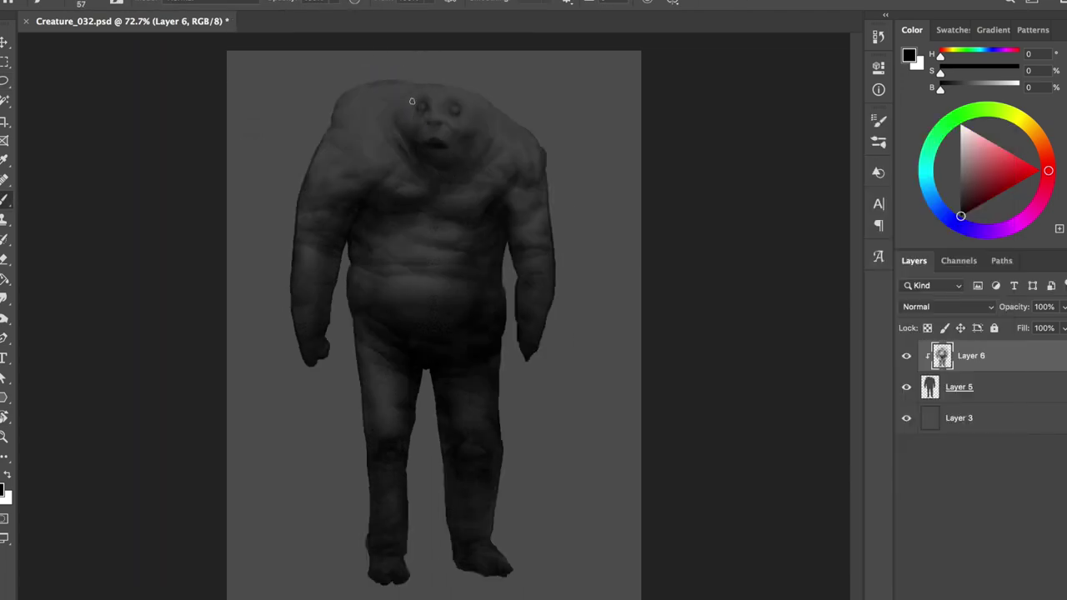
- Touch up the face with brush and eraser, flipping the canvas back and forth to compare
{"action": "key", "text": "h"}
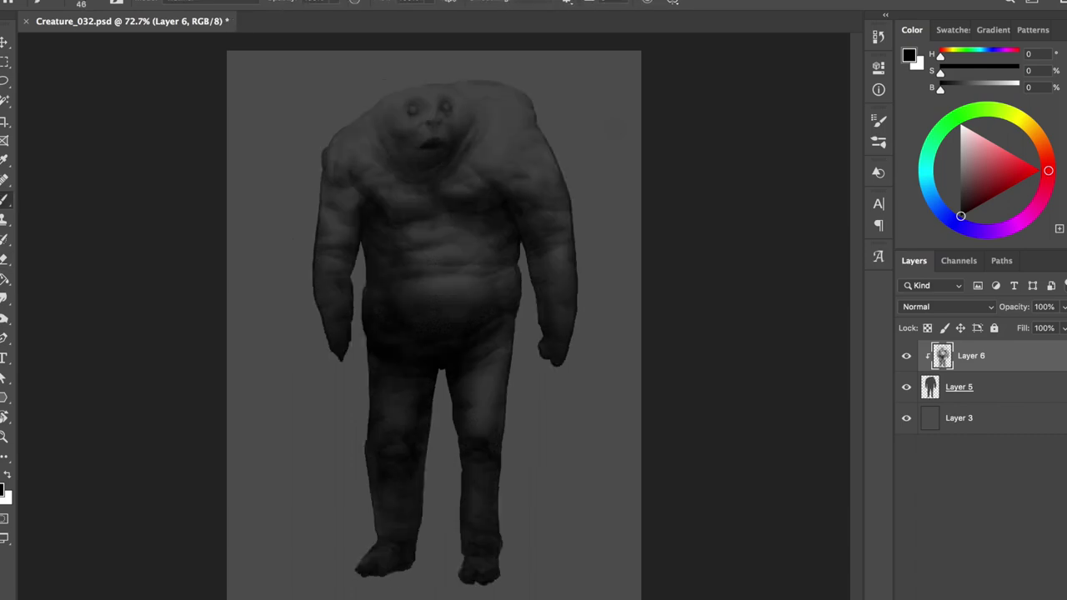
{"action": "key", "text": "h"}
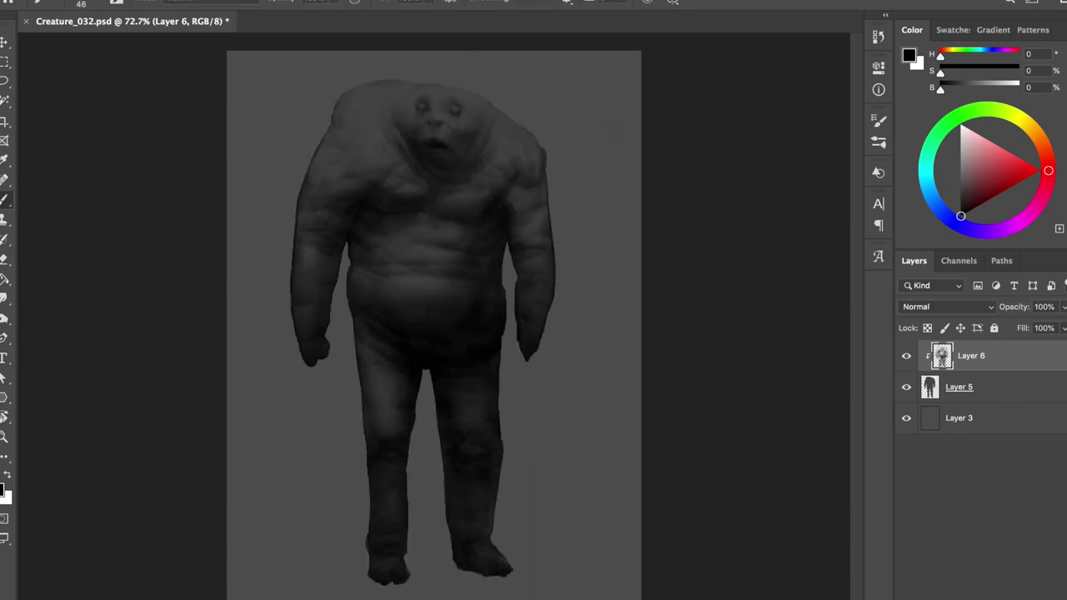
{"action": "key", "text": "bracketleft"}
{"action": "key", "text": "bracketleft"}
{"action": "key", "text": "bracketleft"}
{"action": "key", "text": "h"}
{"action": "key", "text": "h"}
{"action": "key", "text": "h"}
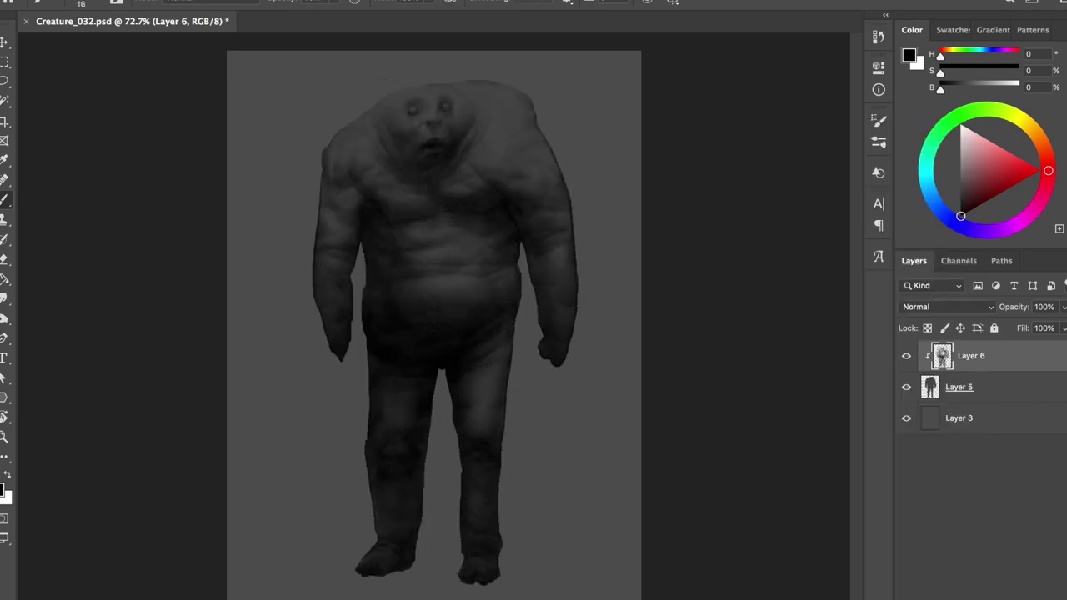
{"action": "key", "text": "h"}
{"action": "key", "text": "e"}
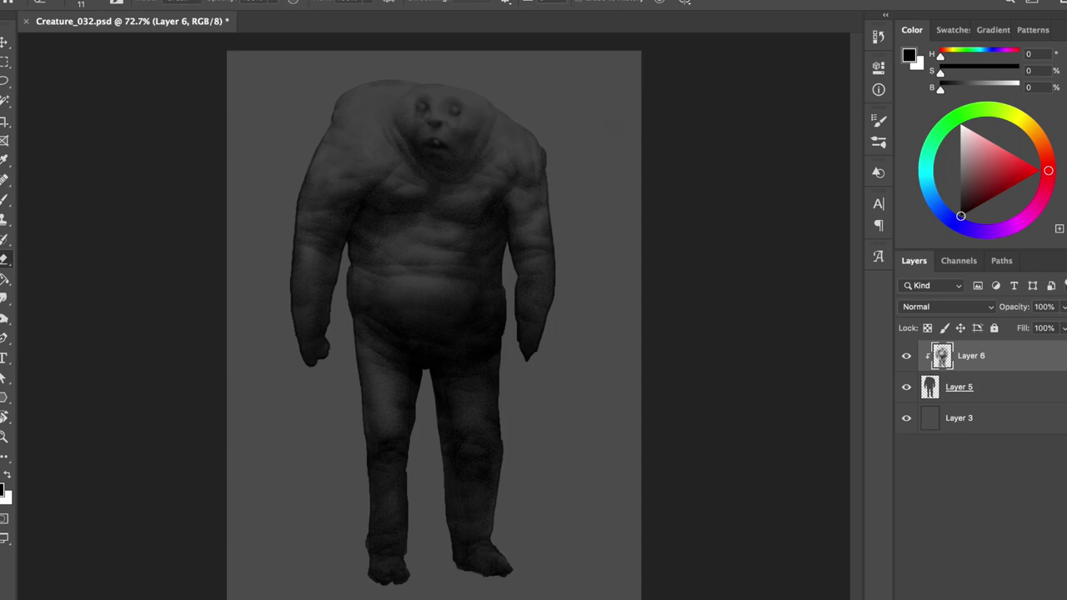
{"action": "key", "text": "b"}
{"action": "key", "text": "h"}
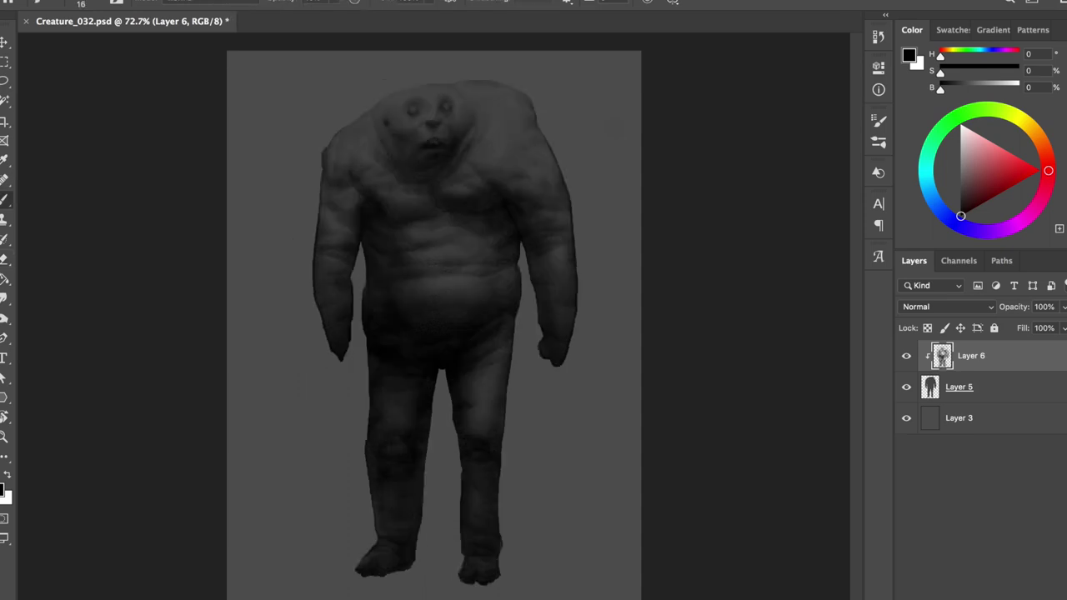
- Add a new layer named 'Rim' clipped above Layer 6
{"action": "key", "text": "h"}
{"action": "key", "text": "ctrl+shift+n"}
{"action": "type", "text": "Rim"}
{"action": "key", "text": "Return"}
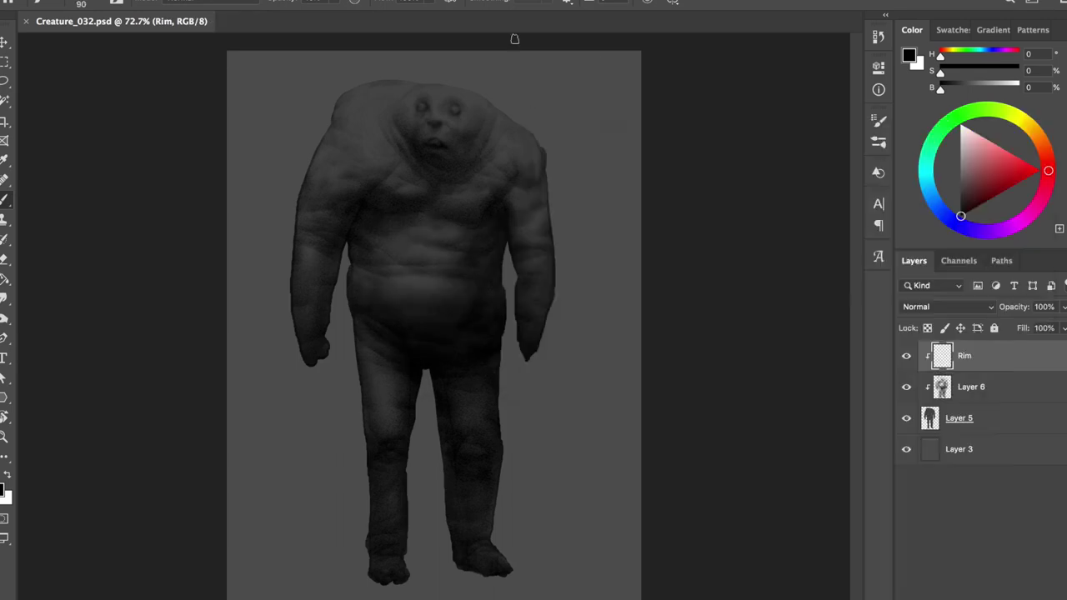
- Switch to white and paint rim light down the creature's left shoulder and arm
{"action": "key", "text": "x"}
{"action": "key", "text": "h"}
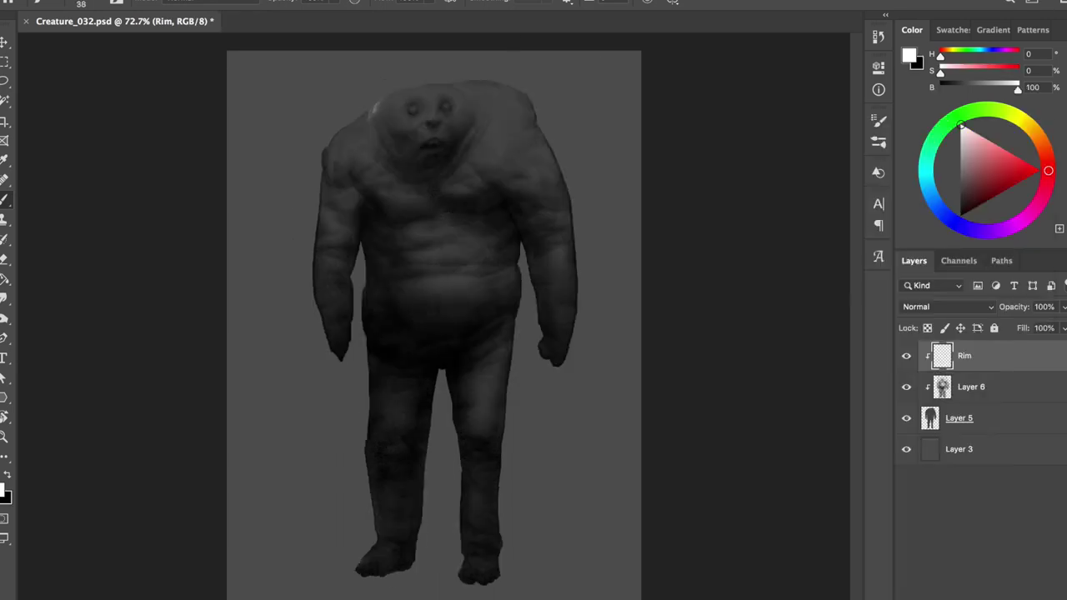
{"action": "mouse_move", "coordinate": [374, 118]}
{"action": "left_mouse_down"}
{"action": "mouse_move", "coordinate": [329, 138]}
{"action": "mouse_move", "coordinate": [314, 299]}
{"action": "left_mouse_up"}
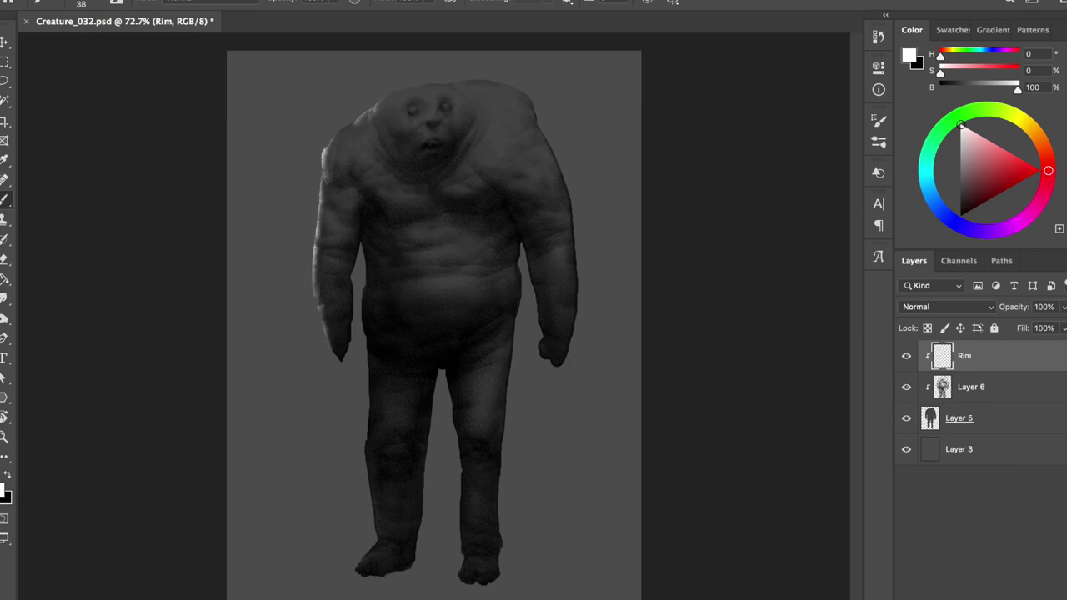
{"action": "key", "text": "e"}
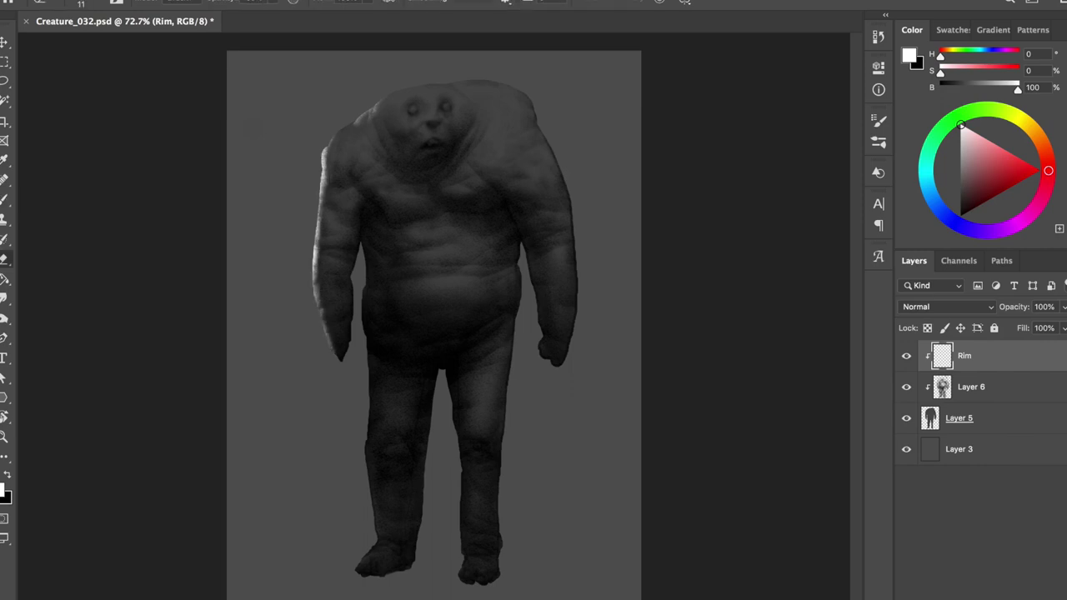
{"action": "key", "text": "b"}
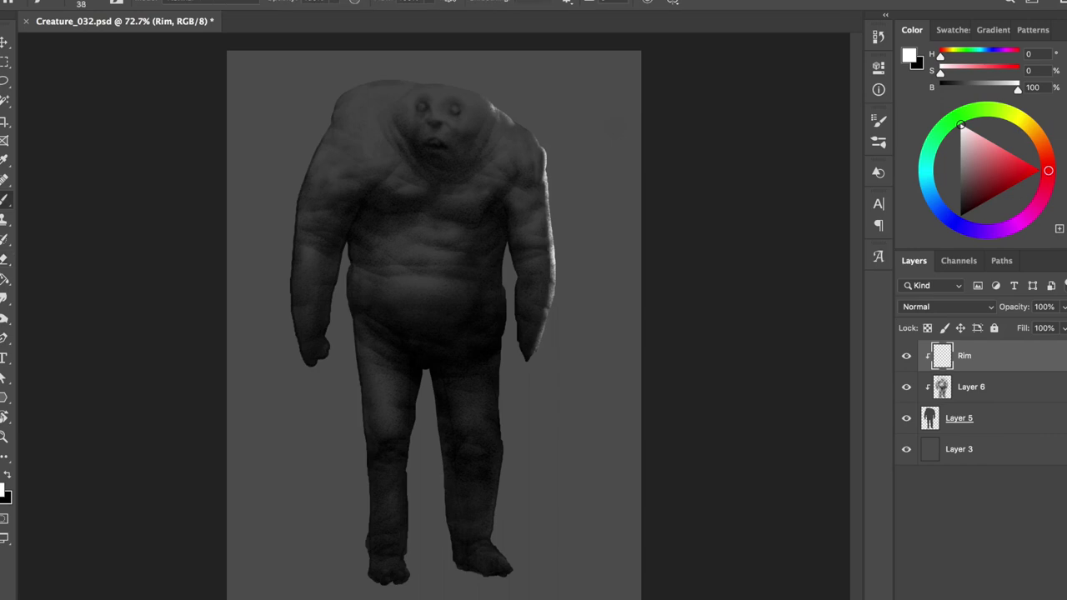
{"action": "key", "text": "e"}
{"action": "key", "text": "b"}
- Brighten the left shoulder edge and try a neck stroke, undoing the extra neck strokes
{"action": "left_click_drag", "start_coordinate": [329, 146], "coordinate": [340, 131]}
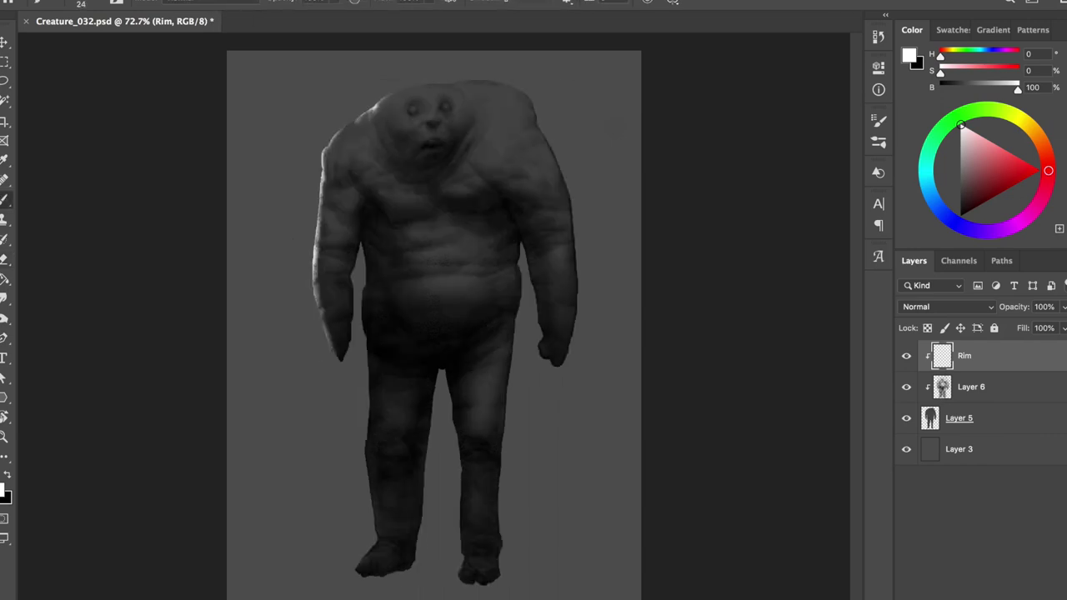
{"action": "key", "text": "h"}
{"action": "key", "text": "bracketright"}
{"action": "key", "text": "bracketright"}
{"action": "key", "text": "bracketright"}
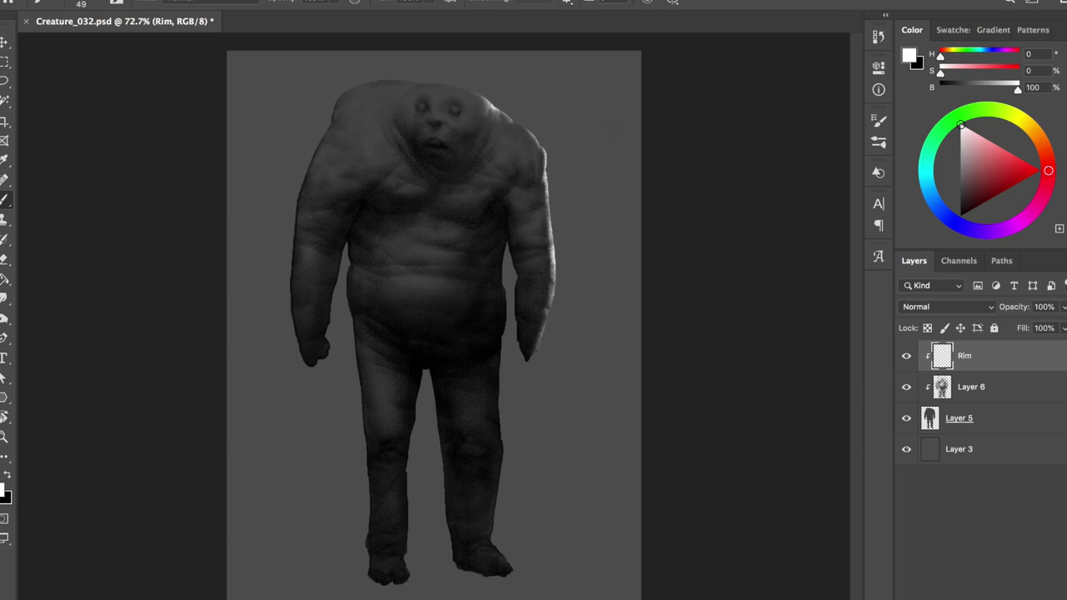
{"action": "key", "text": "h"}
{"action": "mouse_move", "coordinate": [393, 109]}
{"action": "left_mouse_down"}
{"action": "mouse_move", "coordinate": [377, 167]}
{"action": "mouse_move", "coordinate": [391, 122]}
{"action": "mouse_move", "coordinate": [374, 153]}
{"action": "left_mouse_up"}
{"action": "key", "text": "ctrl+z"}
{"action": "key", "text": "ctrl+z"}
{"action": "key", "text": "ctrl+z"}
{"action": "key", "text": "ctrl+z"}
{"action": "key", "text": "ctrl+z"}
{"action": "key", "text": "ctrl+z"}
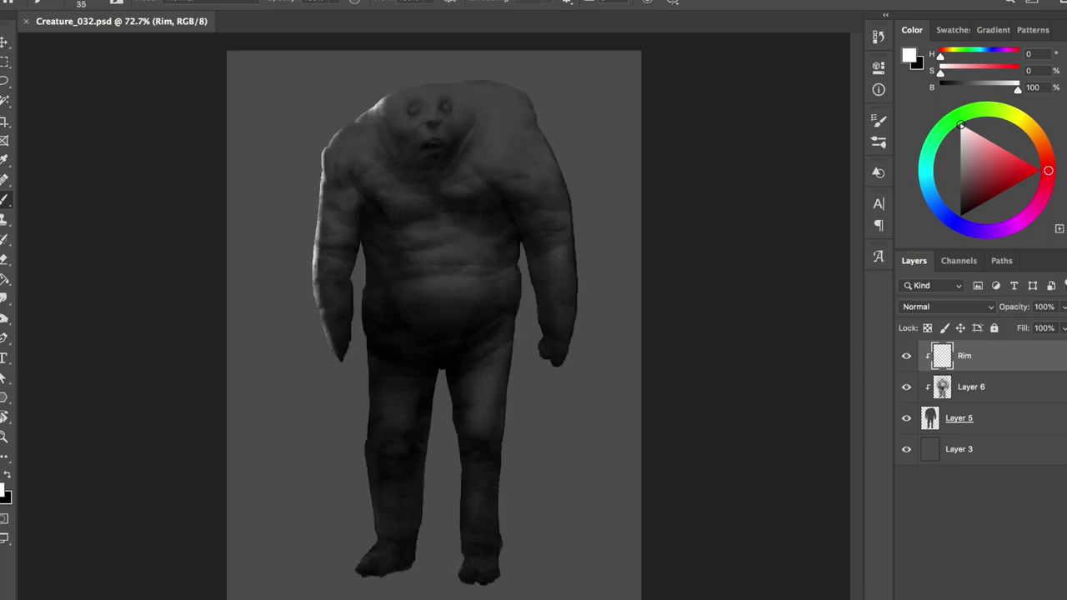
- Paint rim light down the figure's left edge, then undo the stray strokes
{"action": "left_click_drag", "start_coordinate": [370, 267], "coordinate": [372, 554]}
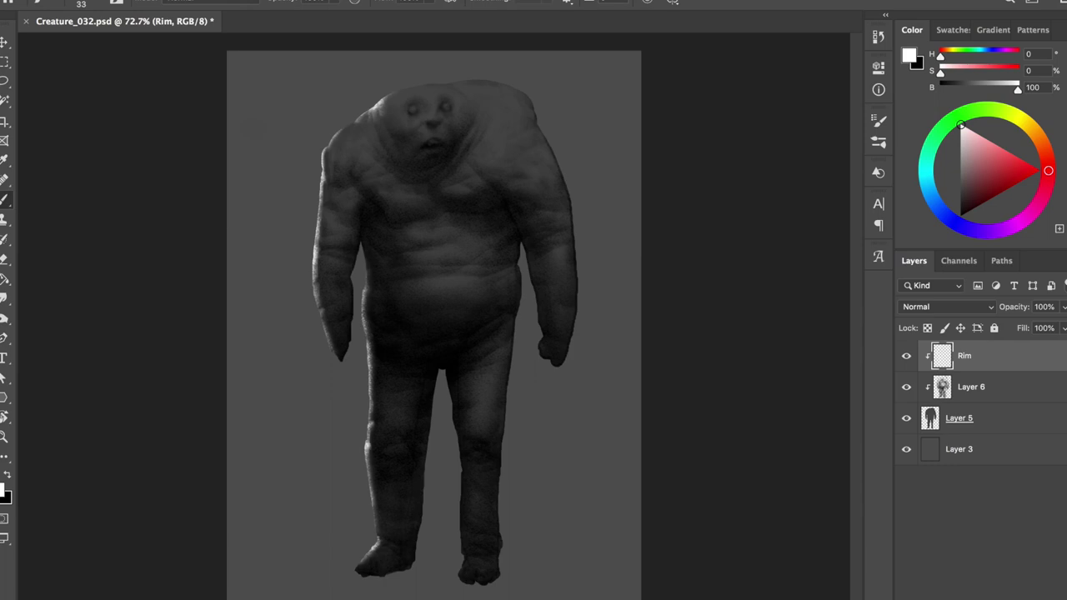
{"action": "key", "text": "e"}
{"action": "key", "text": "b"}
{"action": "key", "text": "ctrl+z"}
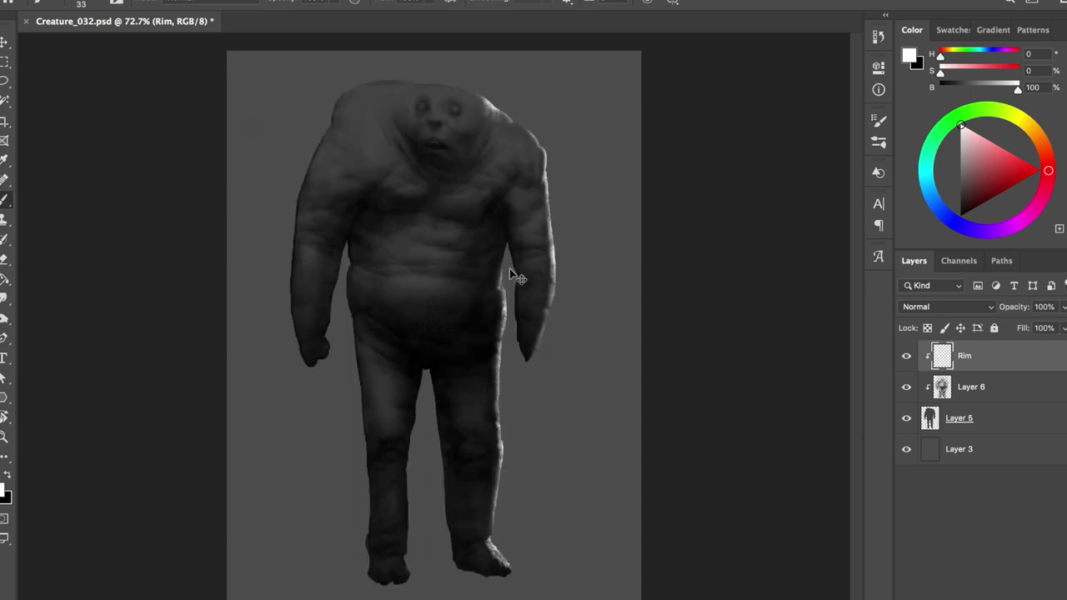
{"action": "key", "text": "ctrl+z"}
{"action": "key", "text": "e"}
{"action": "key", "text": "b"}
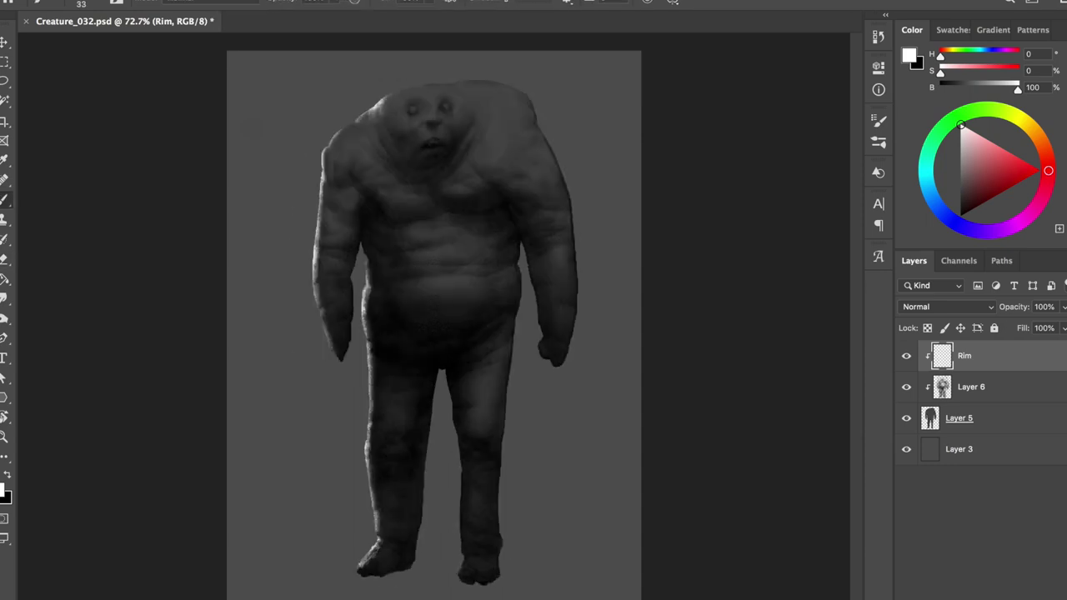
- Add rim strokes along the right leg's edge with a smaller brush
{"action": "left_click_drag", "start_coordinate": [463, 472], "coordinate": [468, 574]}
{"action": "key", "text": "bracketleft"}
{"action": "left_click_drag", "start_coordinate": [460, 434], "coordinate": [465, 454]}
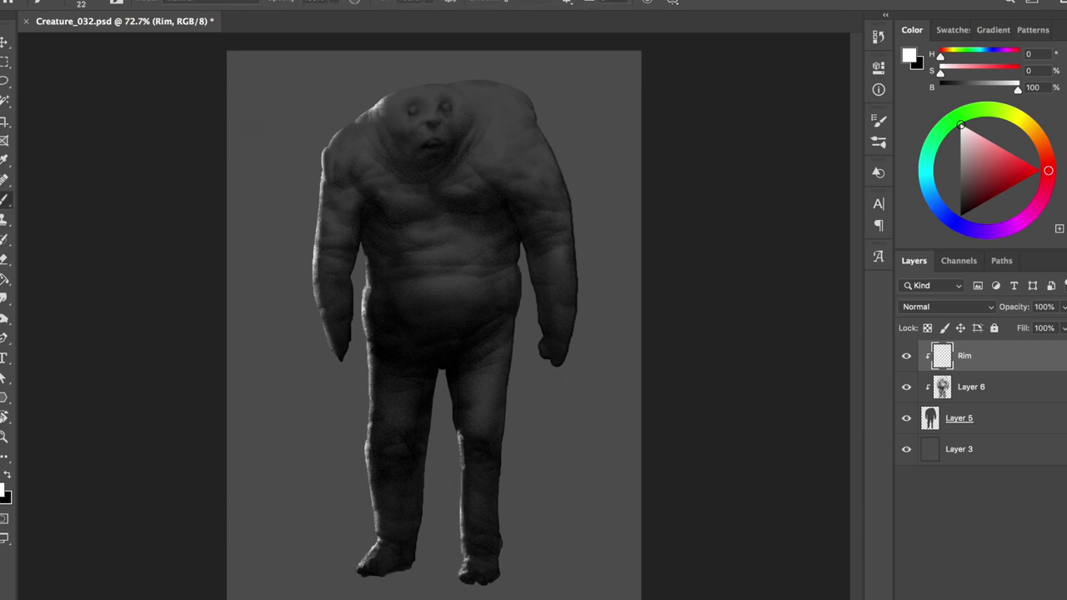
{"action": "key", "text": "h"}
{"action": "key", "text": "bracketright"}
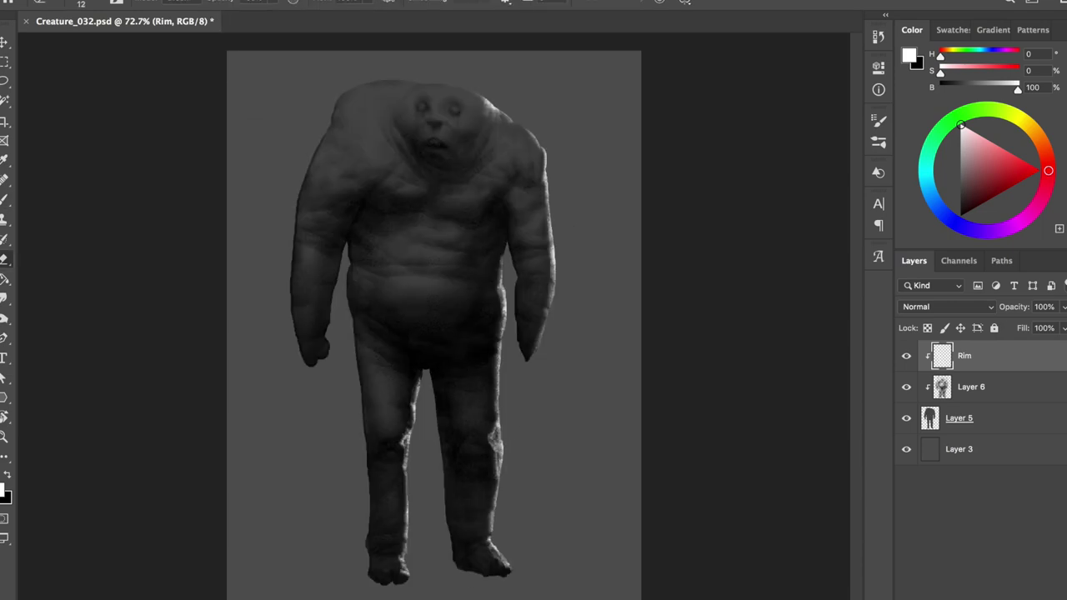
{"action": "key", "text": "h"}
{"action": "key", "text": "bracketleft"}
{"action": "key", "text": "e"}
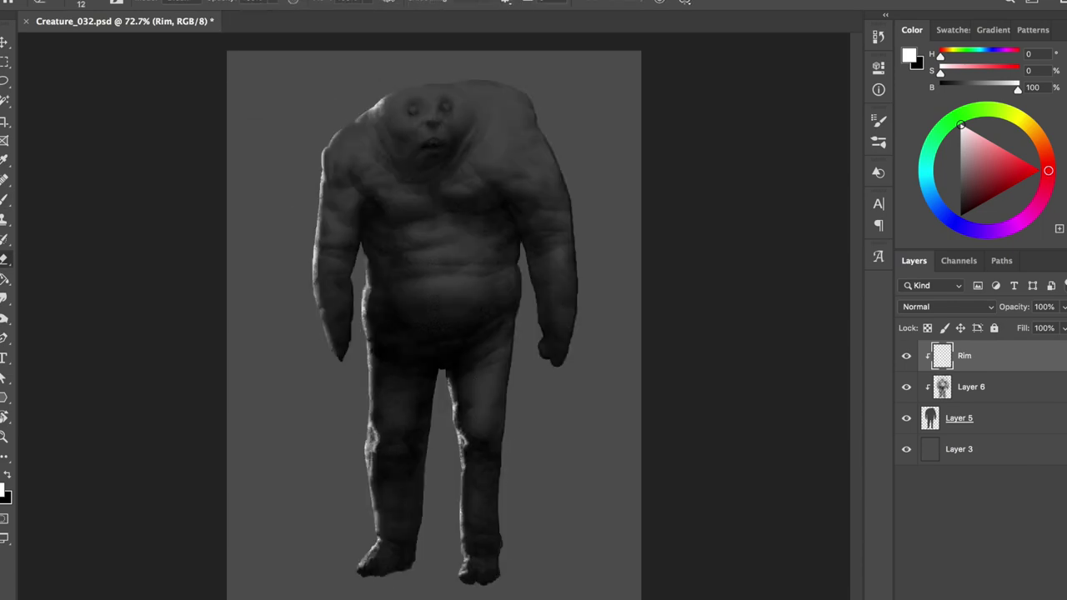
{"action": "key", "text": "b"}
- Paint rim light on the left shoulder, head and neck, then set the eraser to size 26
{"action": "left_click_drag", "start_coordinate": [332, 135], "coordinate": [328, 180]}
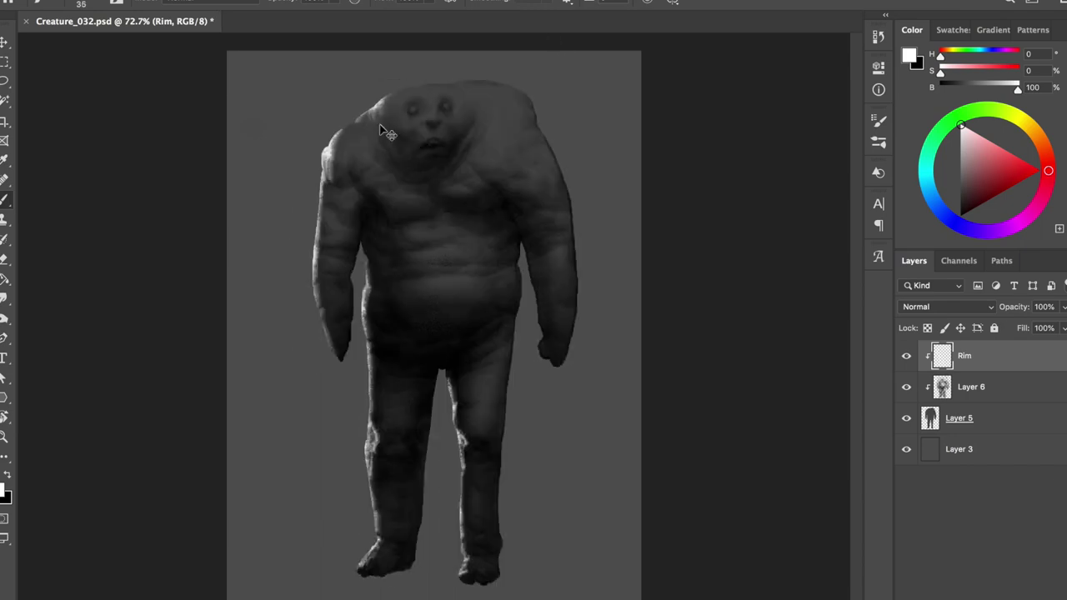
{"action": "mouse_move", "coordinate": [394, 104]}
{"action": "left_mouse_down"}
{"action": "mouse_move", "coordinate": [385, 137]}
{"action": "mouse_move", "coordinate": [409, 165]}
{"action": "left_mouse_up"}
{"action": "left_click_drag", "start_coordinate": [407, 117], "coordinate": [388, 140]}
{"action": "mouse_move", "coordinate": [385, 103]}
{"action": "left_mouse_down"}
{"action": "mouse_move", "coordinate": [380, 153]}
{"action": "mouse_move", "coordinate": [359, 122]}
{"action": "left_mouse_up"}
{"action": "key", "text": "e"}
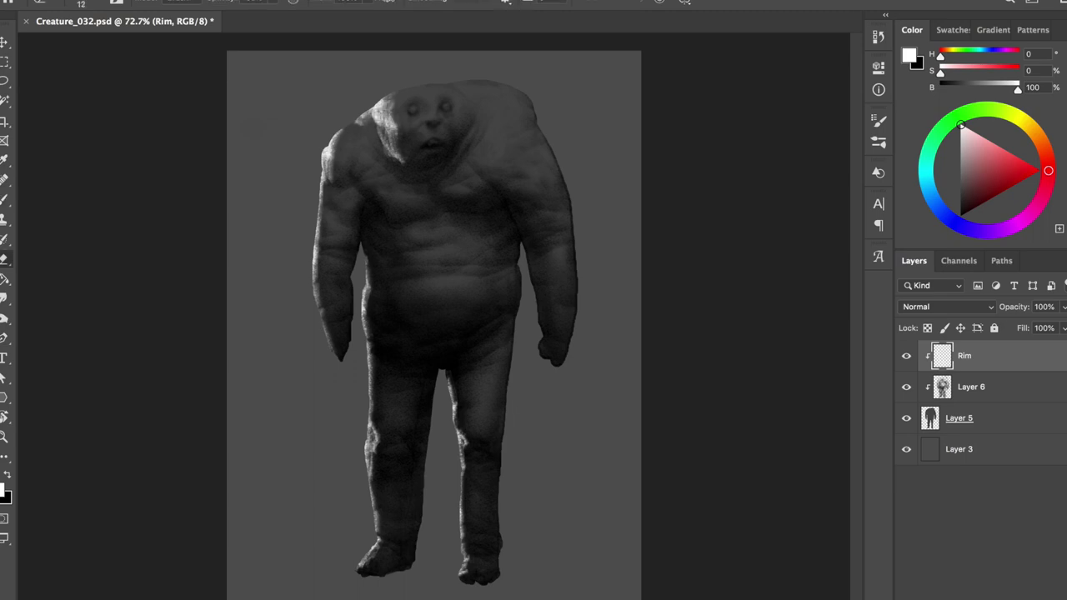
{"action": "left_click_drag", "start_coordinate": [388, 159], "coordinate": [400, 159]}
- Save the rim-light painting and make Layer 5 the active layer
{"action": "key", "text": "ctrl+s"}
{"action": "key", "text": "b"}
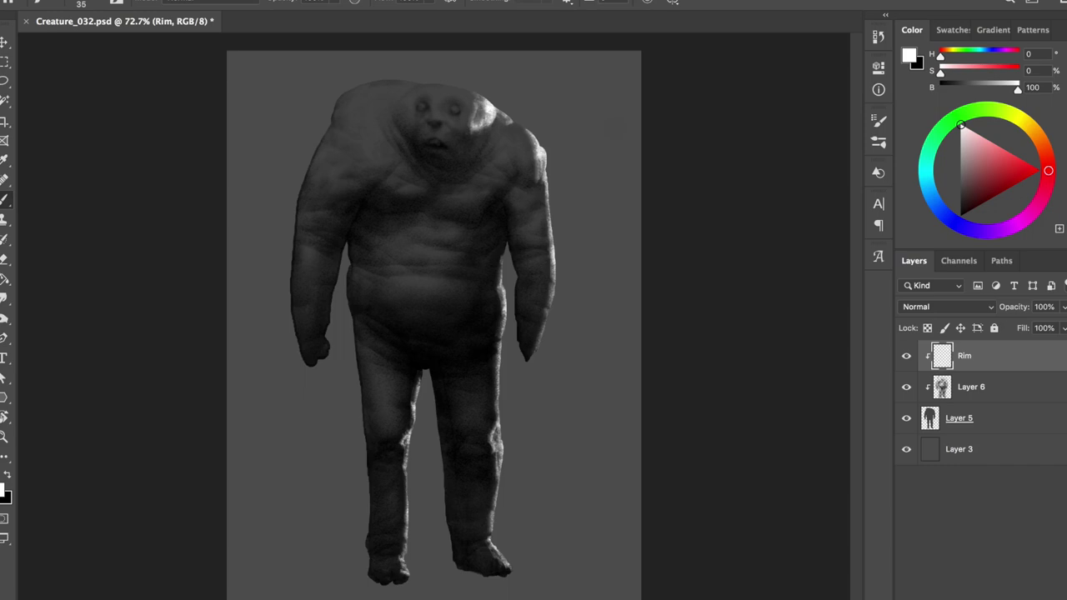
{"action": "key", "text": "bracketleft"}
{"action": "key", "text": "bracketleft"}
{"action": "key", "text": "h"}
{"action": "key", "text": "ctrl+s"}
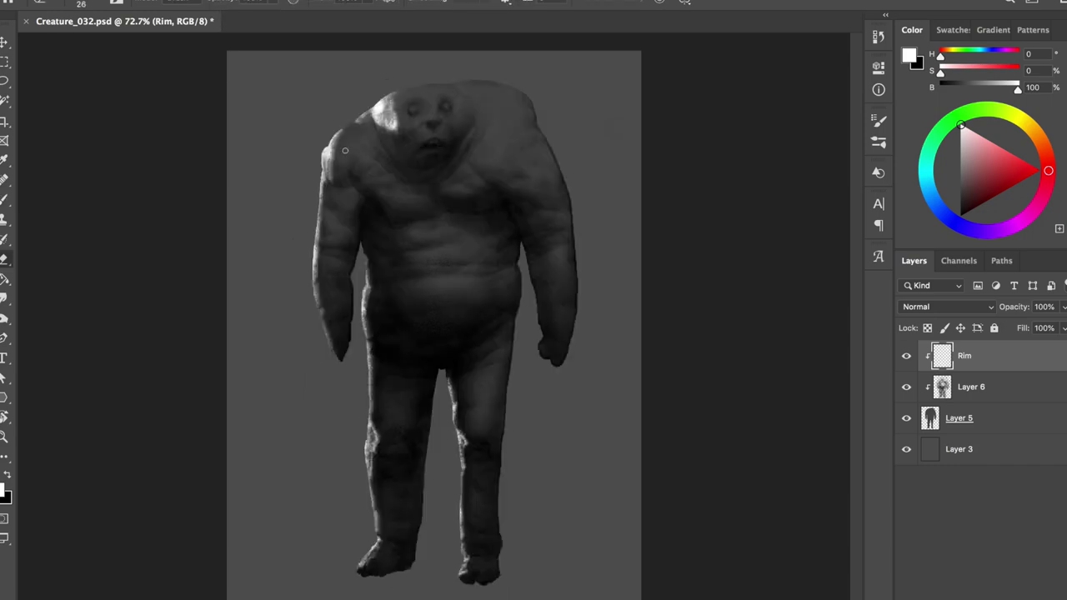
{"action": "left_click", "coordinate": [958, 418]}
- Check the rim light with Layer 6 hidden, pick a 30% grey, and activate the Rim layer
{"action": "left_click", "coordinate": [906, 387]}
{"action": "left_click", "coordinate": [425, 220], "text": "alt"}
{"action": "left_click", "coordinate": [906, 387]}
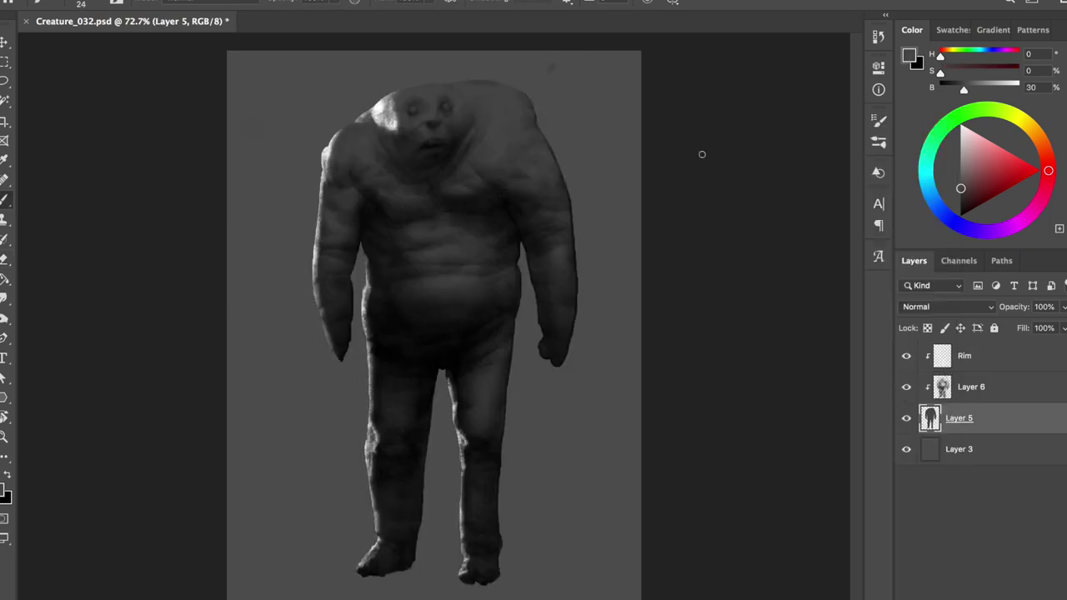
{"action": "key", "text": "h"}
{"action": "key", "text": "alt+bracketright"}
{"action": "key", "text": "alt+bracketright"}
{"action": "key", "text": "e"}
{"action": "right_click", "coordinate": [534, 120]}
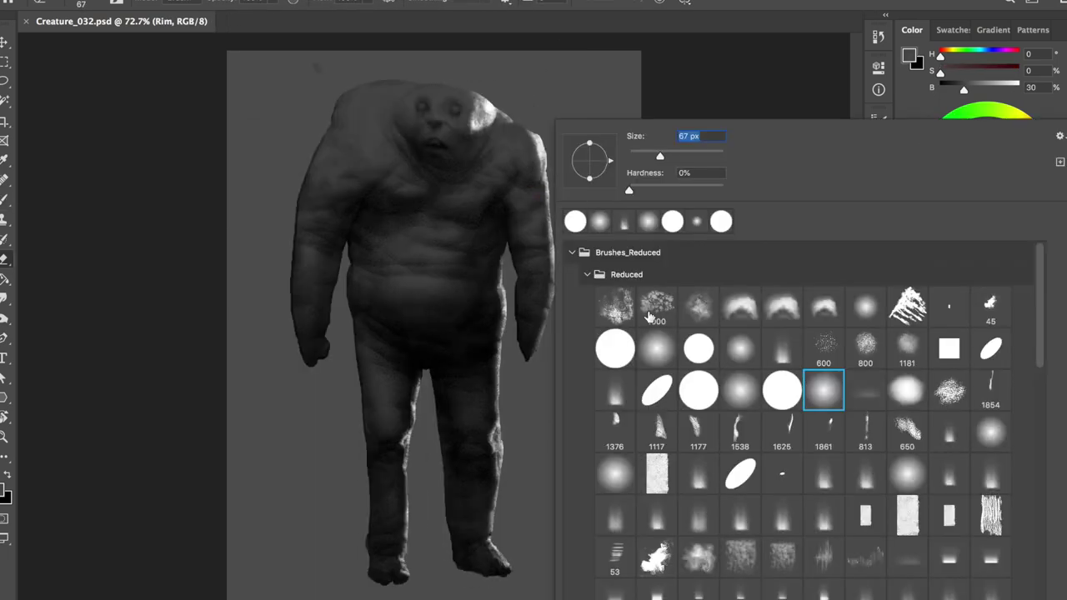
{"action": "key", "text": "Escape"}
- Reset the colours and add a new Layer 7 clipped below Layer 6
{"action": "key", "text": "b"}
{"action": "right_click", "coordinate": [534, 121]}
{"action": "key", "text": "Escape"}
{"action": "key", "text": "d"}
{"action": "key", "text": "x"}
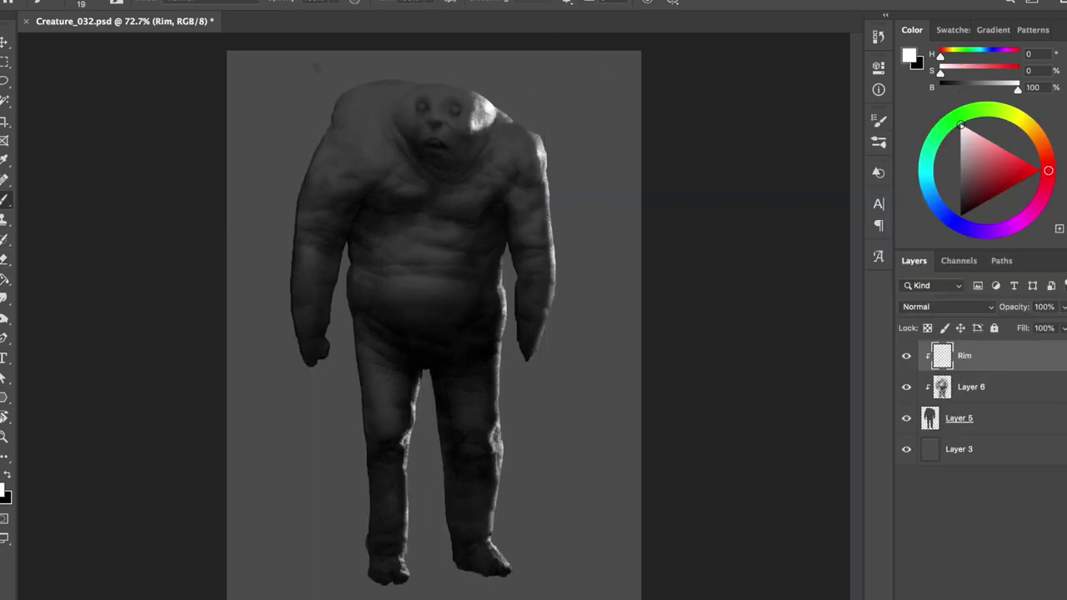
{"action": "key", "text": "h"}
{"action": "key", "text": "alt+bracketleft"}
{"action": "key", "text": "alt+bracketleft"}
{"action": "key", "text": "ctrl+shift+alt+n"}
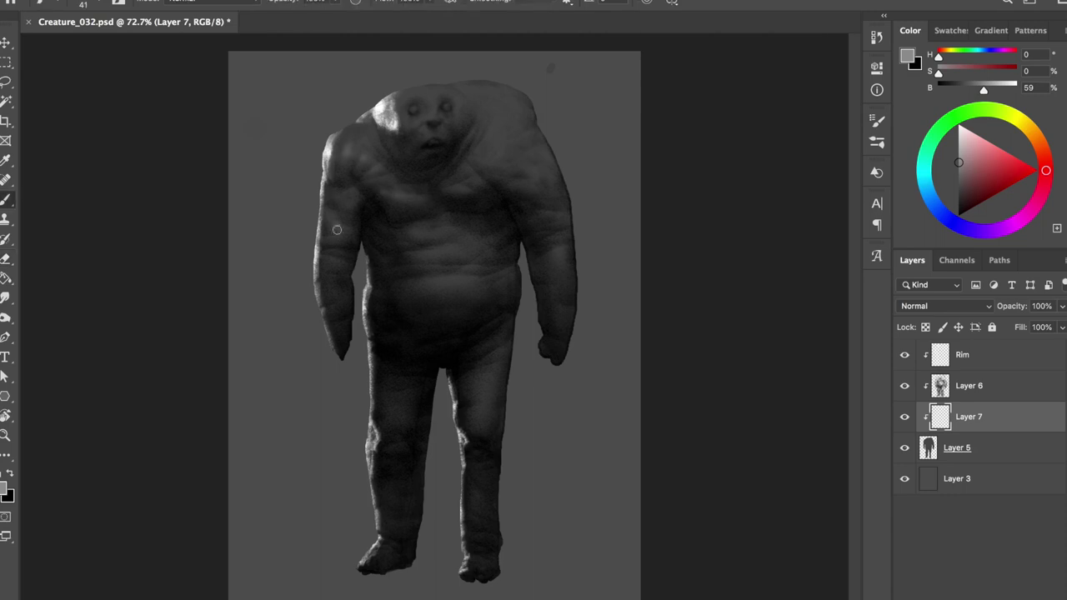
- Choose a hard round brush from the brush presets
{"action": "key", "text": "l"}
{"action": "key", "text": "b"}
{"action": "key", "text": "e"}
{"action": "key", "text": "b"}
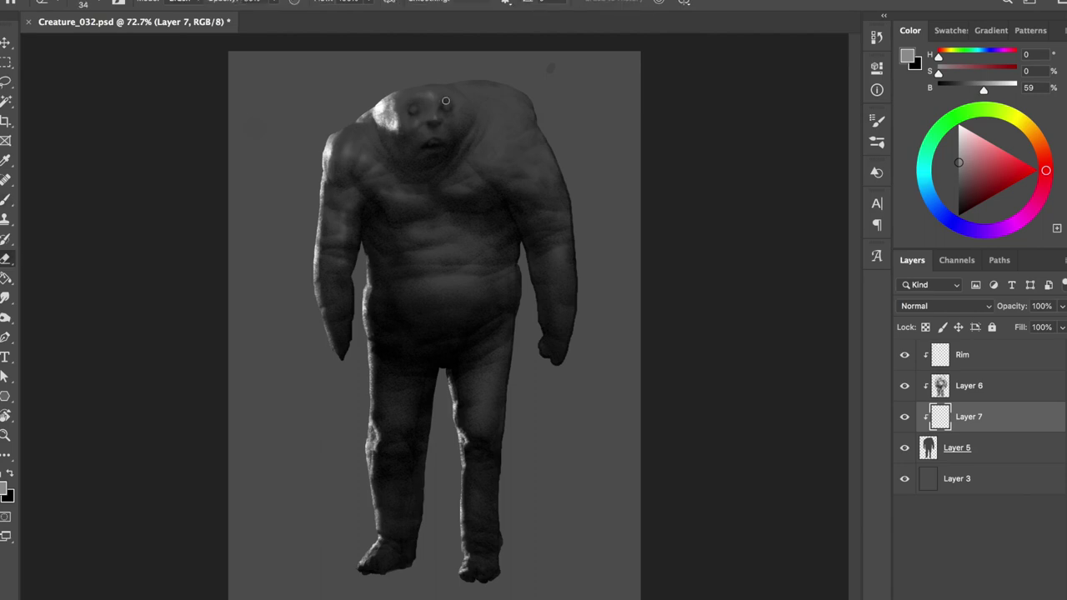
{"action": "right_click", "coordinate": [417, 109]}
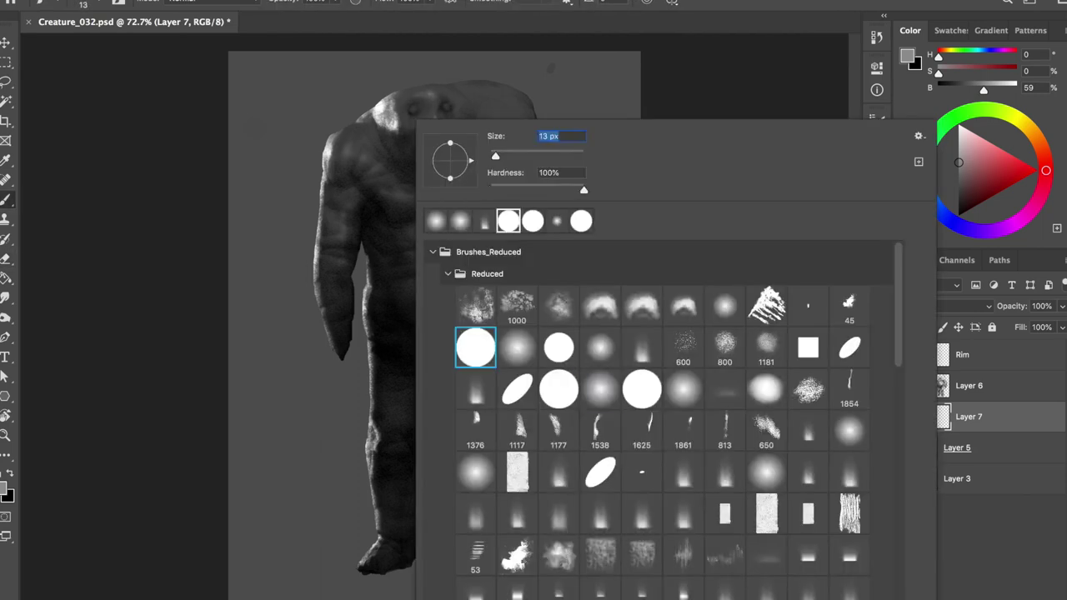
{"action": "right_click", "coordinate": [418, 117]}
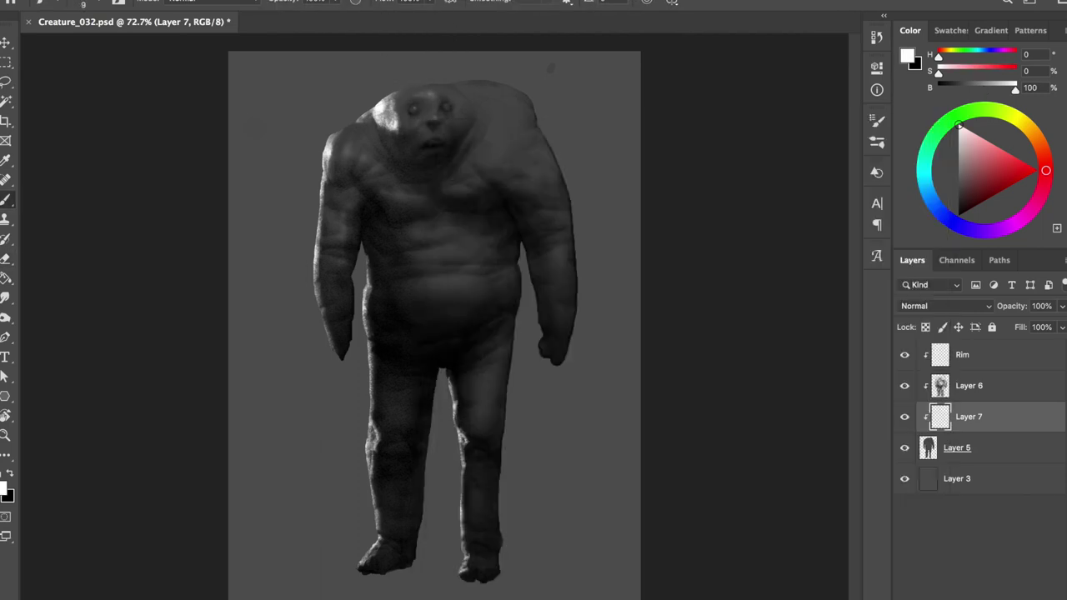
{"action": "right_click", "coordinate": [452, 106]}
- Zoom in on the head, set the brush to 4 then 20, and zoom back out
{"action": "key", "text": "Return"}
{"action": "scroll", "coordinate": [376, 231], "scroll_direction": "up", "scroll_amount": 3}
{"action": "key", "text": "bracketright"}
{"action": "key", "text": "bracketright"}
{"action": "key", "text": "bracketright"}
{"action": "scroll", "coordinate": [450, 234], "scroll_direction": "down", "scroll_amount": 1}
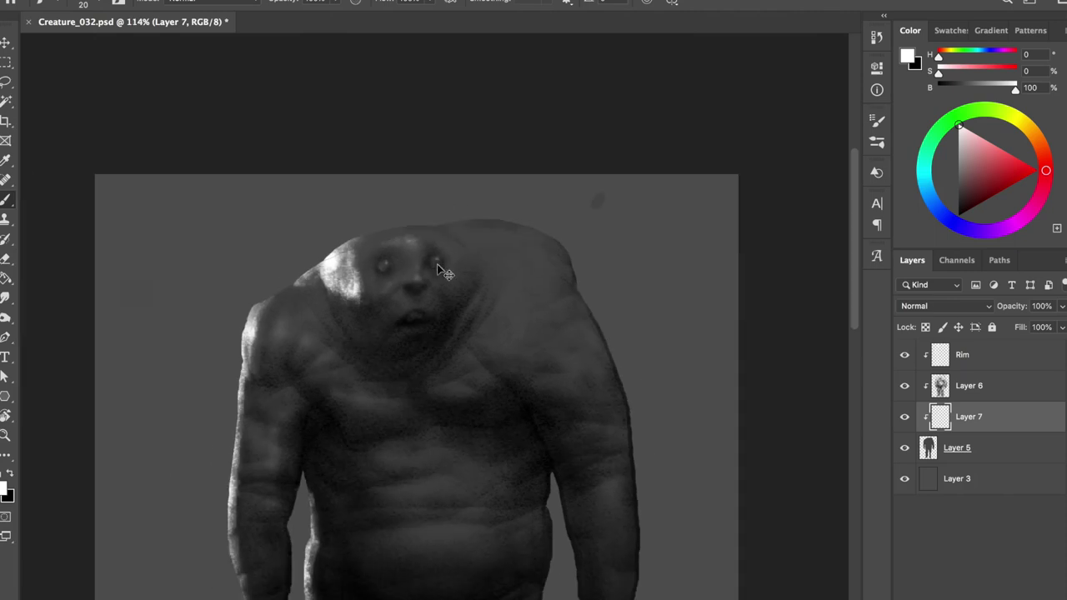
{"action": "key", "text": "super+s"}
{"action": "scroll", "coordinate": [404, 181], "scroll_direction": "down", "scroll_amount": 2}
- Pick a mid-grey (B 67) paint colour, save Creature_032.psd, and set the brush to 10
{"action": "left_click", "coordinate": [510, 97], "text": "alt"}
{"action": "mouse_move", "coordinate": [492, 99]}
{"action": "left_mouse_down"}
{"action": "mouse_move", "coordinate": [429, 86]}
{"action": "mouse_move", "coordinate": [447, 84]}
{"action": "left_mouse_up"}
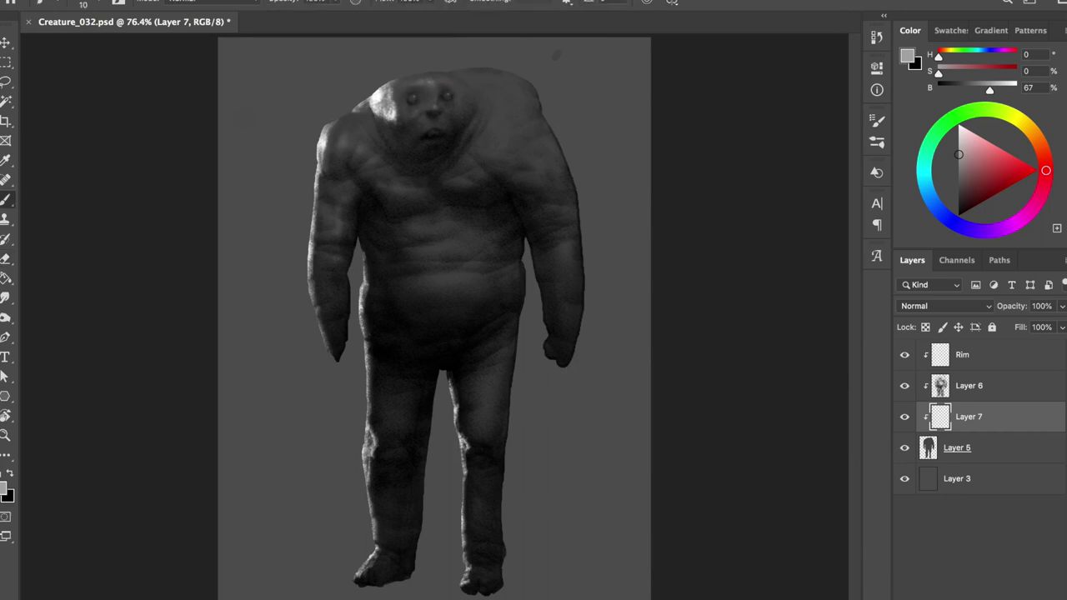
{"action": "key", "text": "super+s"}
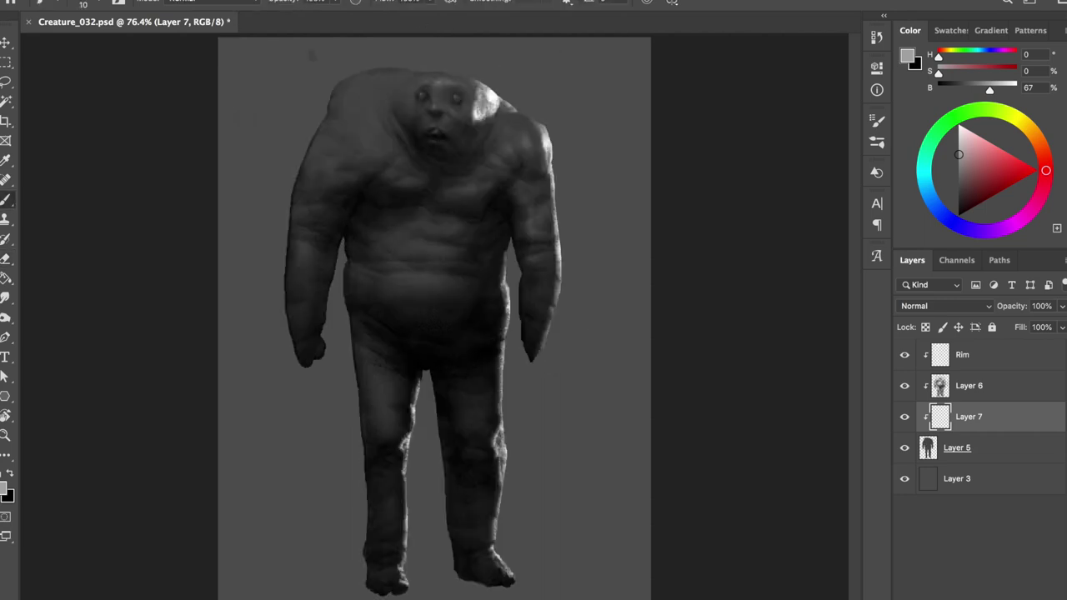
{"action": "key", "text": "e"}
{"action": "key", "text": "b"}
{"action": "key", "text": "bracketright"}
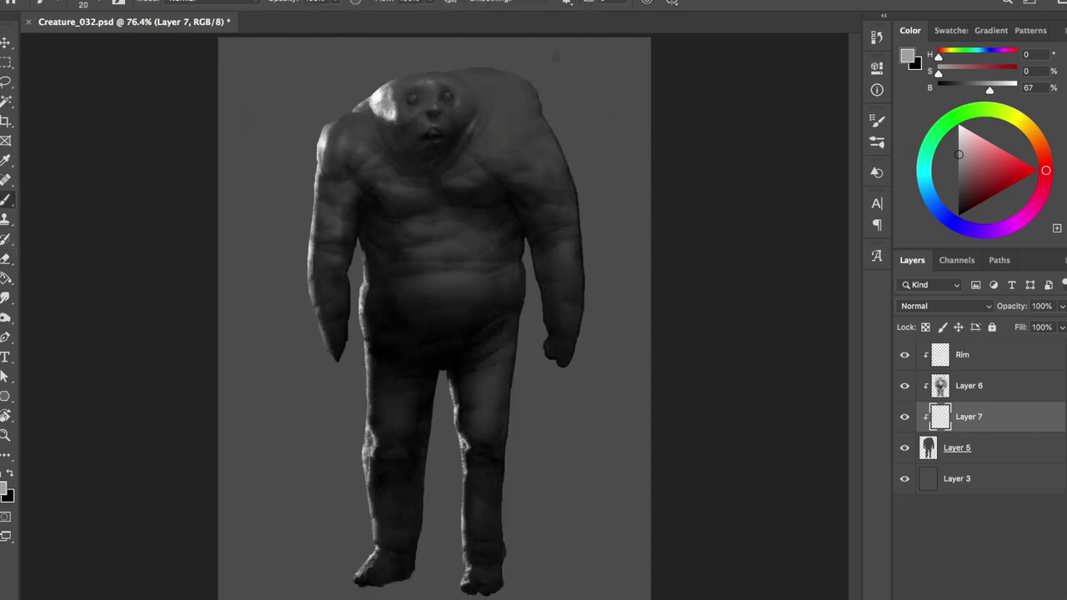
{"action": "key", "text": "h"}
{"action": "key", "text": "h"}
{"action": "key", "text": "bracketleft"}
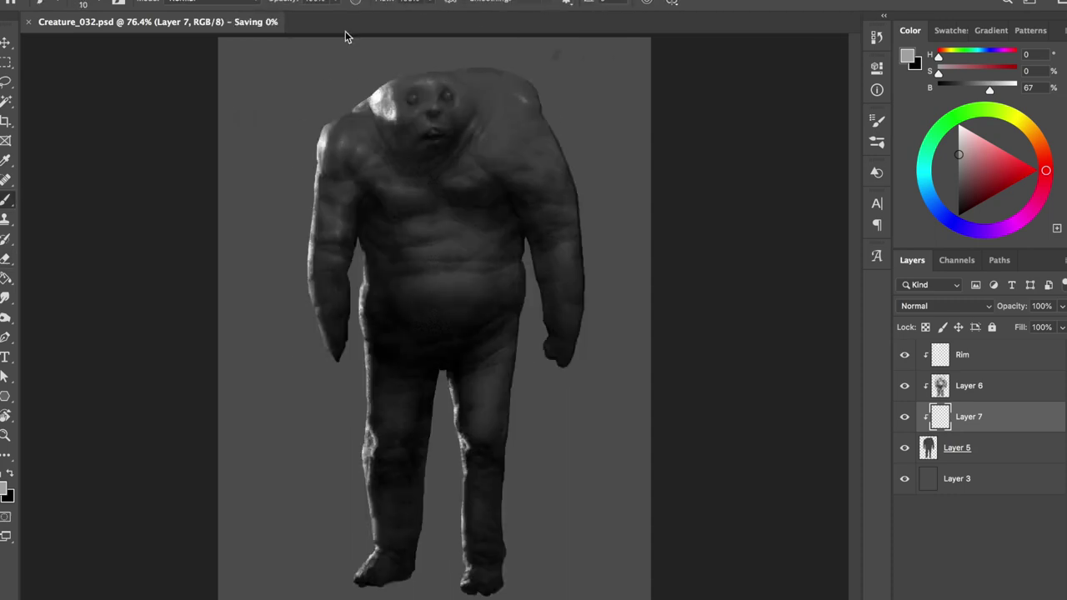
- Paint a mid-grey touch-up stroke near the creature's arm
{"action": "key", "text": "e"}
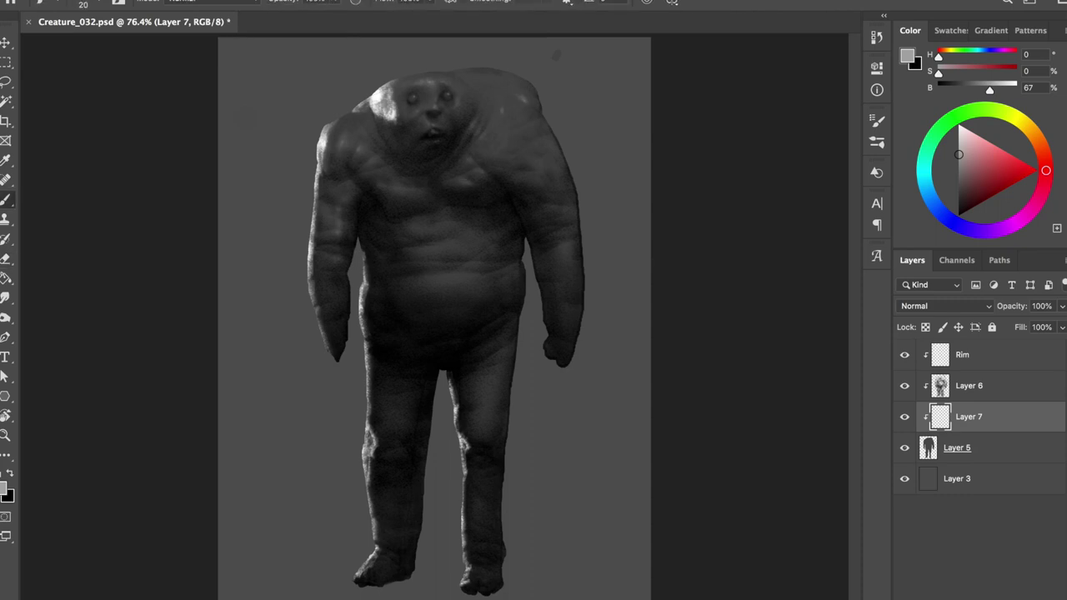
{"action": "key", "text": "b"}
{"action": "key", "text": "e"}
{"action": "key", "text": "b"}
{"action": "key", "text": "e"}
{"action": "key", "text": "b"}
{"action": "left_click_drag", "start_coordinate": [570, 269], "coordinate": [591, 216]}
- Shrink the brush to 18, mirror-check the canvas, and save the painting
{"action": "key", "text": "e"}
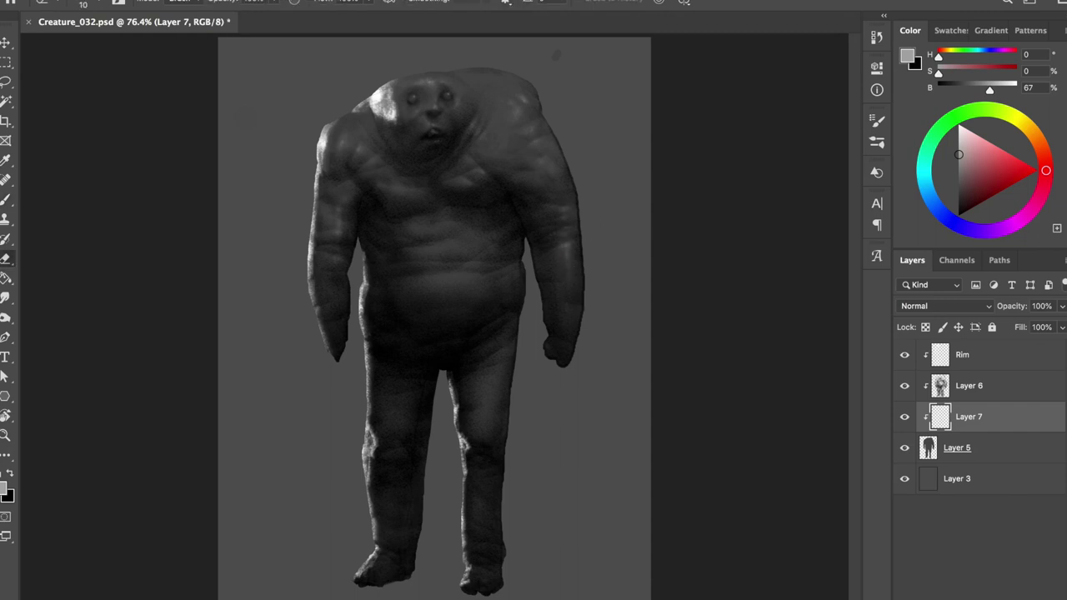
{"action": "key", "text": "b"}
{"action": "key", "text": "e"}
{"action": "key", "text": "b"}
{"action": "key", "text": "bracketleft"}
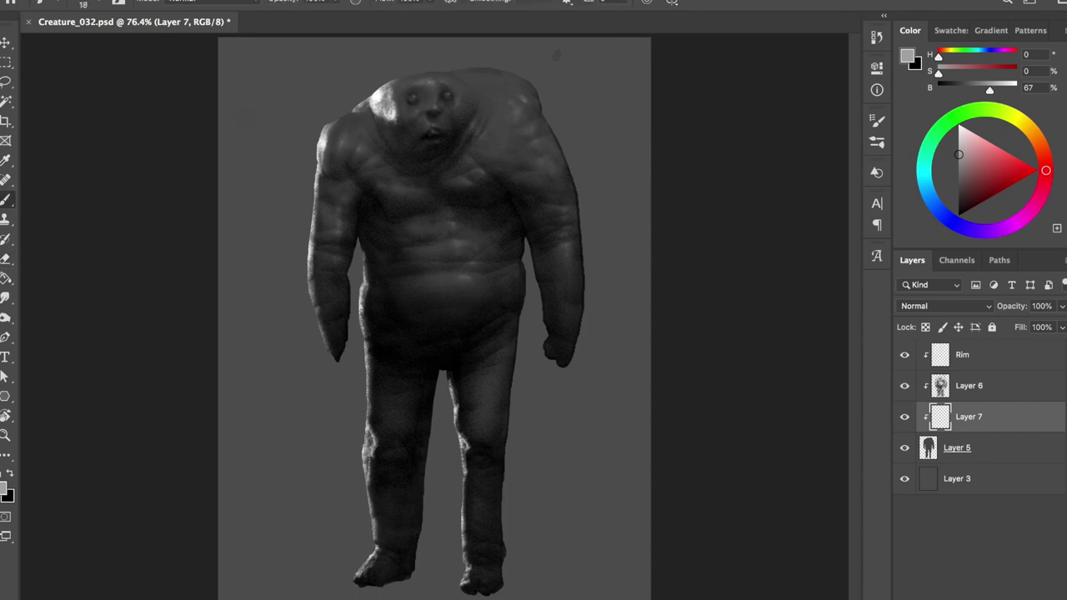
{"action": "key", "text": "ctrl+s"}
{"action": "key", "text": "ctrl+shift+h"}
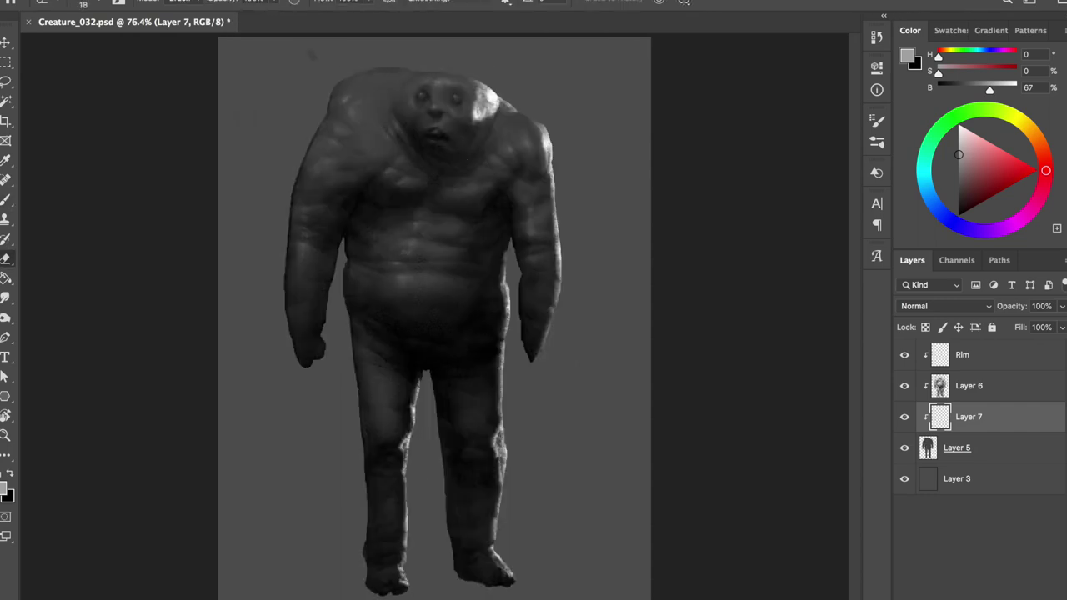
{"action": "key", "text": "ctrl+shift+h"}
{"action": "key", "text": "ctrl+s"}
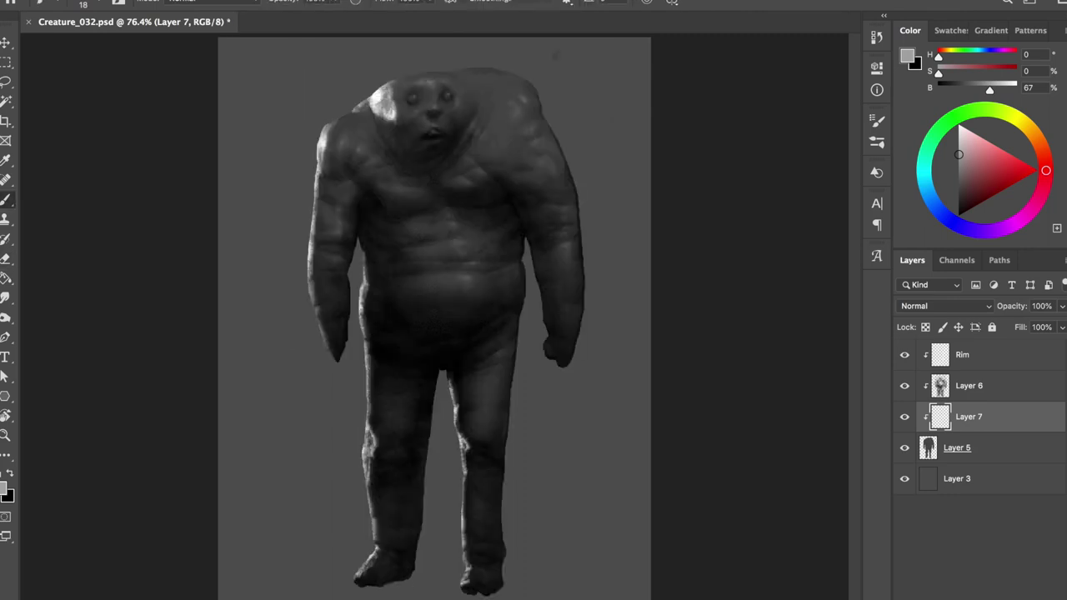
{"action": "key", "text": "e"}
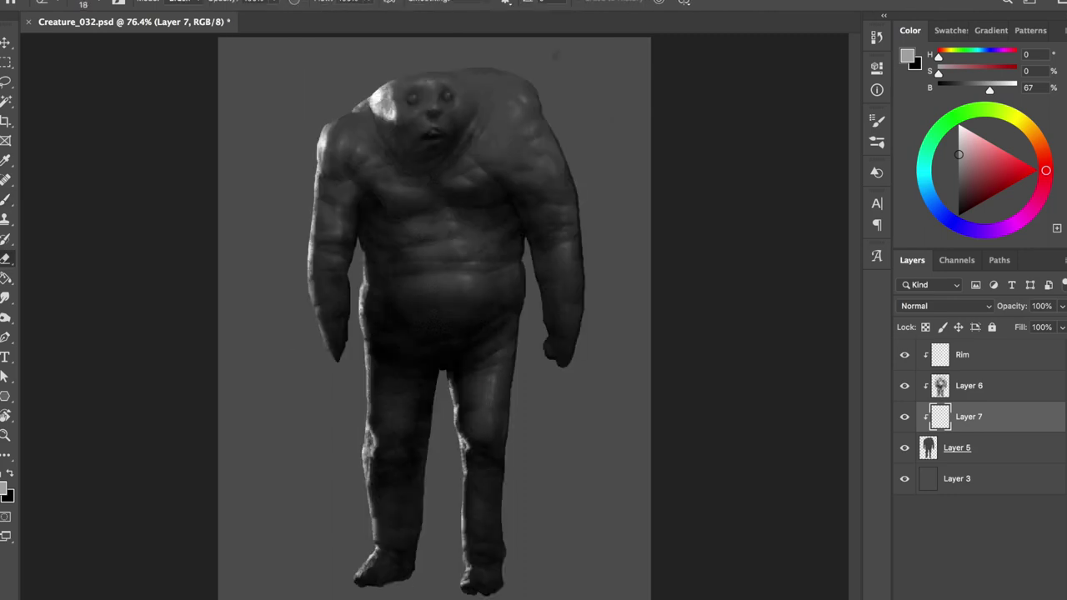